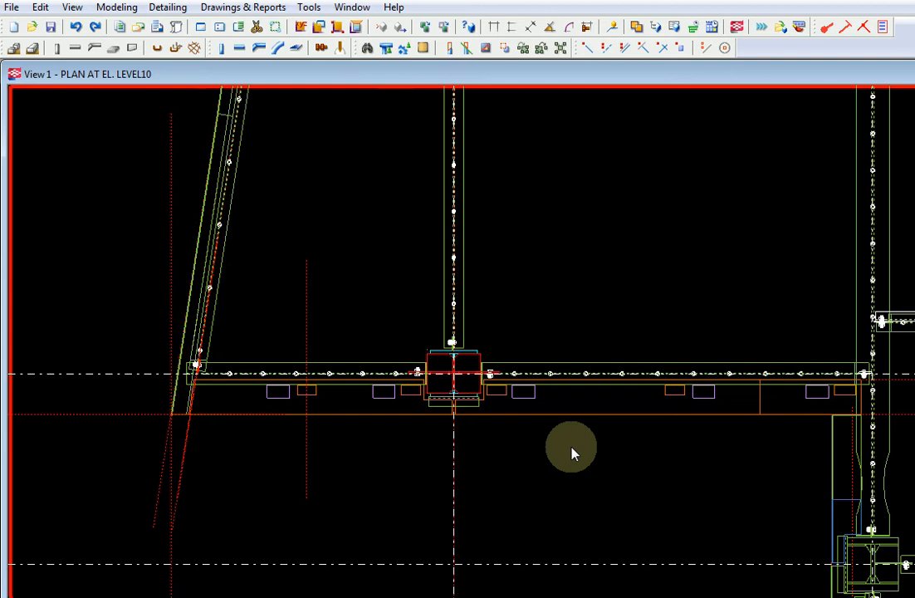
Open the properties of the connection joining the two collinear beams to the column, keeping that connection in view
scroll(571, 453, "down", 1)
middle_click_drag(607, 454, 552, 422)
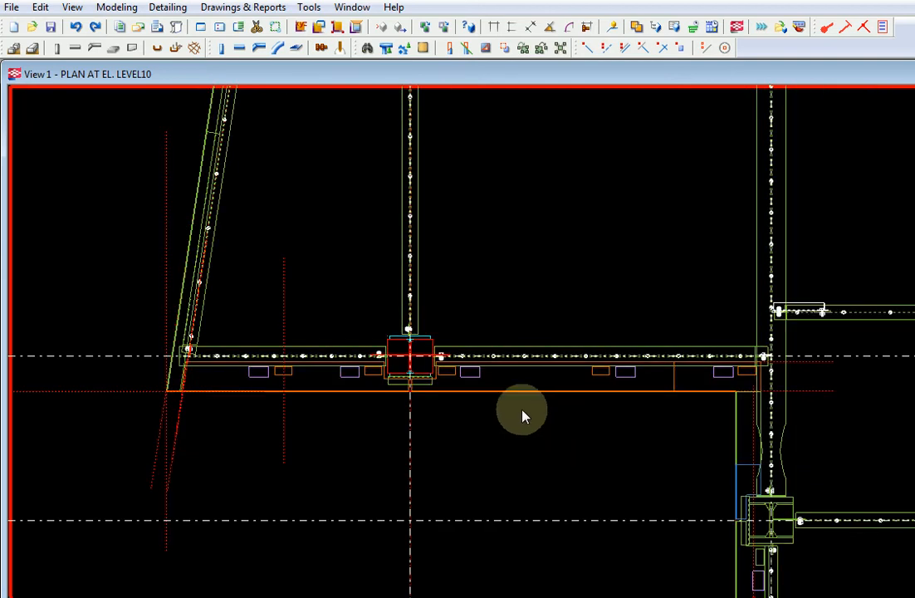
scroll(468, 384, "up", 2)
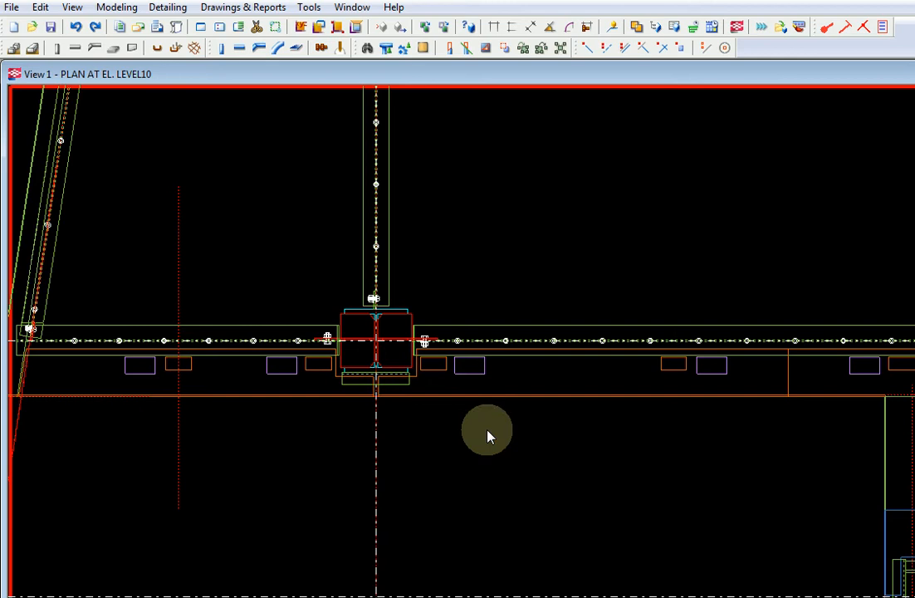
scroll(488, 436, "down", 1)
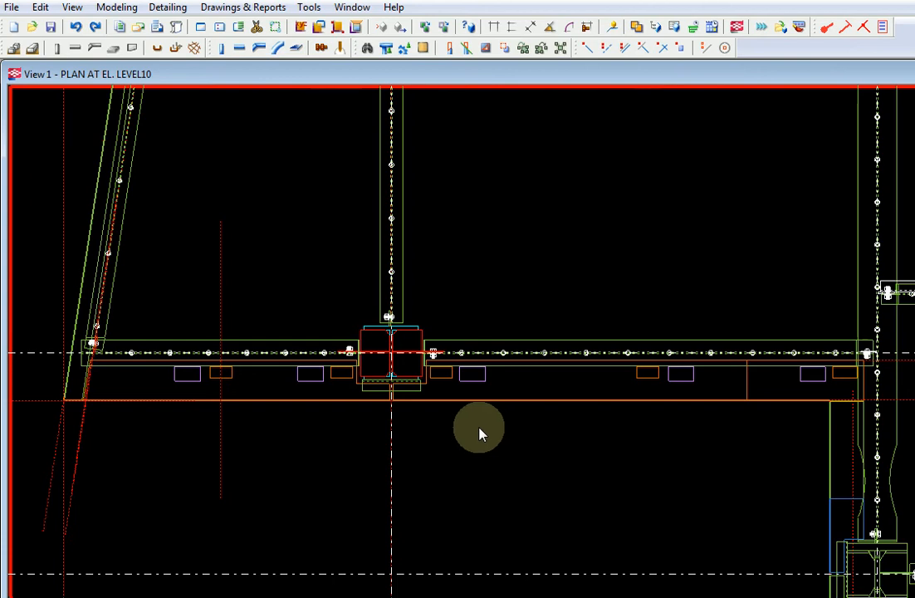
scroll(476, 383, "up", 3)
scroll(439, 332, "up", 1)
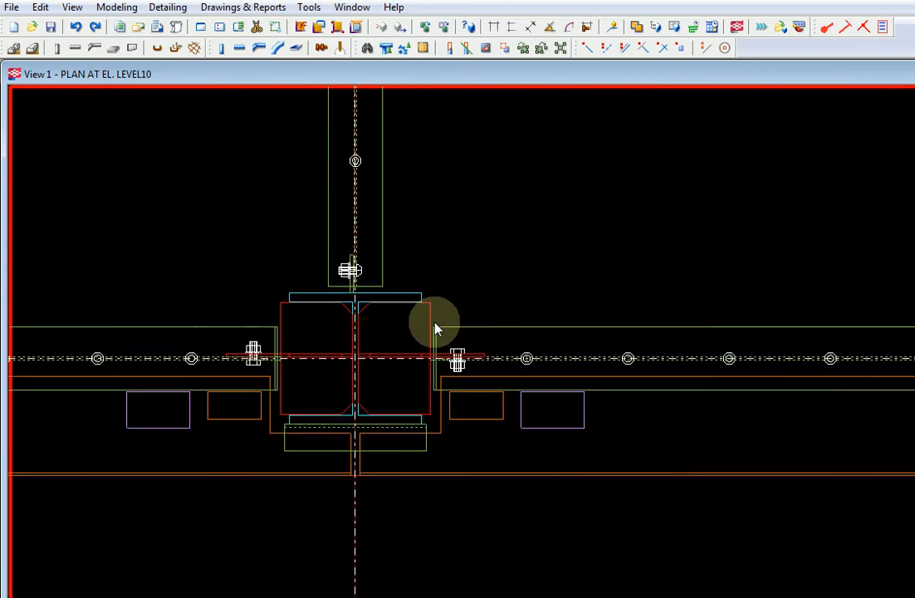
middle_click_drag(435, 329, 578, 347)
scroll(566, 351, "up", 2)
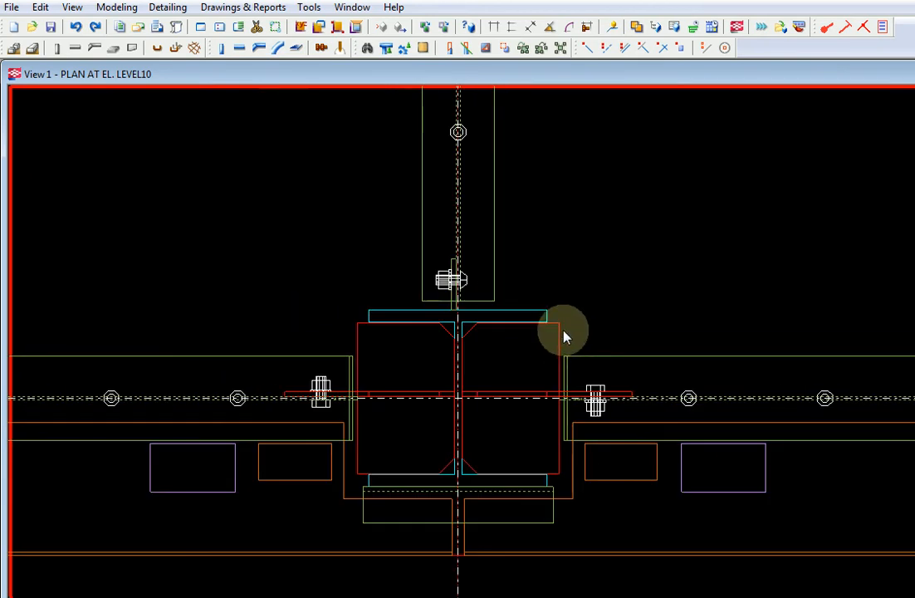
left_click(562, 336)
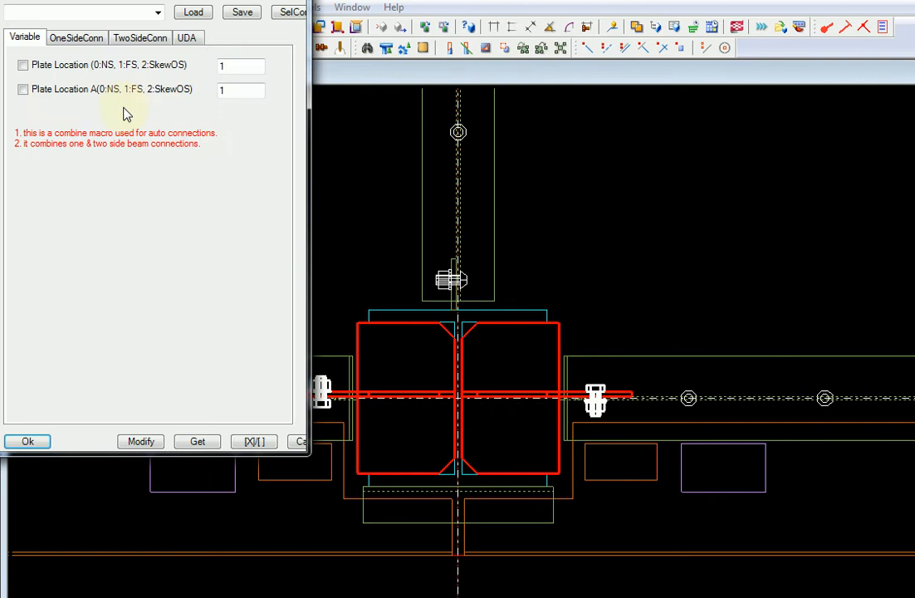
left_click_drag(124, 0, 182, 75)
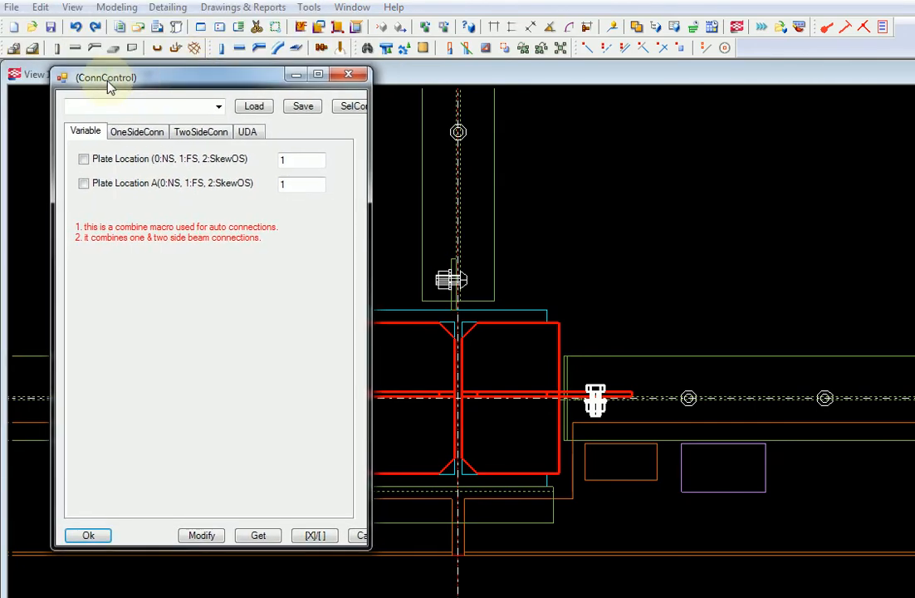
Select and examine the offset connection where the horizontal beam frames into the long vertical girder
left_click(581, 227)
scroll(582, 228, "down", 7)
middle_click_drag(766, 252, 525, 341)
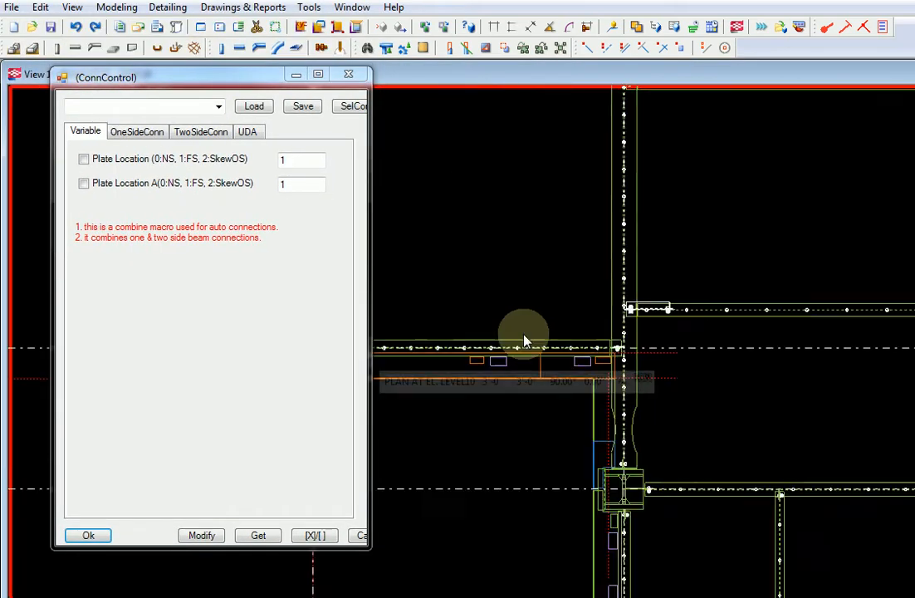
scroll(606, 321, "up", 4)
scroll(679, 294, "up", 5)
left_click(757, 215)
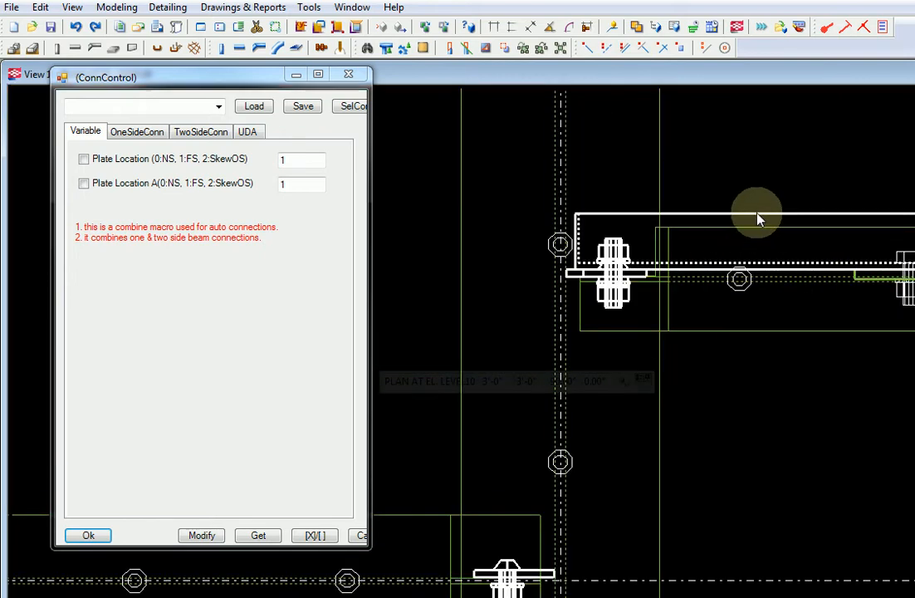
scroll(758, 219, "down", 3)
middle_click_drag(768, 249, 699, 302)
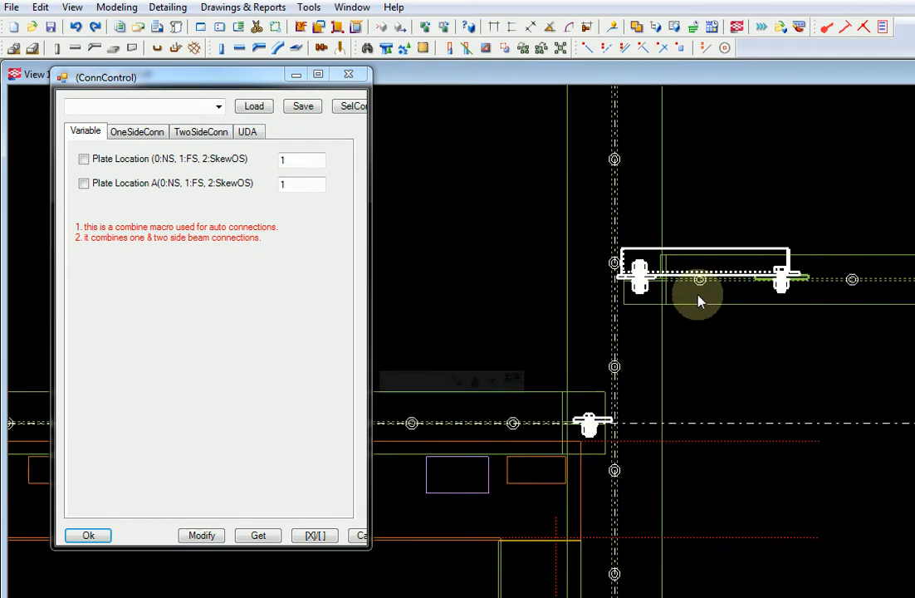
scroll(725, 255, "up", 3)
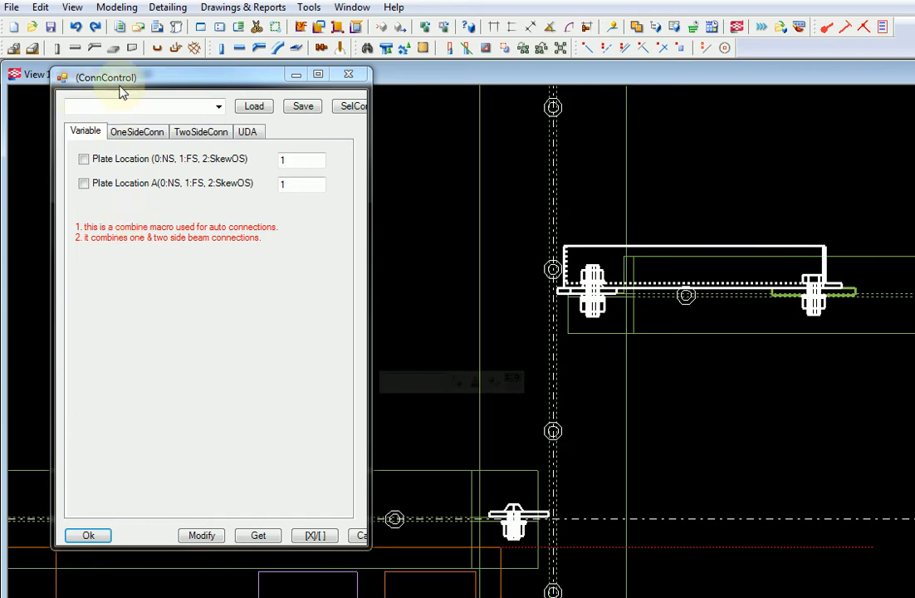
scroll(592, 306, "down", 5)
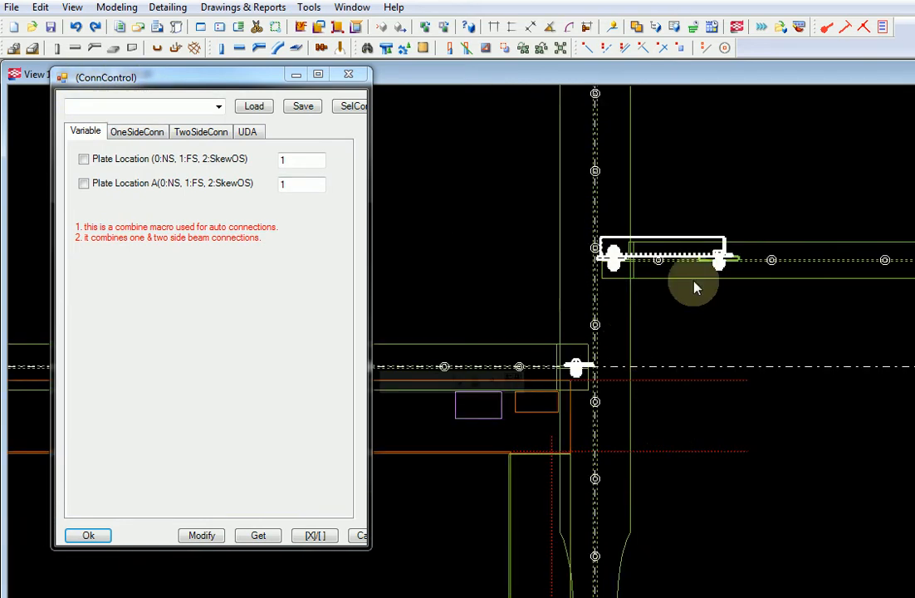
Check the properties of the connection inside the column at the vertical girder's end, then close them
scroll(693, 282, "down", 1)
middle_click_drag(729, 469, 721, 258)
middle_click_drag(687, 459, 762, 452)
scroll(763, 454, "up", 2)
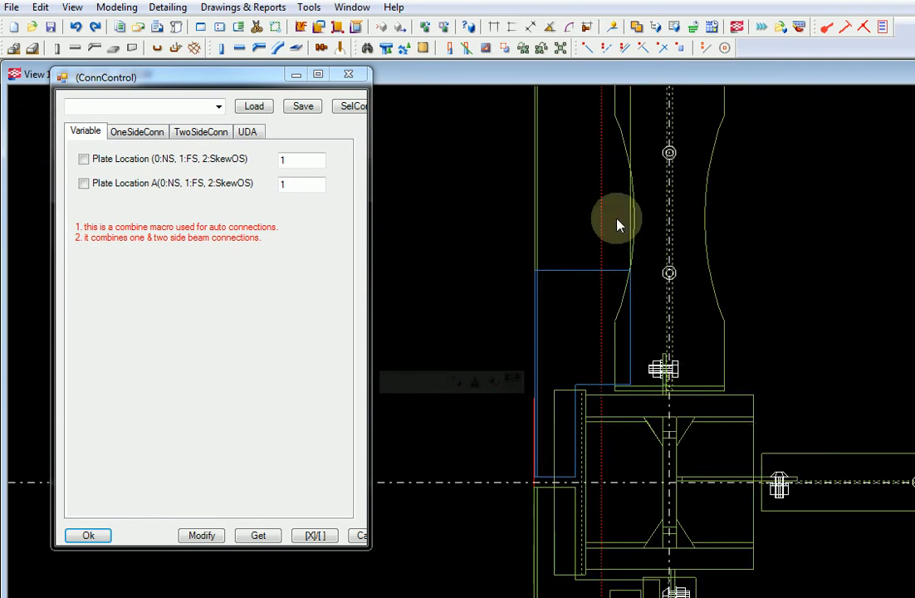
scroll(771, 428, "down", 1)
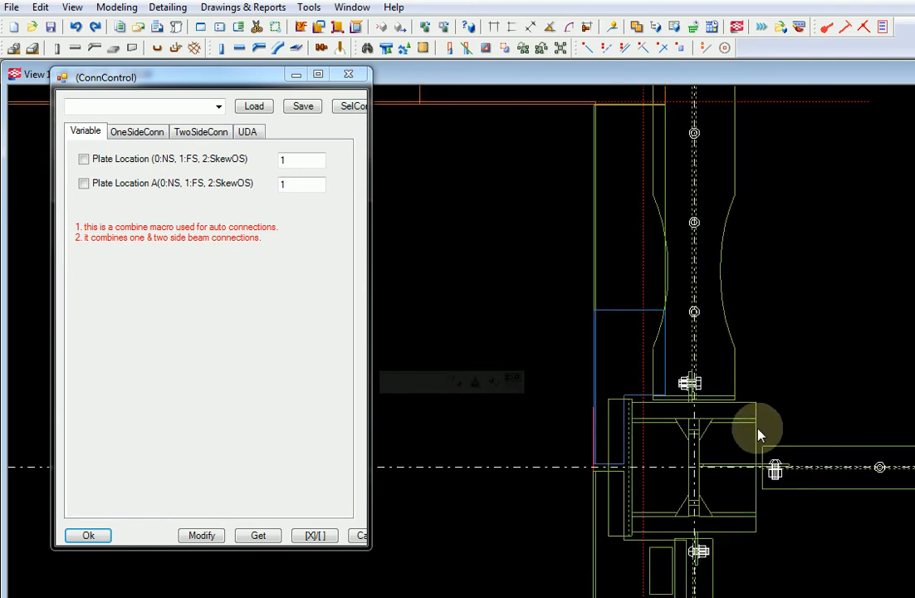
middle_click_drag(761, 436, 670, 416)
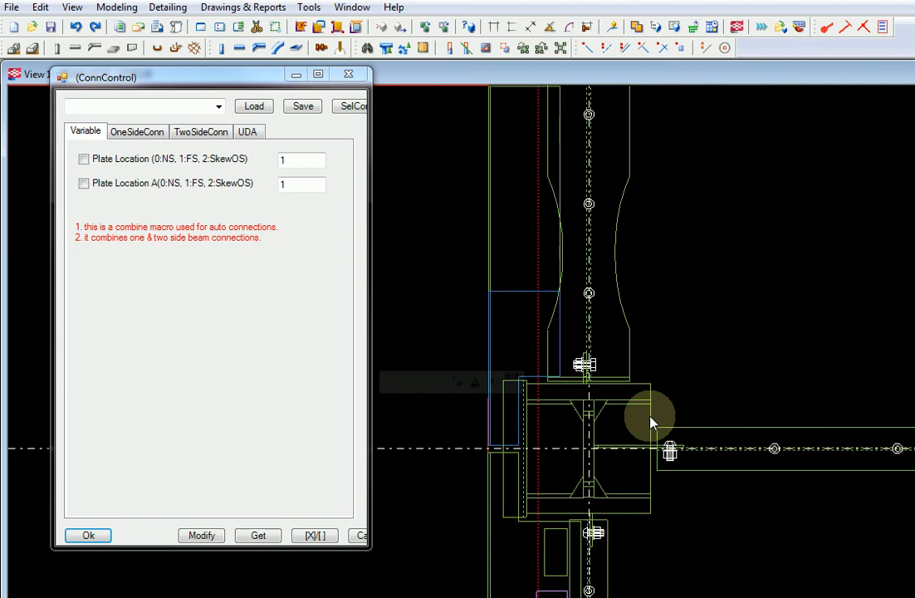
left_click(650, 421)
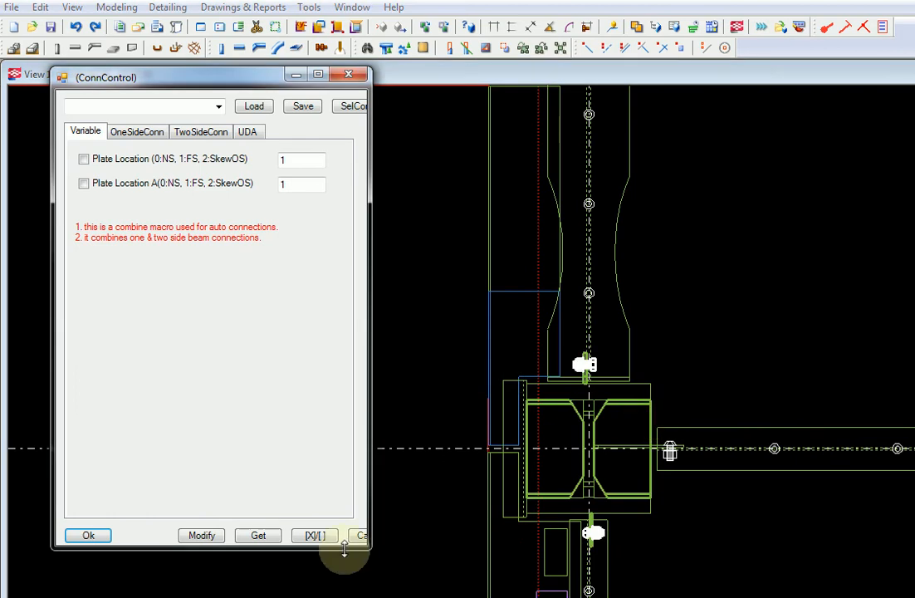
left_click(341, 536)
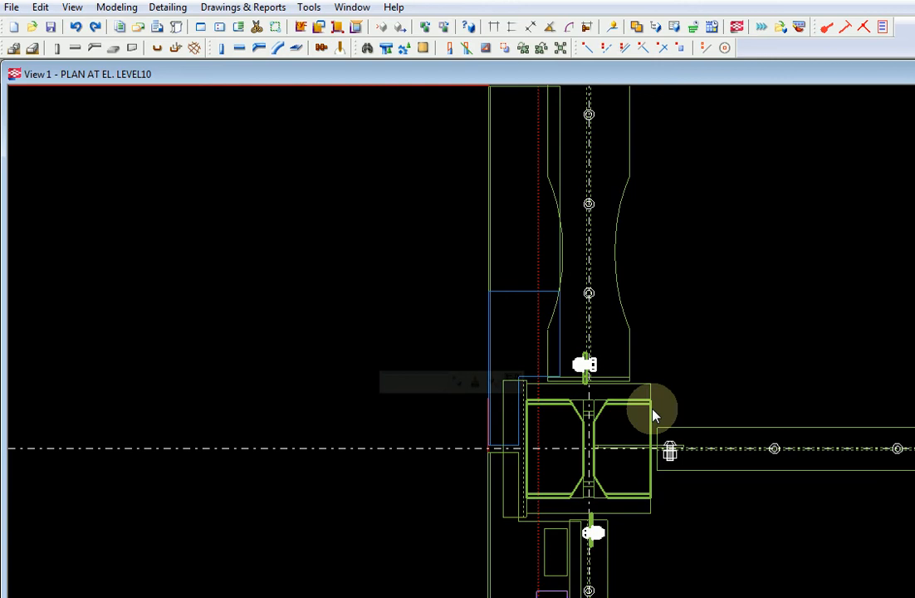
double_click(653, 415)
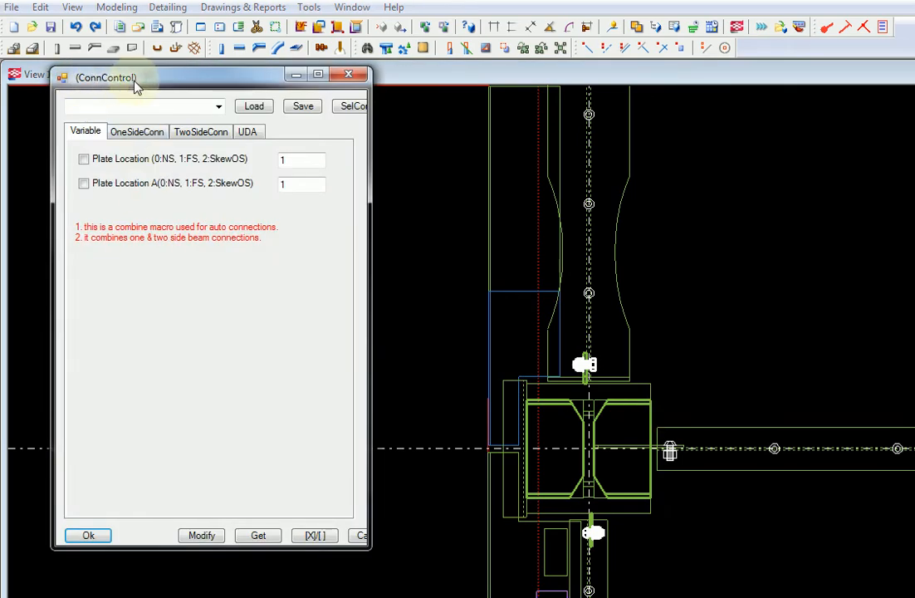
left_click(352, 76)
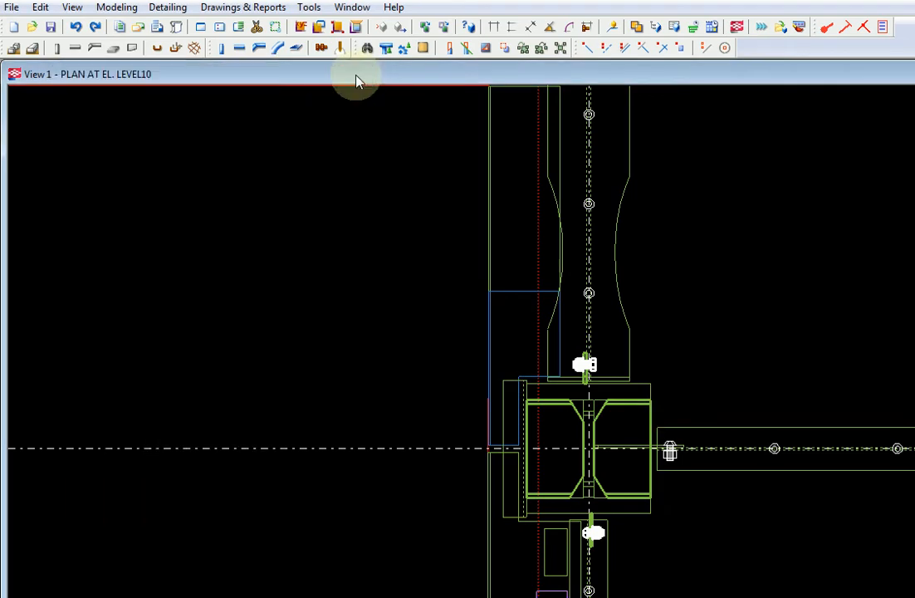
Delete the connections between the column at the vertical girder's end and the beams framing into it
scroll(347, 225, "down", 5)
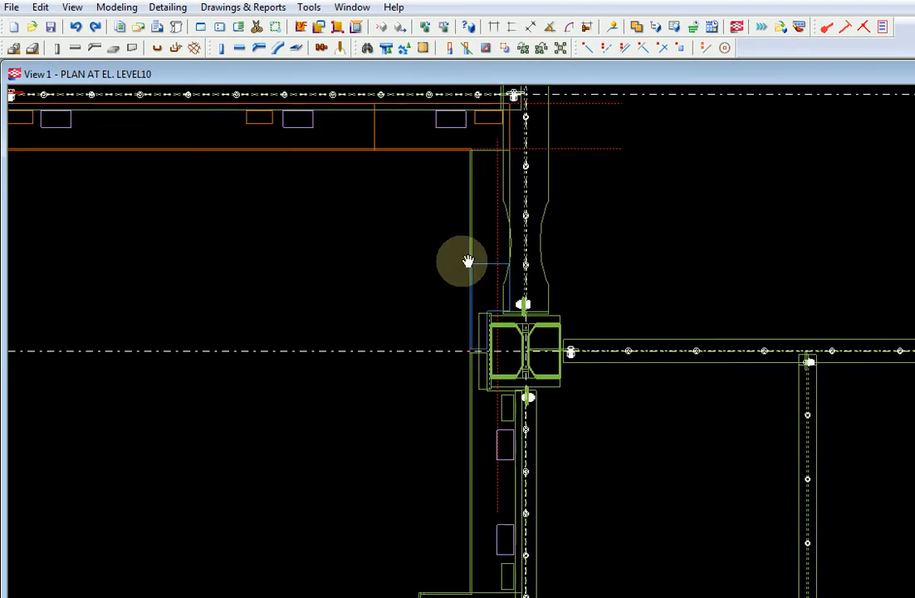
middle_click_drag(467, 262, 523, 292)
scroll(673, 380, "up", 2)
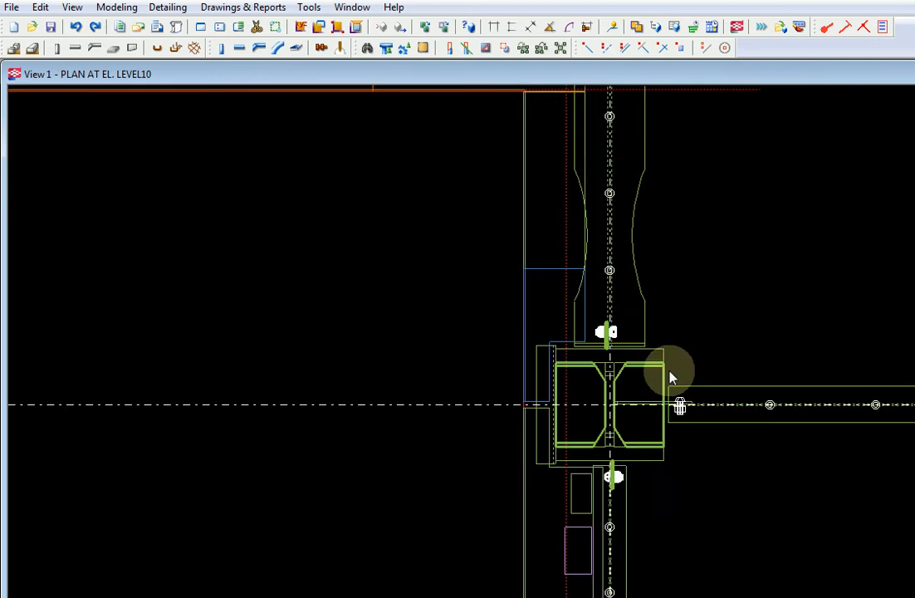
scroll(673, 378, "up", 1)
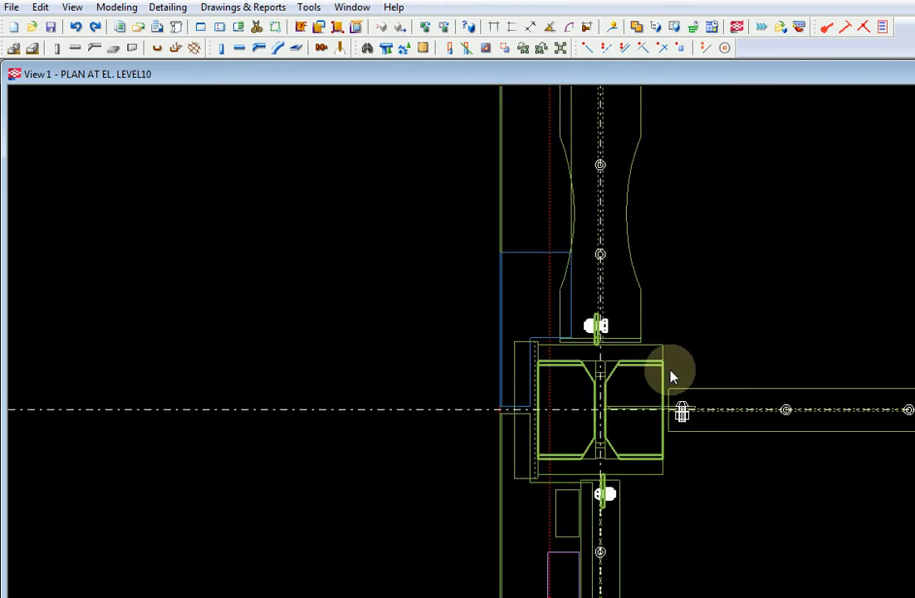
scroll(673, 378, "down", 2)
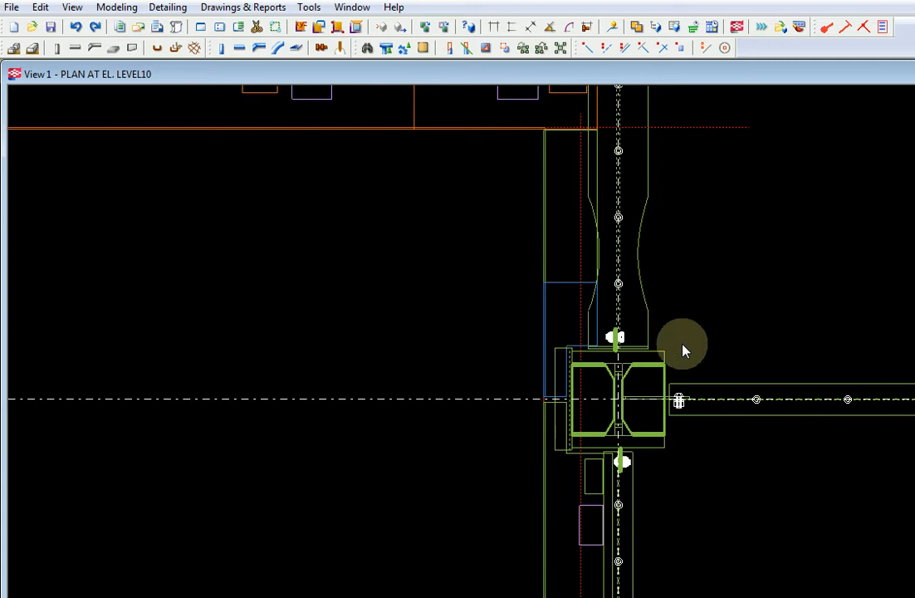
middle_click_drag(691, 347, 624, 350)
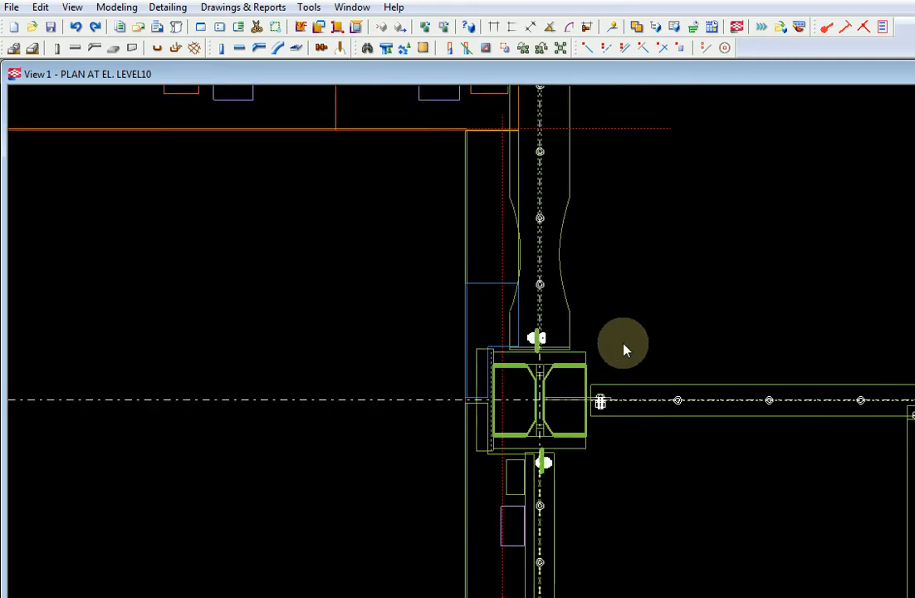
scroll(595, 336, "up", 2)
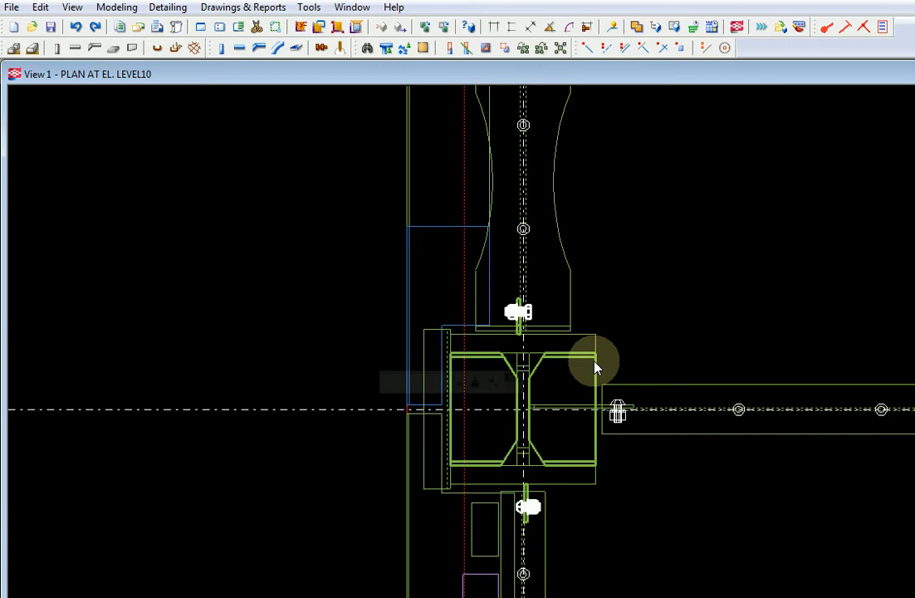
scroll(600, 368, "down", 3)
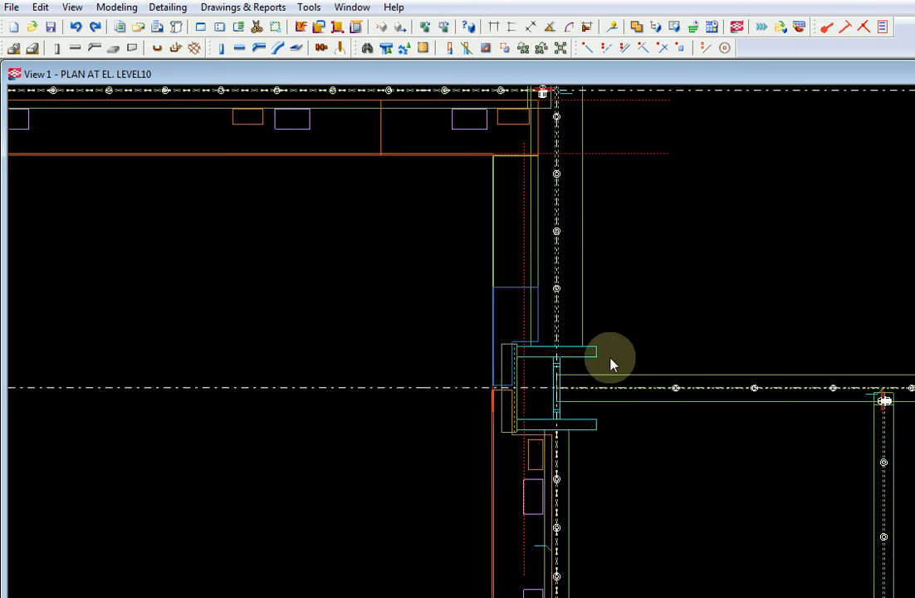
Delete the connections of the horizontal beams framing into both sides of the vertical girder
middle_click_drag(619, 372, 624, 506)
scroll(621, 498, "down", 1)
scroll(620, 249, "up", 3)
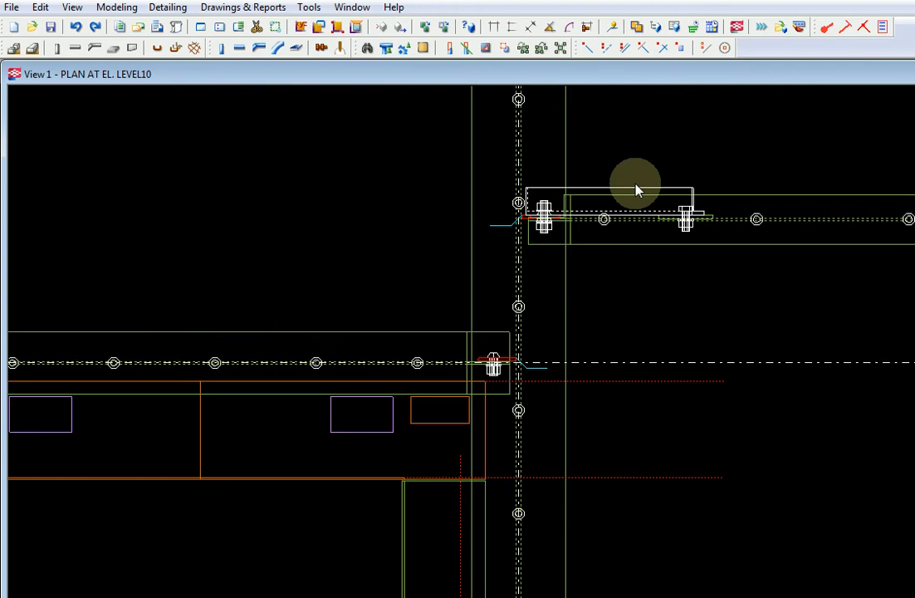
left_click(636, 186)
key("Delete")
Delete the connection joining the two collinear beams to the column on the horizontal grid line
scroll(651, 300, "down", 5)
middle_click_drag(554, 327, 699, 333)
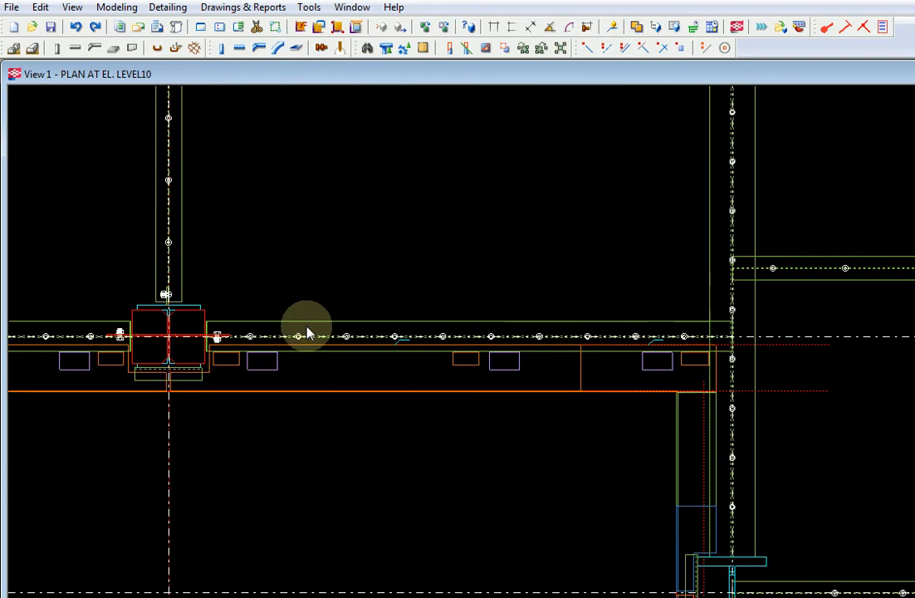
scroll(310, 330, "up", 1)
middle_click_drag(311, 329, 621, 310)
scroll(566, 310, "down", 1)
left_click(462, 296)
key("Delete")
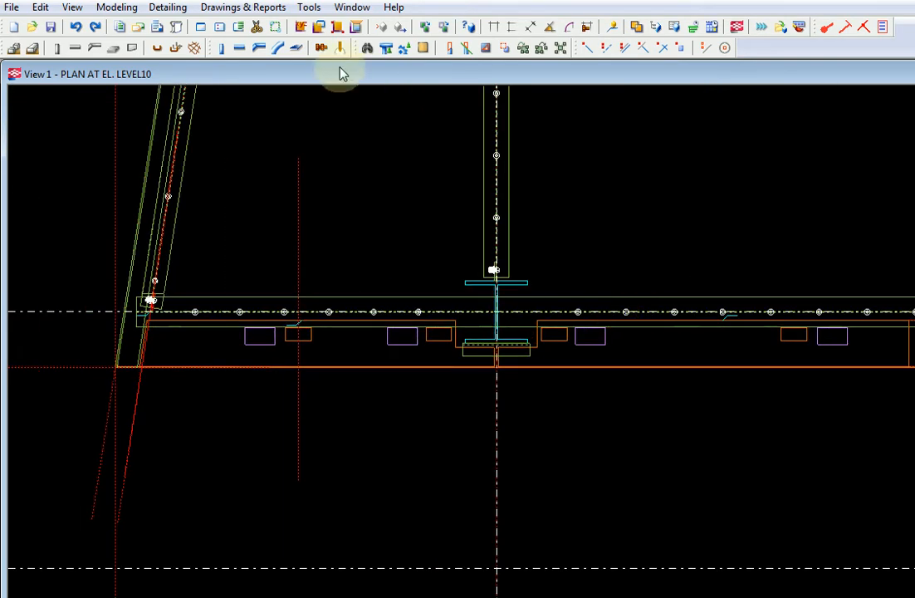
Start creating AutoConnections with the LukePlugin rule group for connection selection, keeping the model visible beside the dialog
left_click(162, 7)
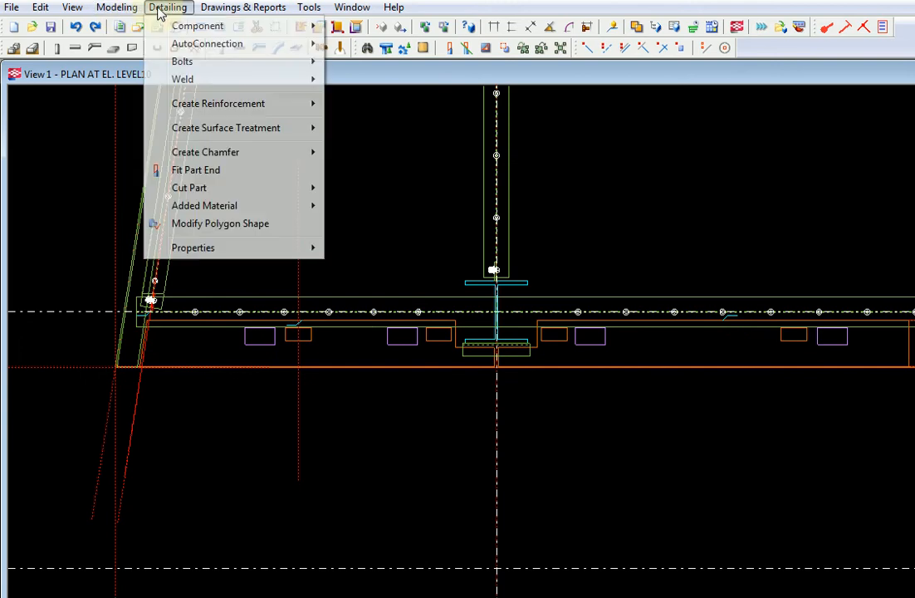
mouse_move(180, 43)
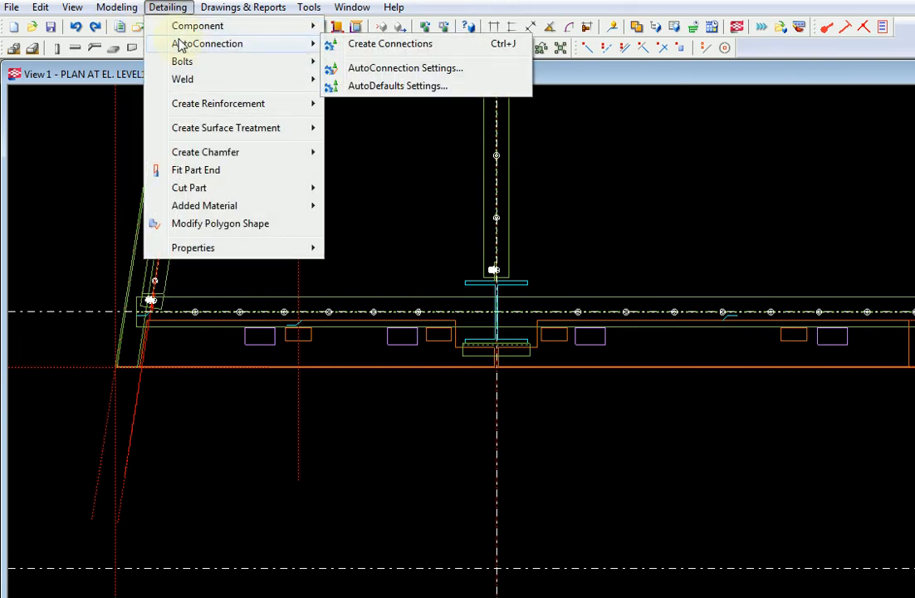
left_click(374, 44)
left_click_drag(897, 69, 500, 92)
left_click(626, 159)
left_click(558, 190)
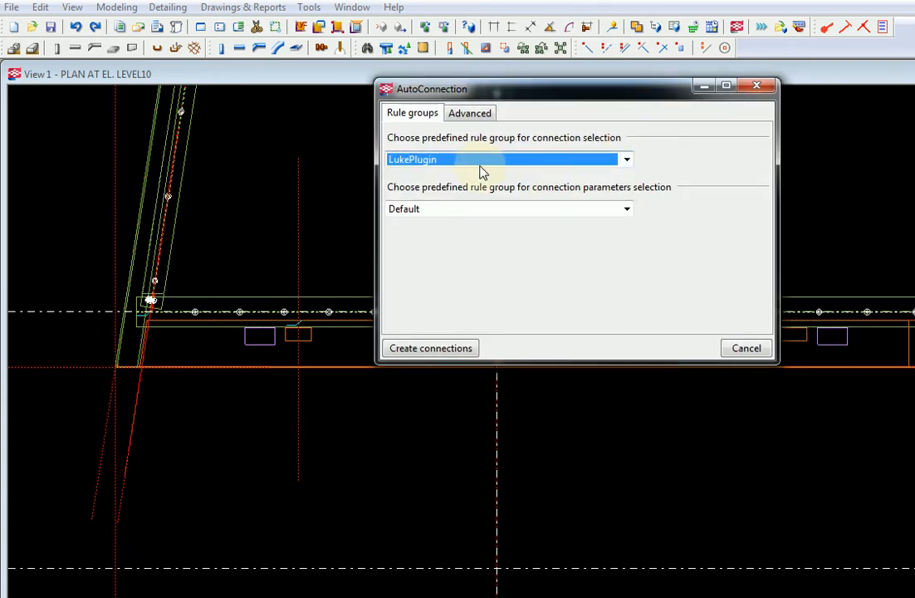
left_click_drag(543, 97, 457, 73)
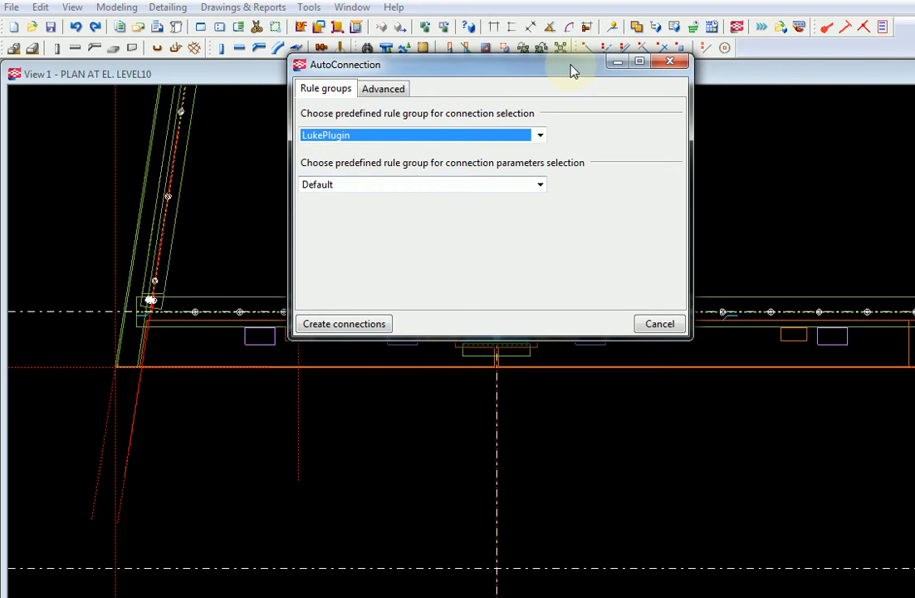
left_click_drag(574, 71, 491, 52)
Create AutoConnections between the column on the horizontal grid line and its two collinear beams using the LukePlugin rule group
middle_click_drag(782, 312, 810, 448)
scroll(589, 465, "up", 2)
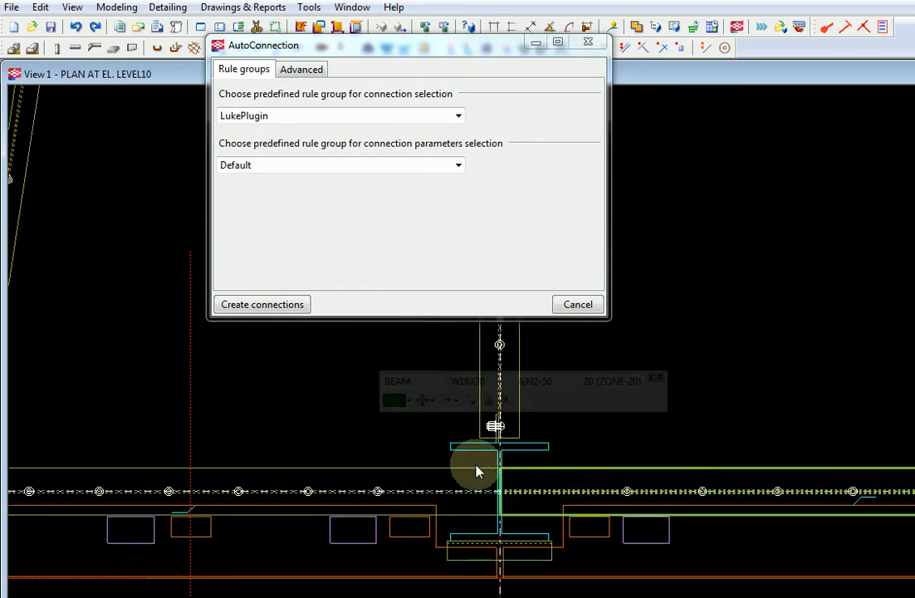
left_click(543, 449)
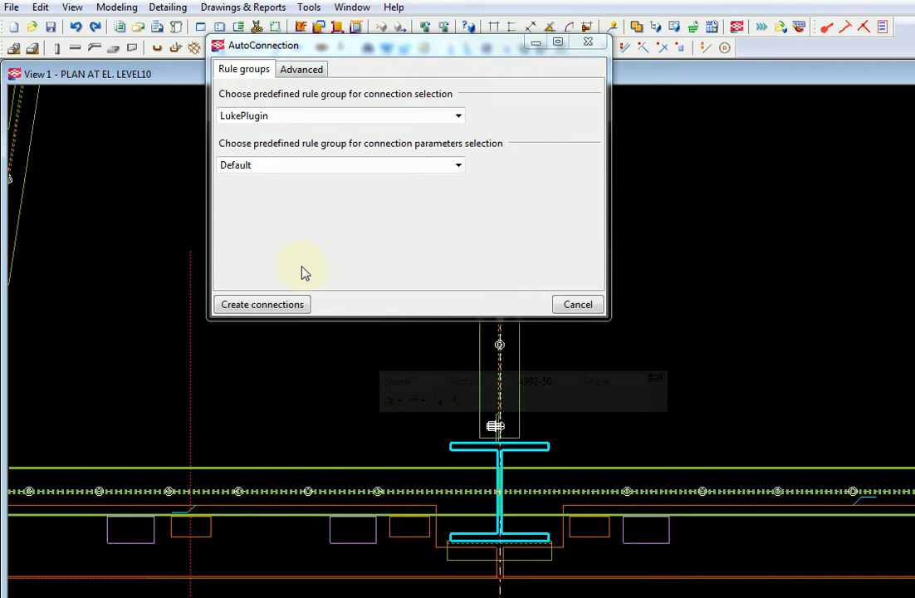
left_click(261, 304)
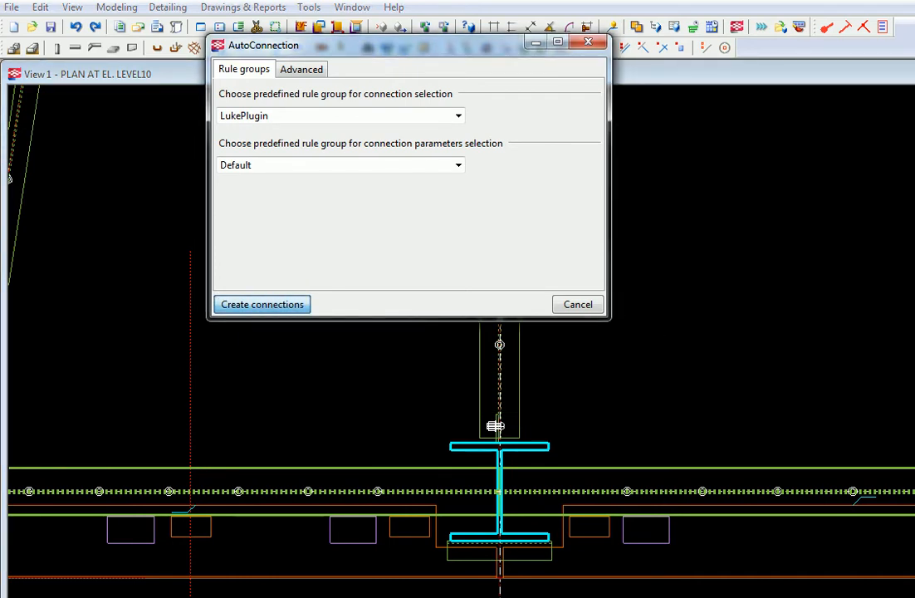
middle_click_drag(796, 359, 859, 297)
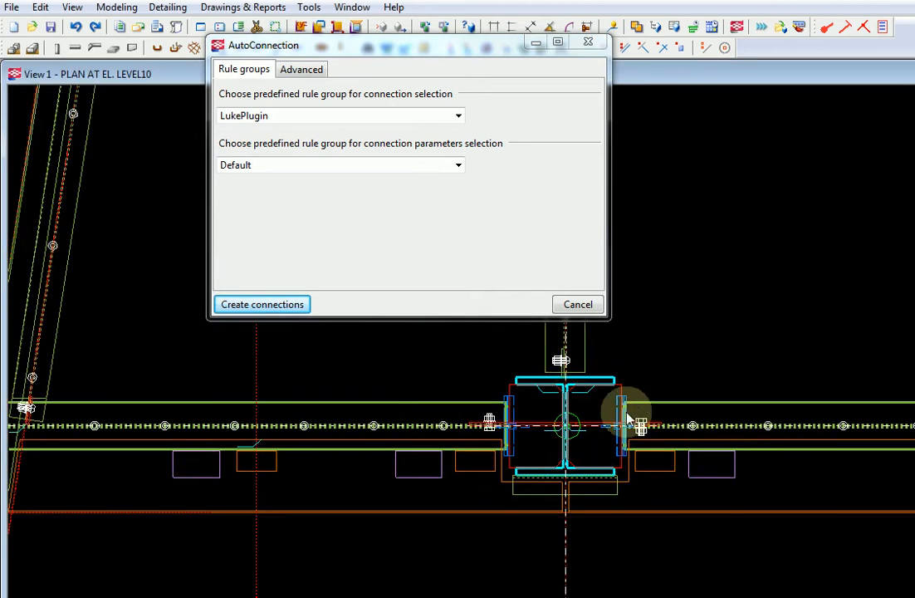
Open a component basic view of the new column connection and enlarge it, with the AutoConnection dialog out of the way
scroll(627, 412, "up", 3)
scroll(629, 405, "down", 3)
left_click(624, 384)
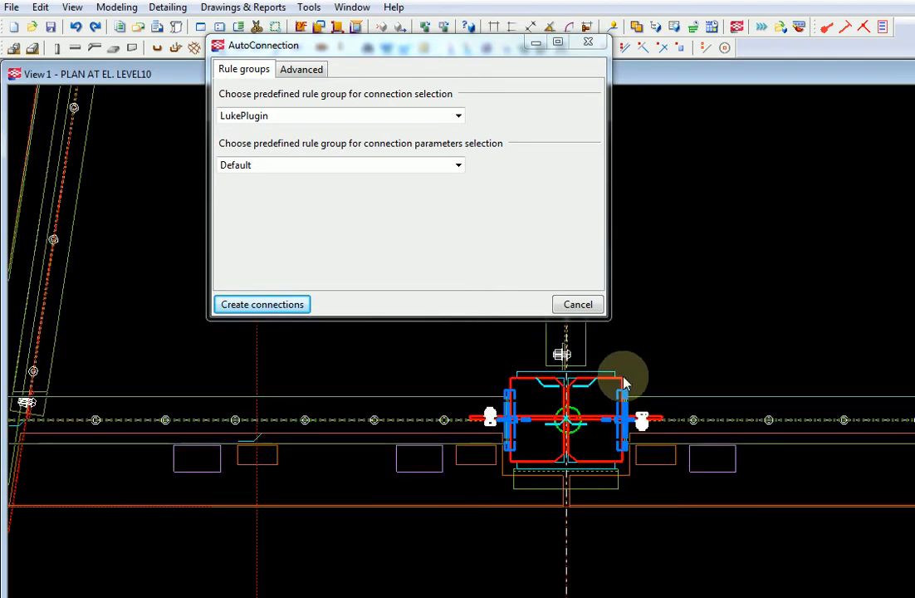
right_click(623, 379)
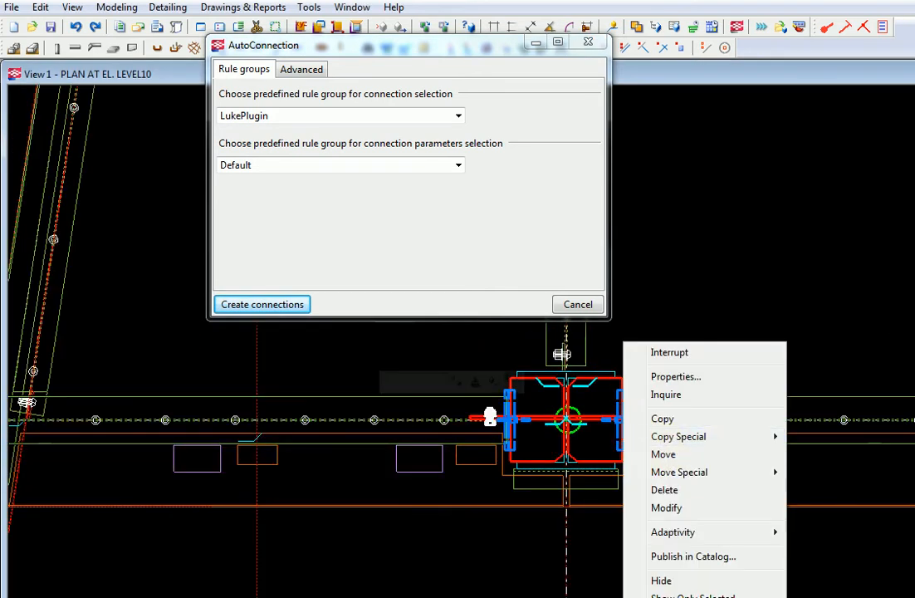
left_click(831, 595)
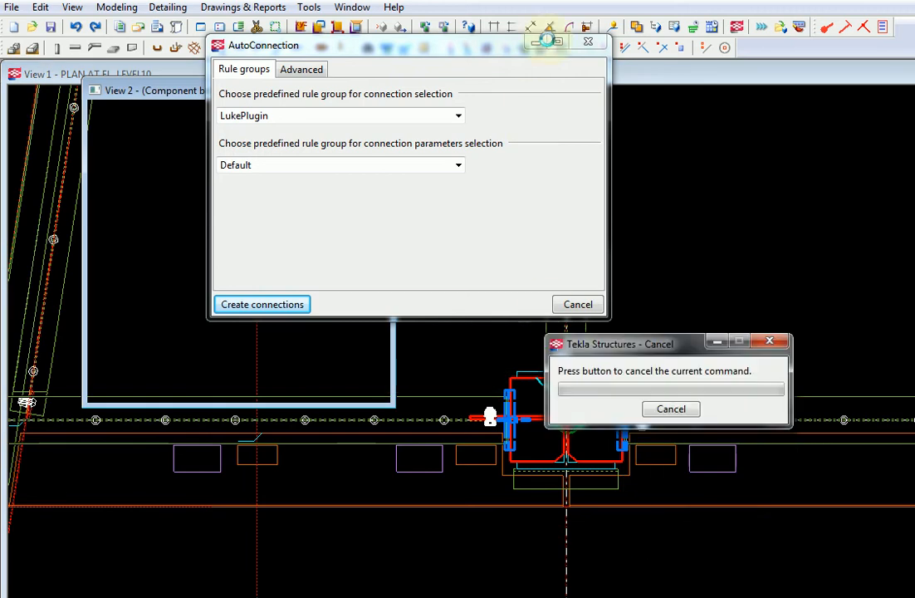
left_click(536, 42)
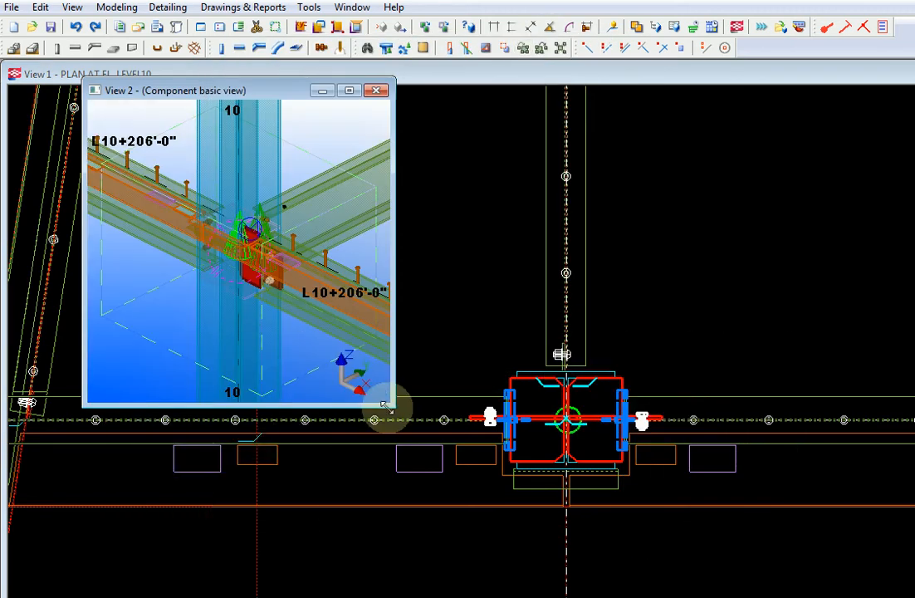
left_click_drag(393, 403, 725, 472)
Examine the column connection's plates, bolts and adjoining beam ends in 3D, and close the component view
scroll(433, 316, "up", 6)
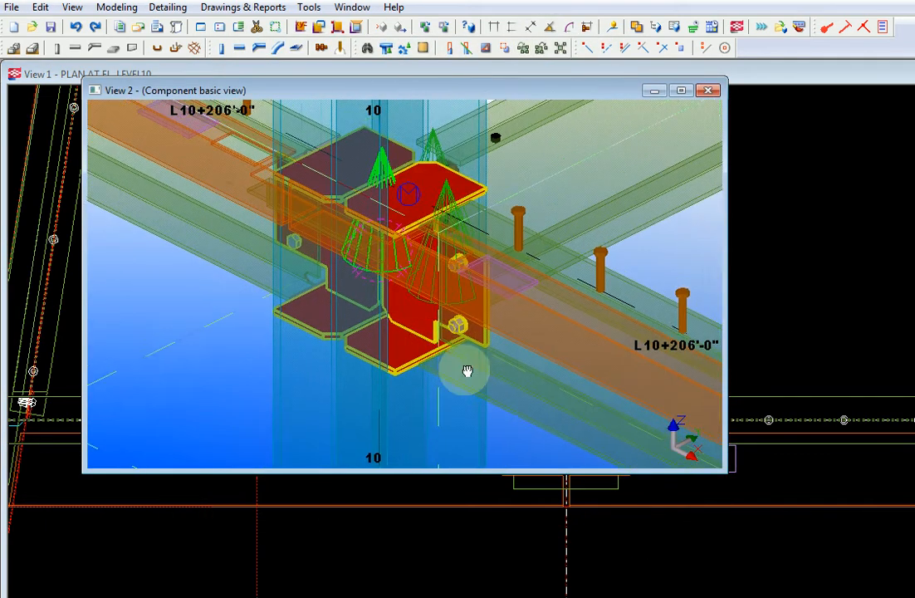
scroll(453, 324, "up", 3)
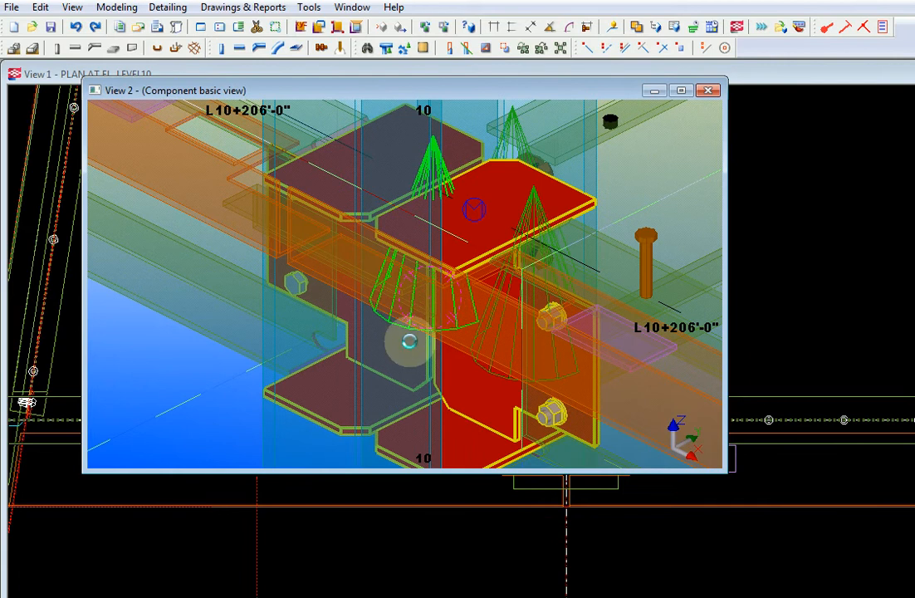
middle_click_drag(415, 338, 468, 301)
scroll(496, 281, "up", 2)
right_click(525, 248)
left_click(569, 255)
scroll(569, 212, "up", 3)
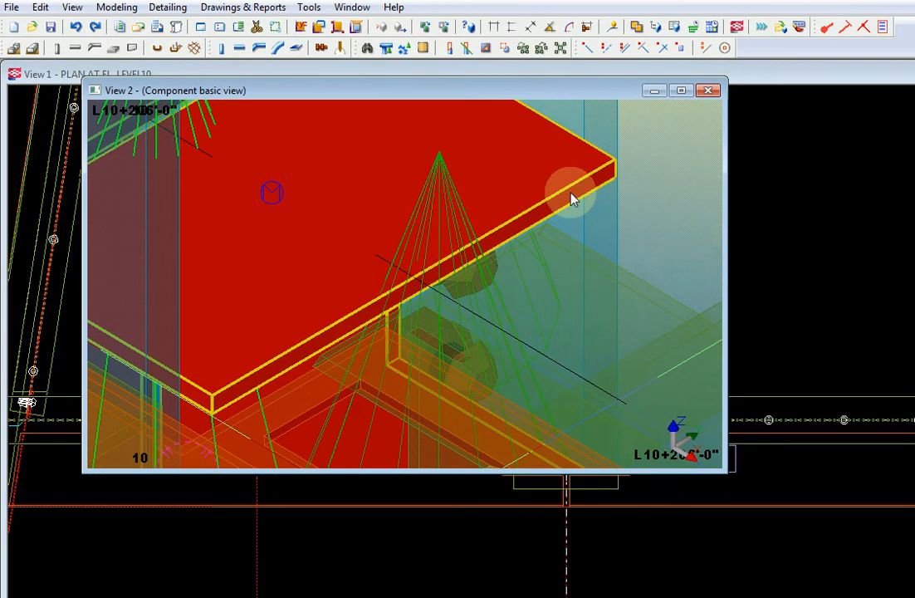
scroll(572, 199, "down", 4)
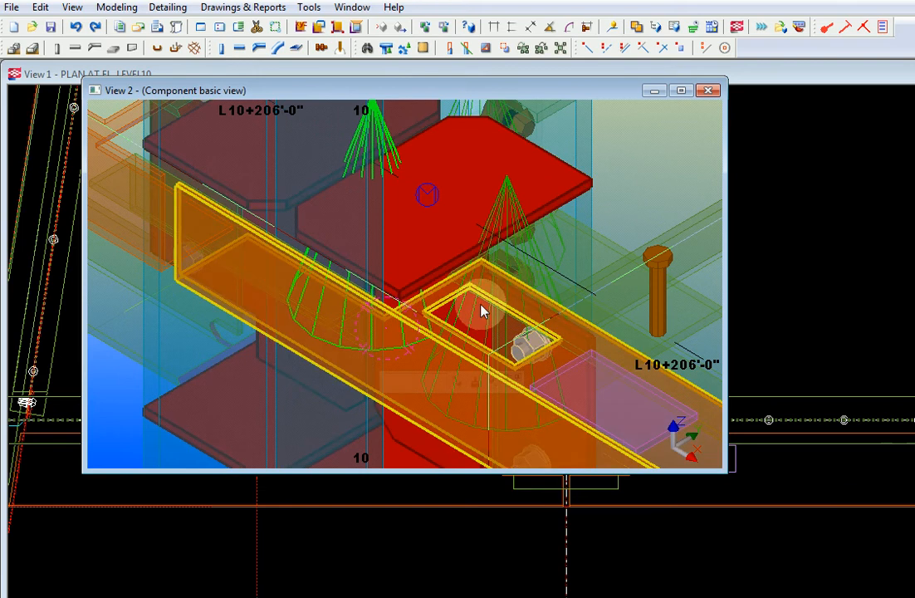
scroll(486, 312, "down", 3)
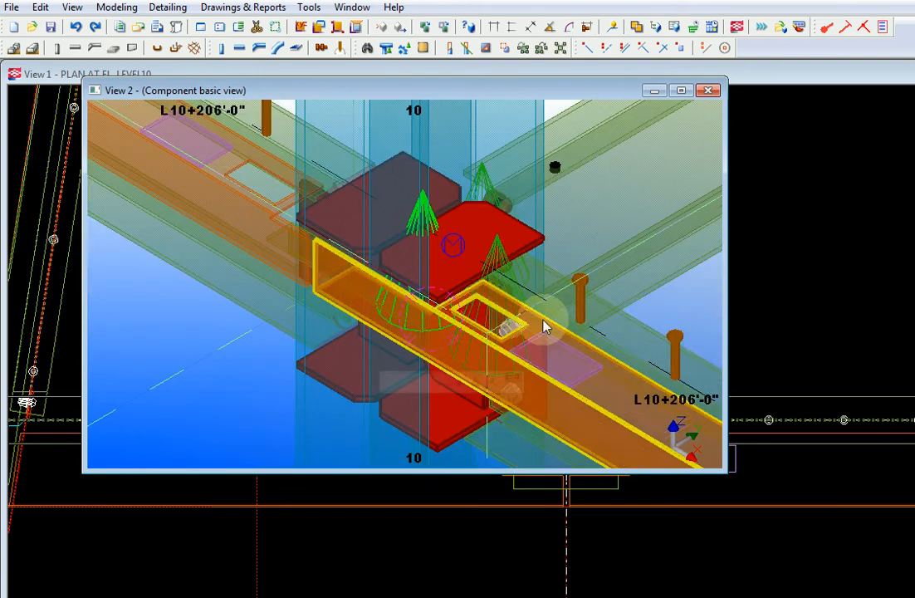
left_click(629, 323)
scroll(496, 323, "up", 5)
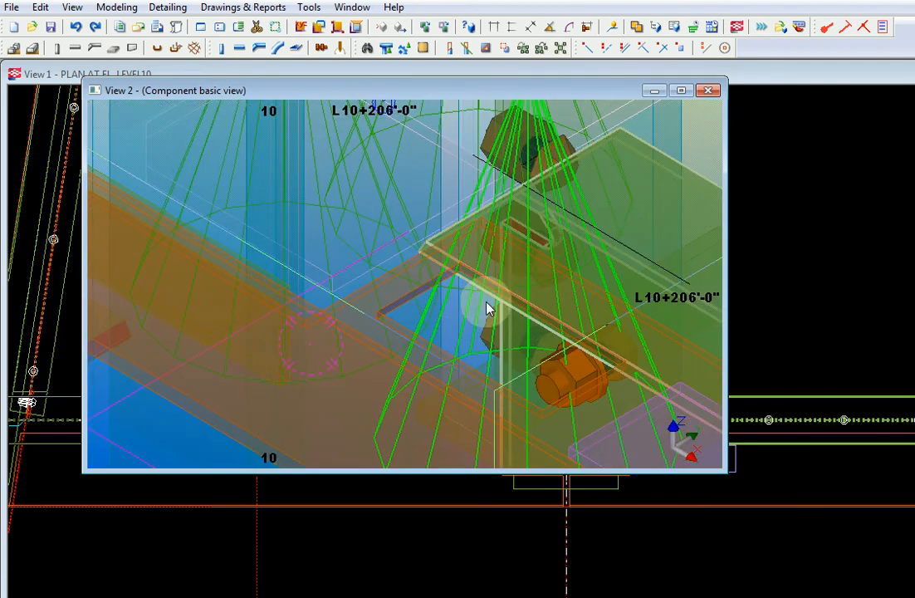
middle_click_drag(464, 344, 400, 359, "ctrl")
scroll(400, 359, "down", 5)
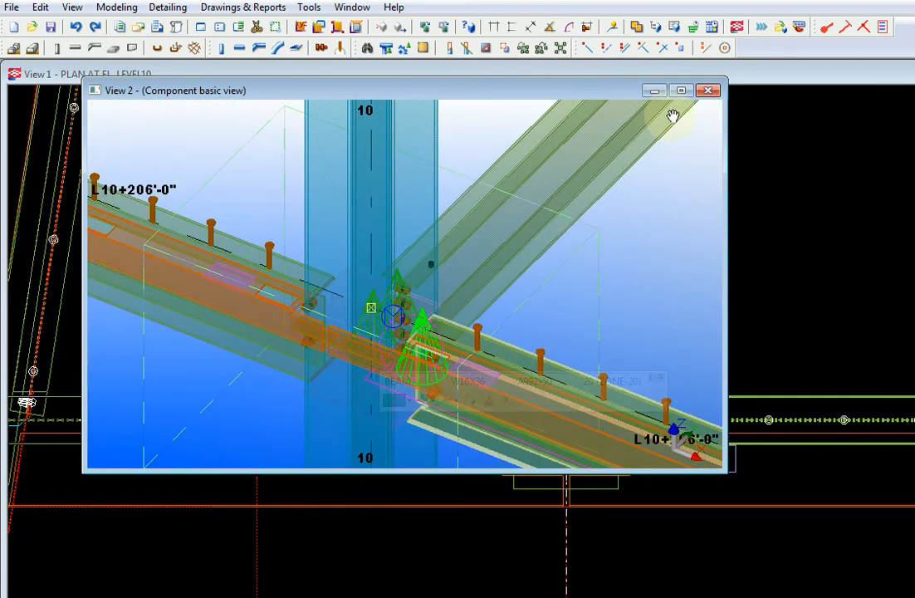
left_click(708, 91)
Create AutoConnections between the vertical girder and the horizontal beams framing into both its sides using the LukePlugin rule group
scroll(492, 353, "down", 2)
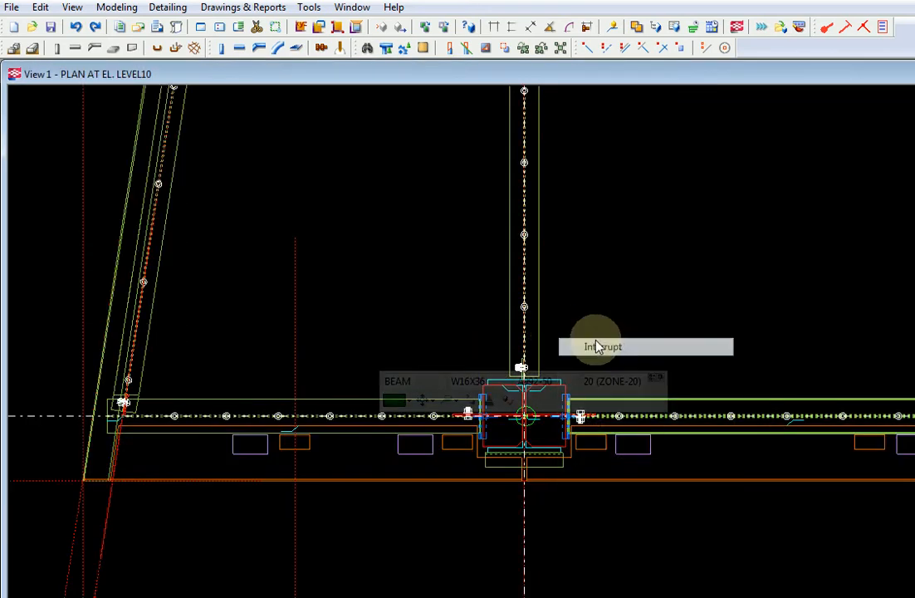
scroll(575, 341, "down", 1)
middle_click_drag(674, 305, 437, 388)
scroll(437, 389, "down", 2)
middle_click_drag(644, 305, 558, 442)
middle_click_drag(741, 508, 591, 401)
scroll(532, 430, "up", 2)
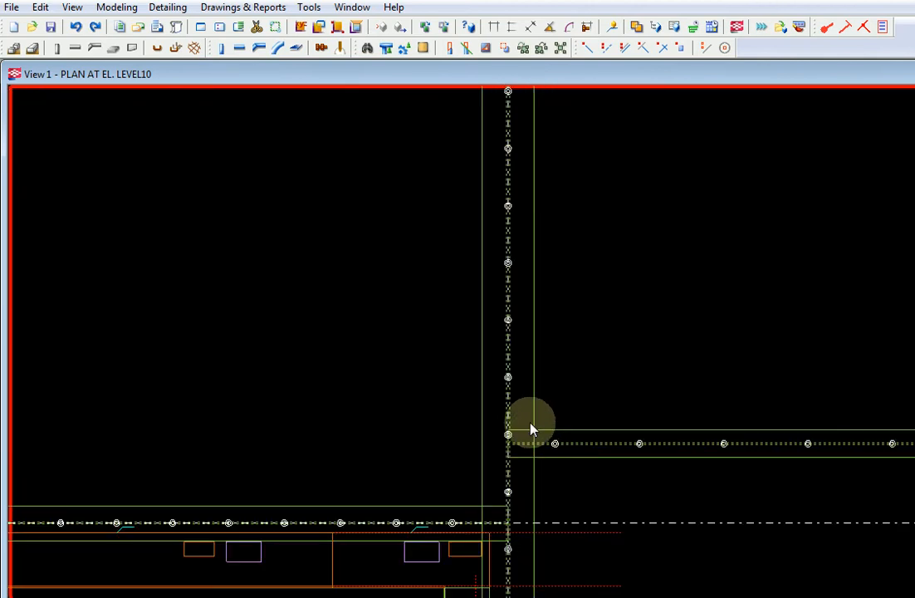
left_click(537, 402)
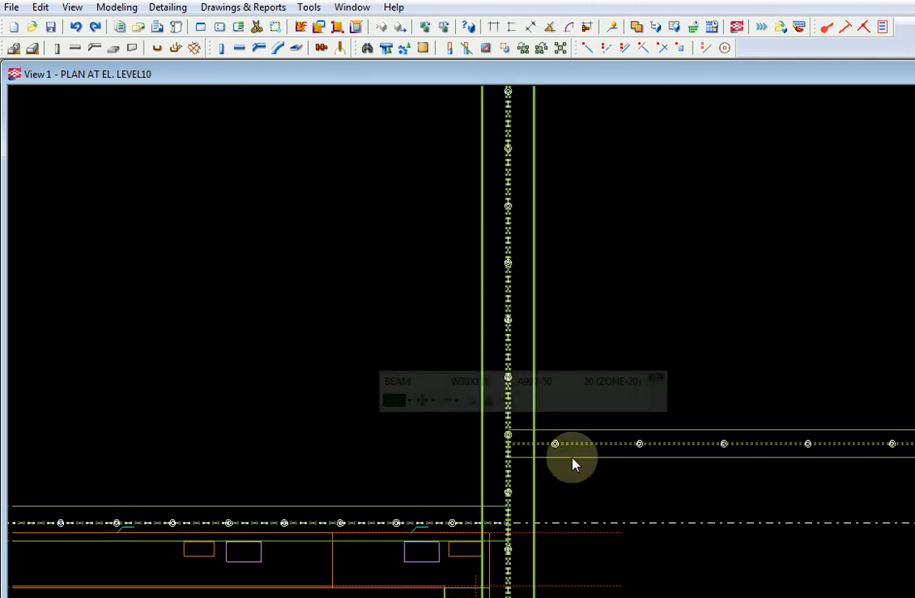
left_click(459, 506)
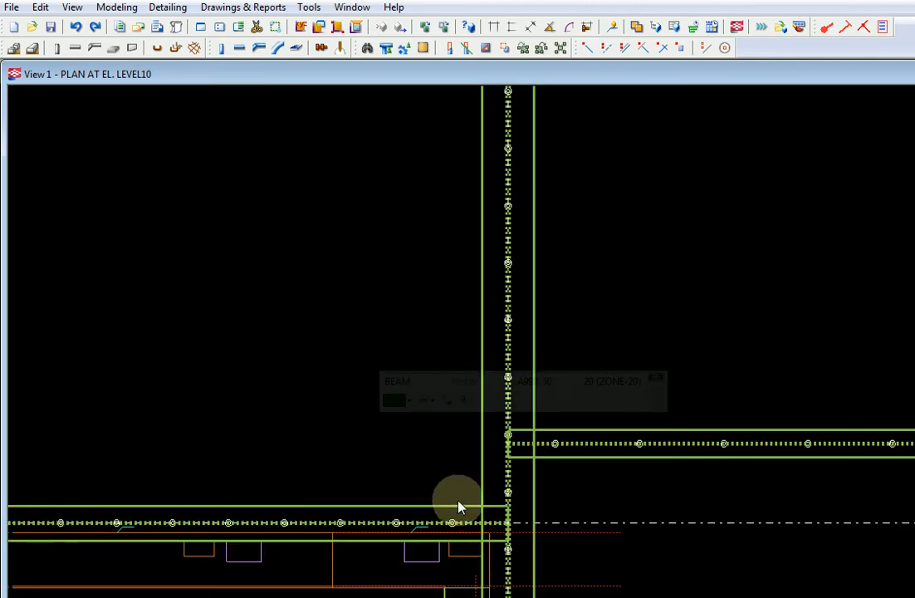
left_click(167, 8)
mouse_move(221, 45)
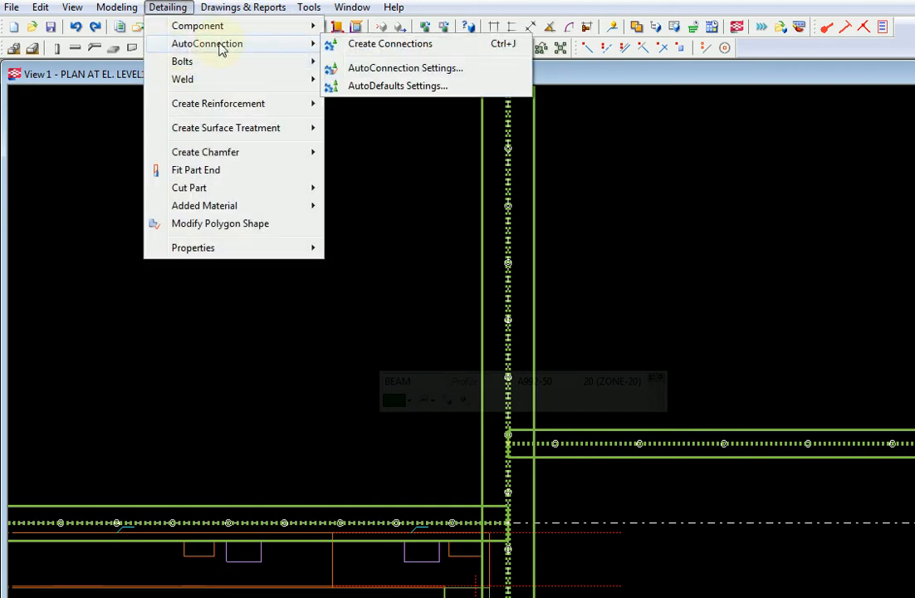
left_click(378, 45)
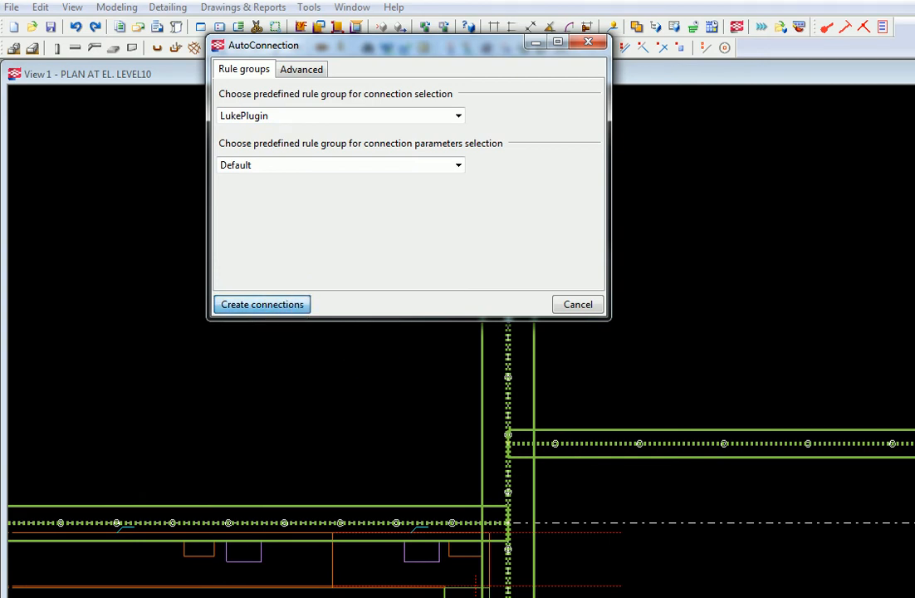
Open a component basic view of the new girder connection and enlarge it beside the AutoConnection dialog
scroll(715, 427, "up", 6)
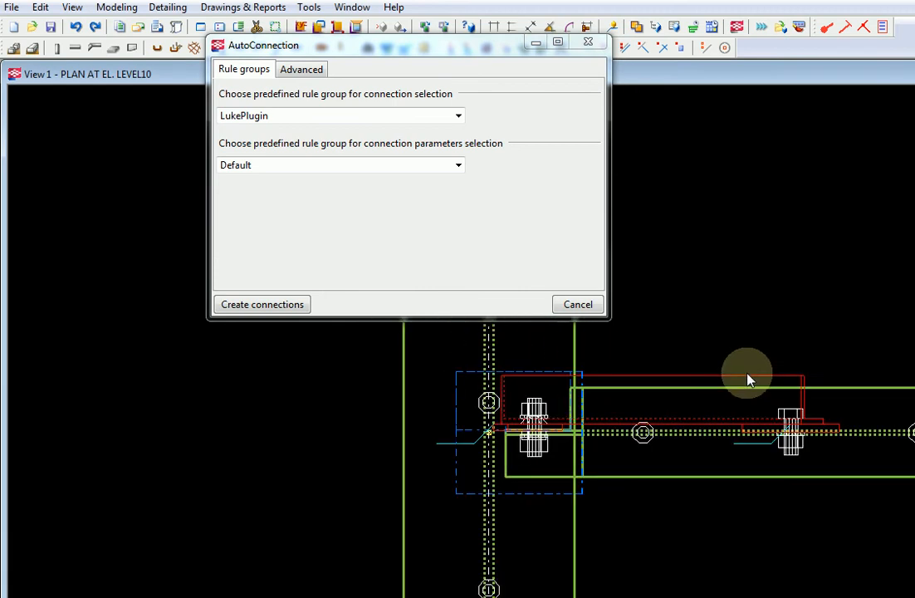
scroll(762, 383, "down", 3)
right_click(765, 382)
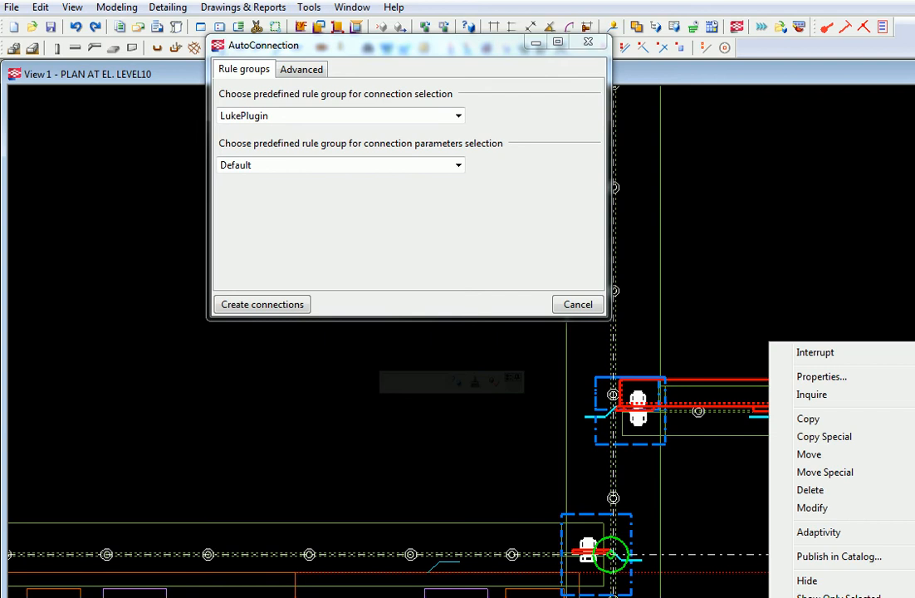
left_click(660, 490)
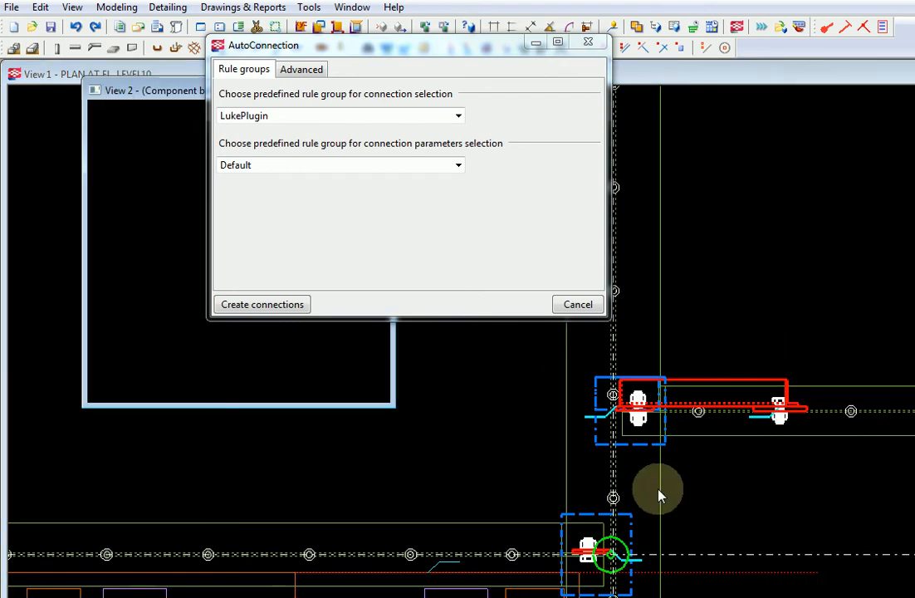
left_click_drag(490, 50, 710, 46)
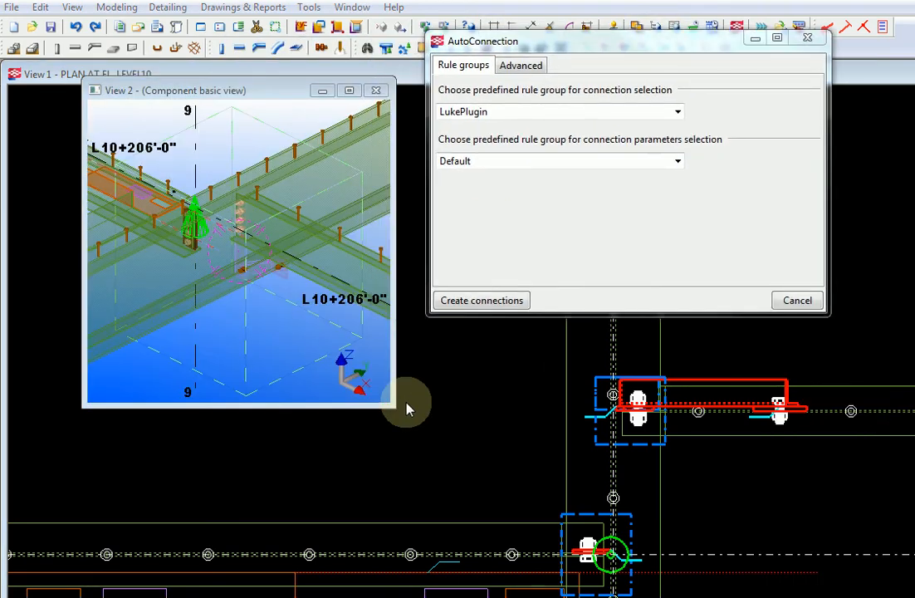
left_click_drag(392, 405, 597, 533)
Examine the girder connection's bolted plates and diagonal brace in 3D, and close the component view
scroll(283, 334, "up", 2)
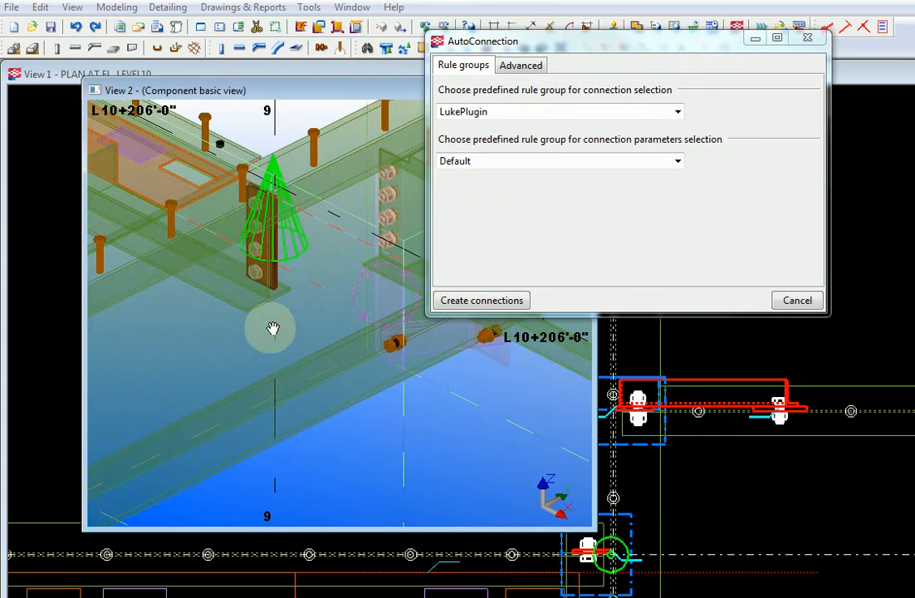
scroll(345, 392, "down", 5)
middle_click_drag(274, 328, 332, 319)
scroll(345, 392, "up", 2)
scroll(413, 382, "up", 3)
right_click(429, 397)
left_click(460, 408)
scroll(452, 407, "up", 2)
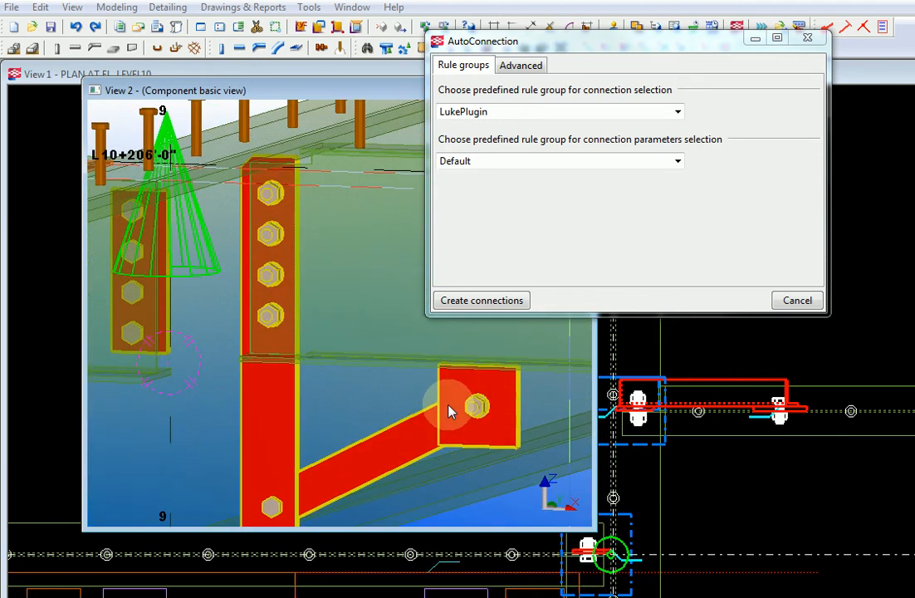
scroll(452, 407, "down", 2)
scroll(324, 397, "down", 3)
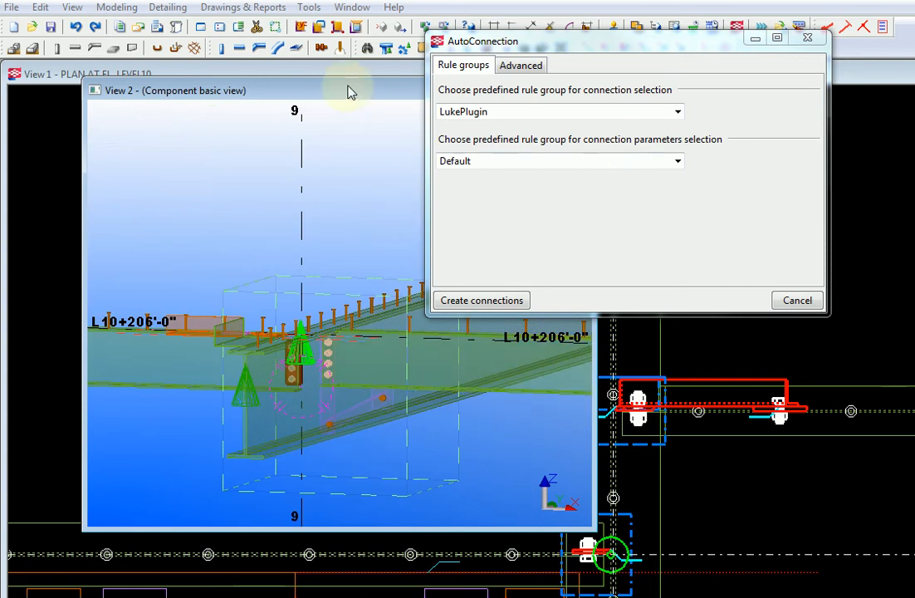
left_click_drag(351, 90, 210, 150)
left_click_drag(337, 152, 263, 152)
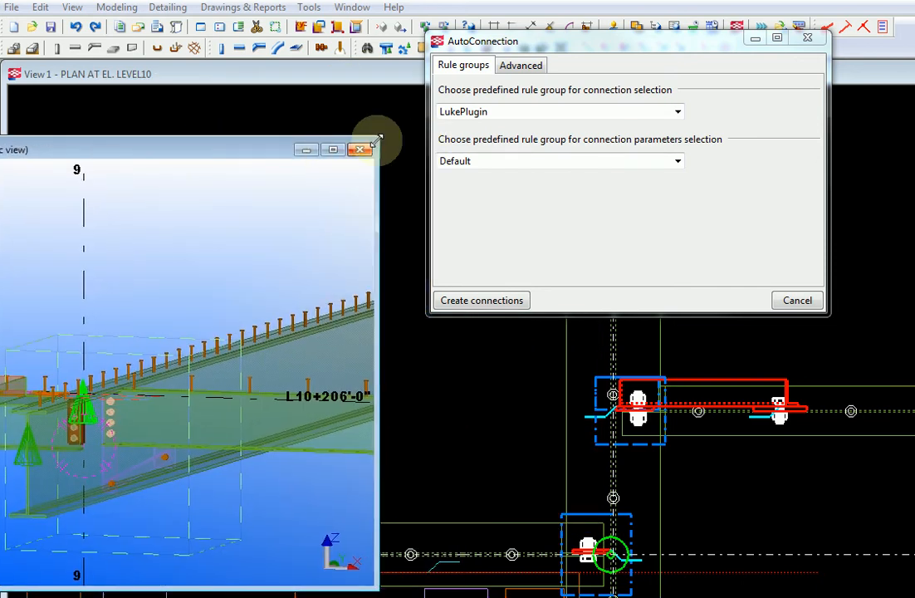
left_click(364, 149)
Create AutoConnections between the column at the vertical girder's end and the two vertical members framing into its flanges, using the LukePlugin rule group
middle_click_drag(452, 336, 278, 253)
scroll(278, 253, "down", 3)
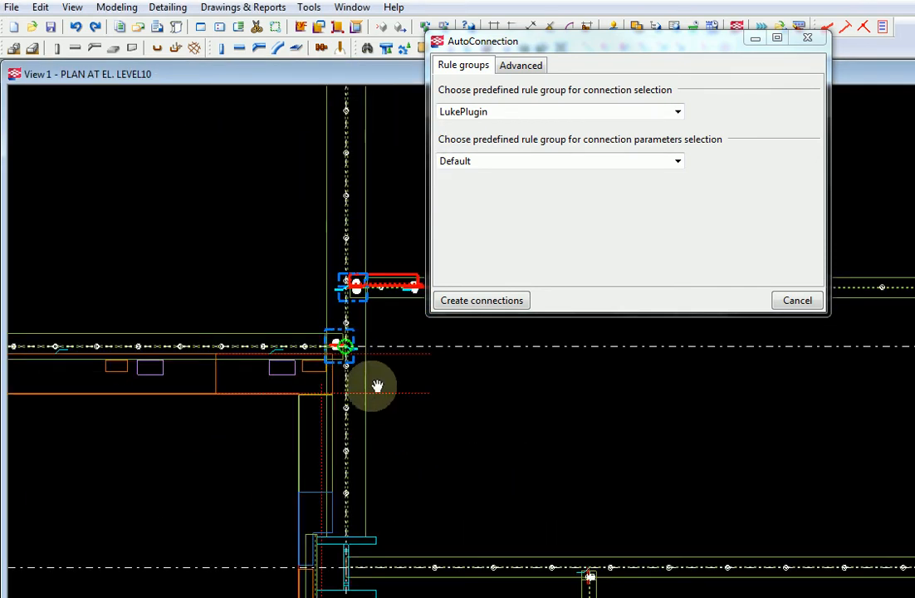
middle_click_drag(376, 384, 340, 284)
middle_click_drag(328, 508, 341, 391)
scroll(341, 391, "up", 1)
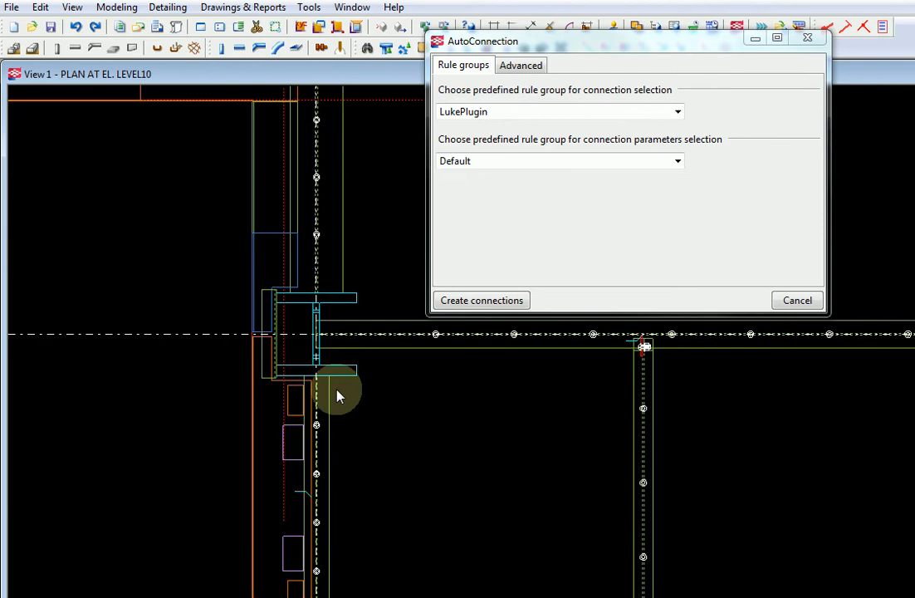
left_click(351, 372)
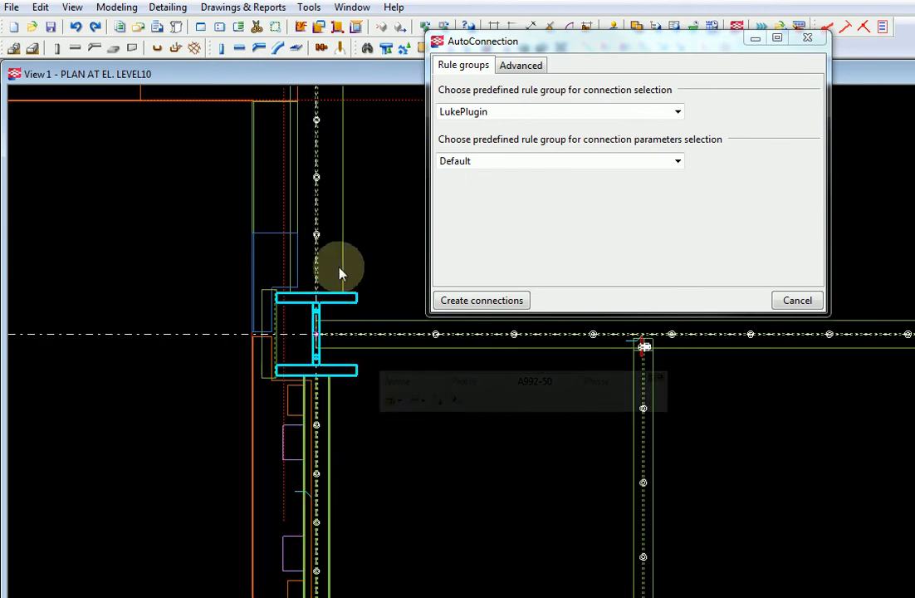
left_click(481, 300)
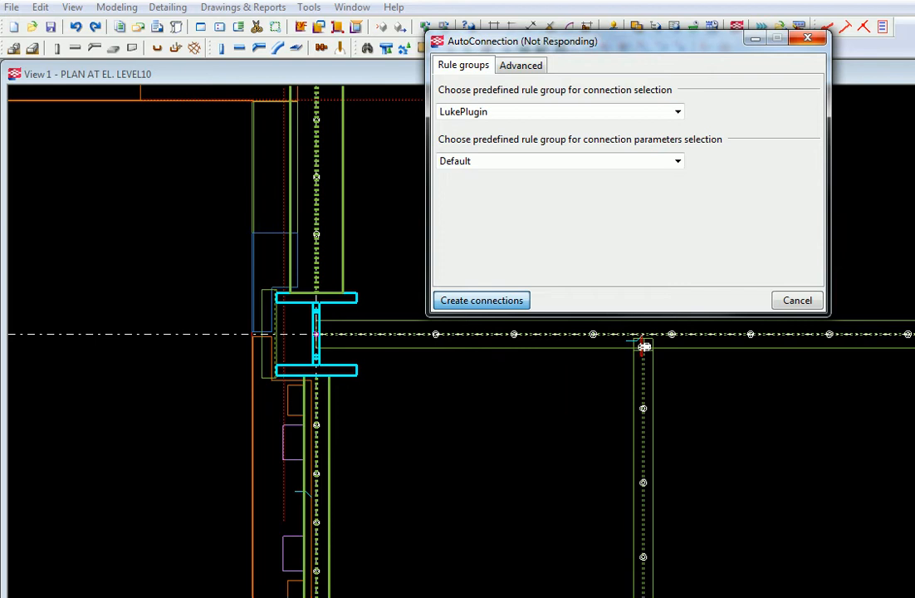
middle_click_drag(413, 510, 416, 588)
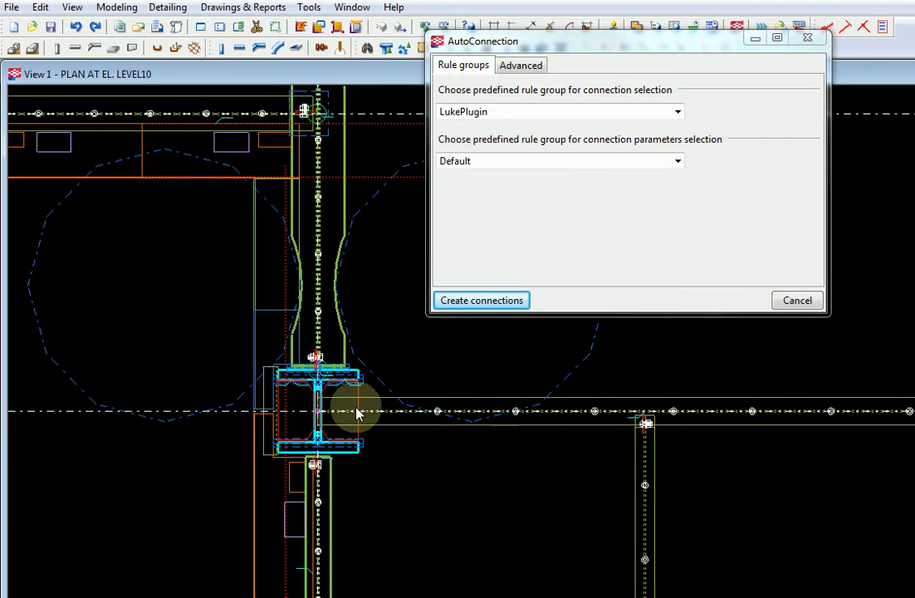
scroll(374, 393, "up", 3)
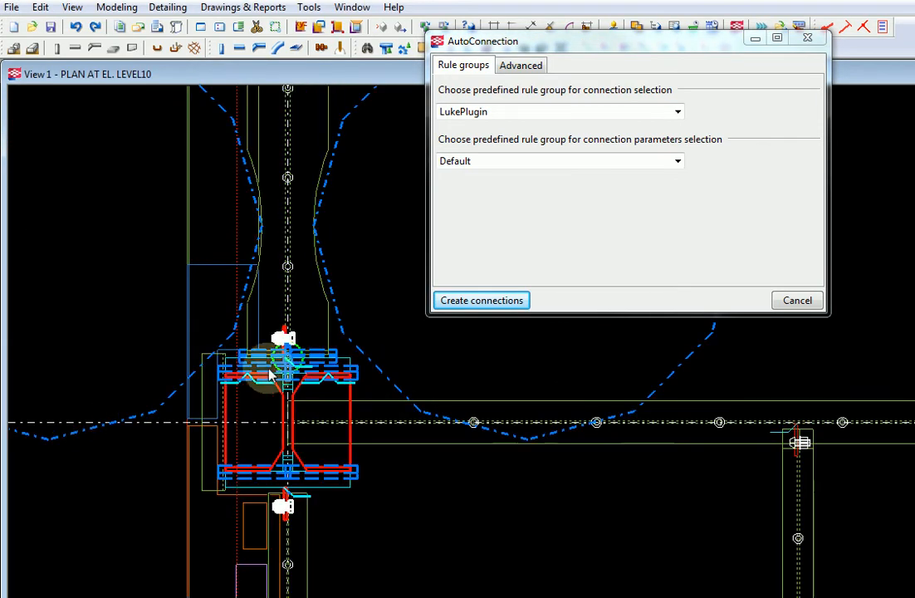
Examine the new connections at both flanges of the column in the plan, and close the AutoConnection dialog
scroll(283, 370, "up", 4)
scroll(235, 361, "down", 3)
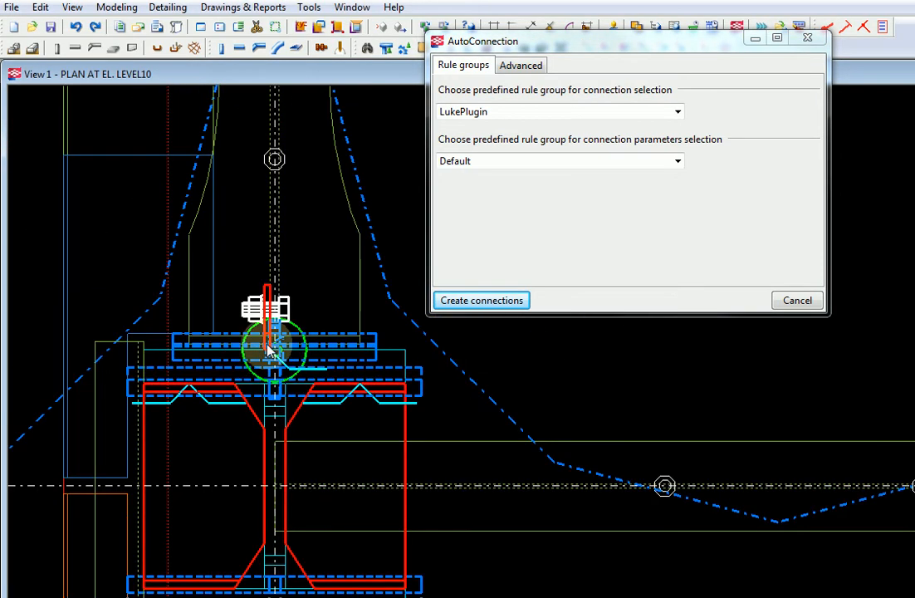
scroll(291, 341, "down", 2)
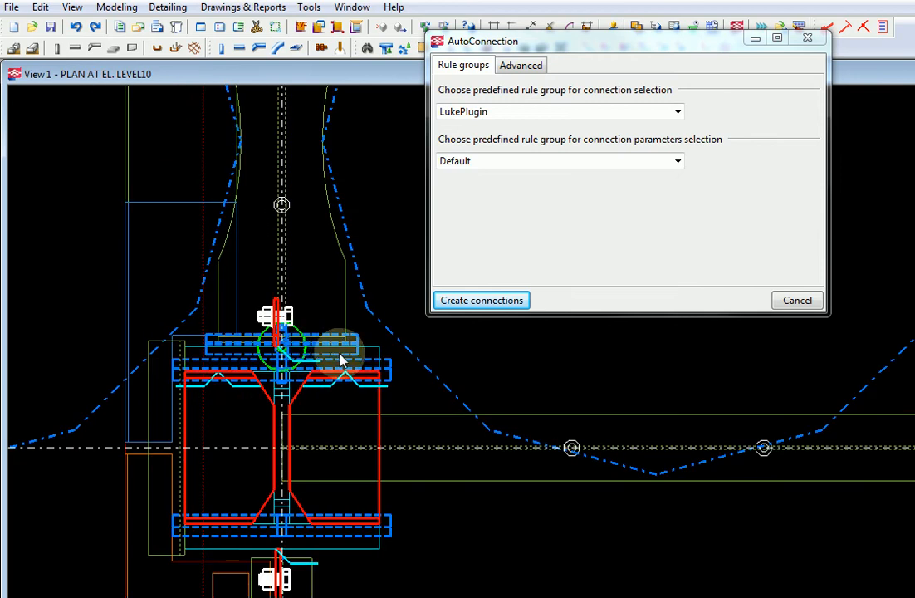
scroll(347, 349, "up", 1)
scroll(353, 365, "down", 1)
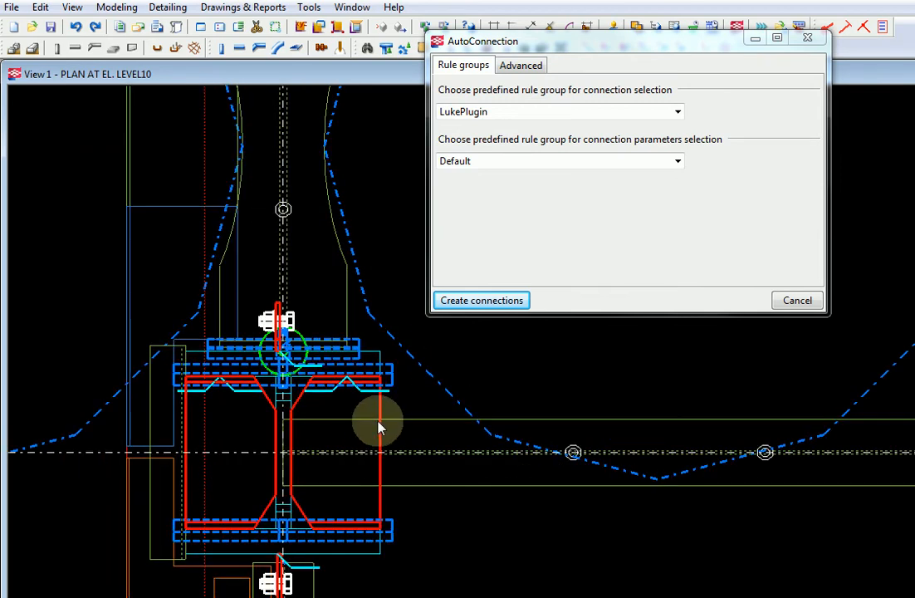
middle_click_drag(411, 578, 401, 480)
scroll(268, 501, "up", 2)
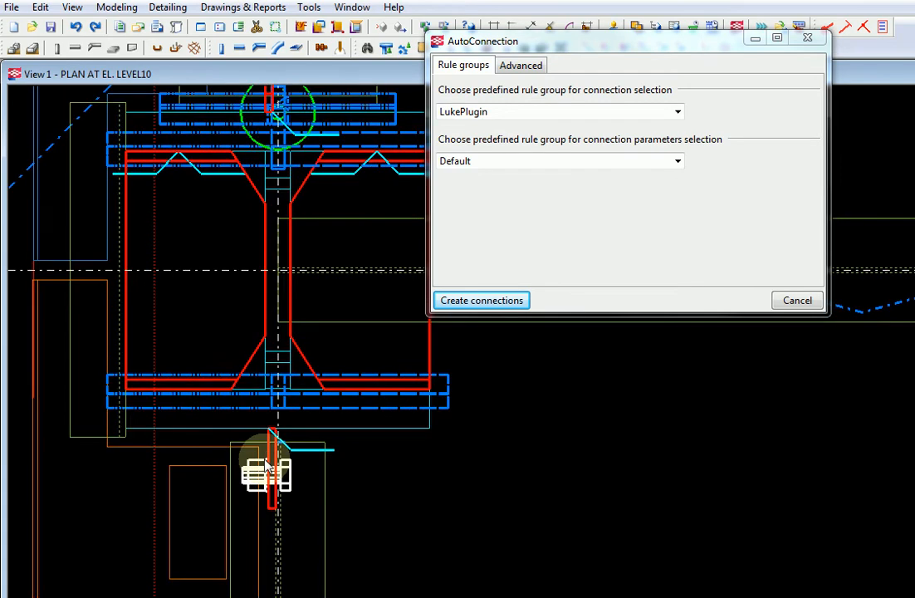
scroll(310, 484, "down", 4)
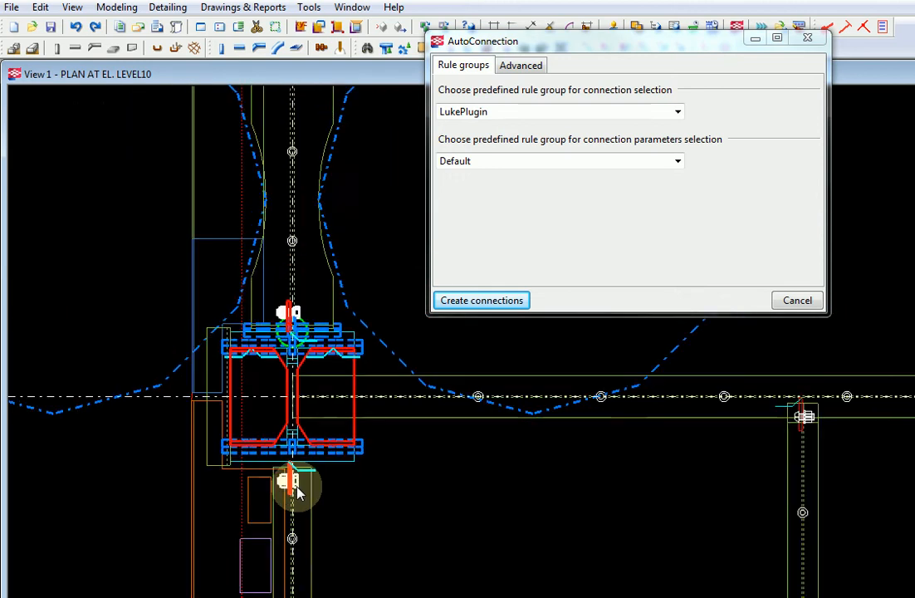
scroll(359, 528, "down", 4)
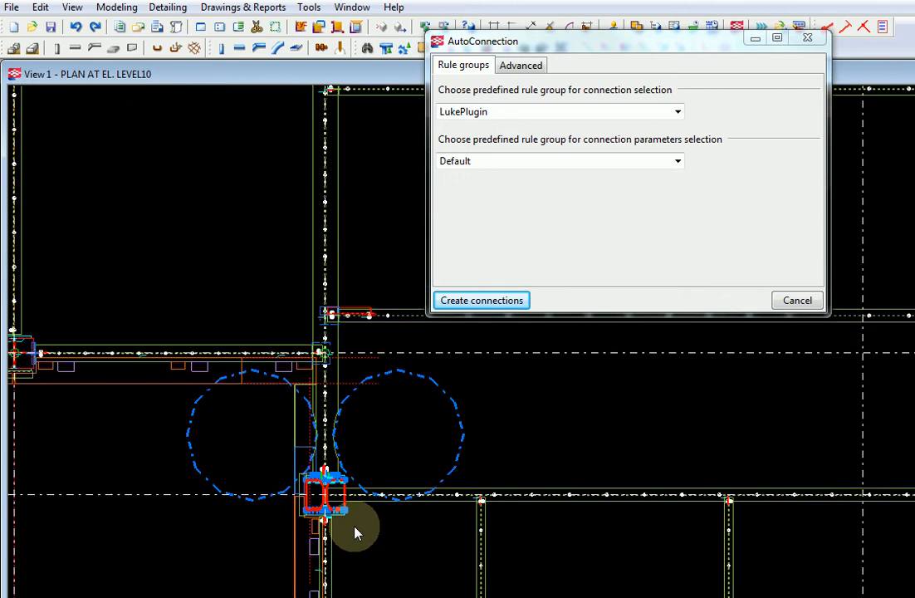
left_click_drag(662, 47, 831, 67)
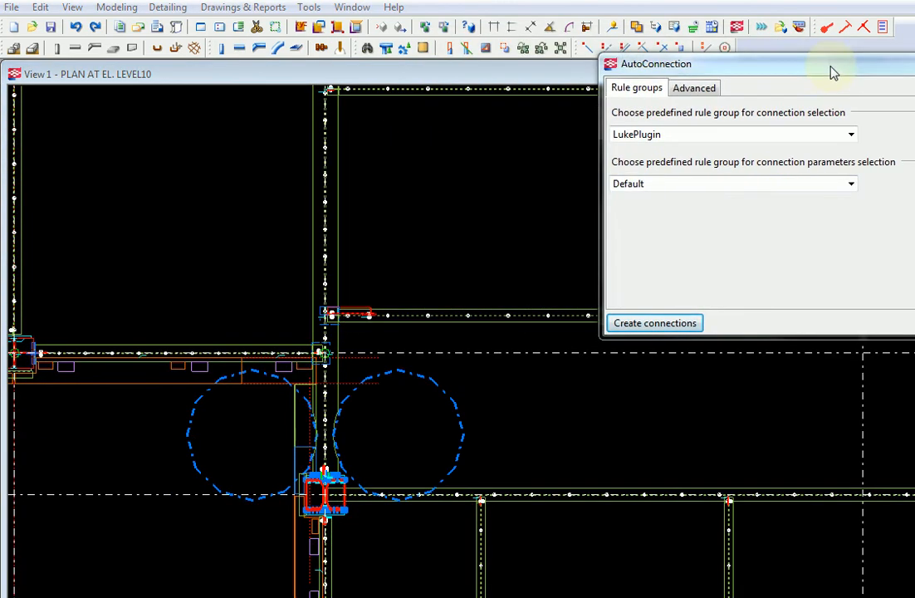
left_click(914, 60)
Examine the junctions where the horizontal beams frame into both sides of the vertical girder above the column
middle_click_drag(434, 293, 573, 330)
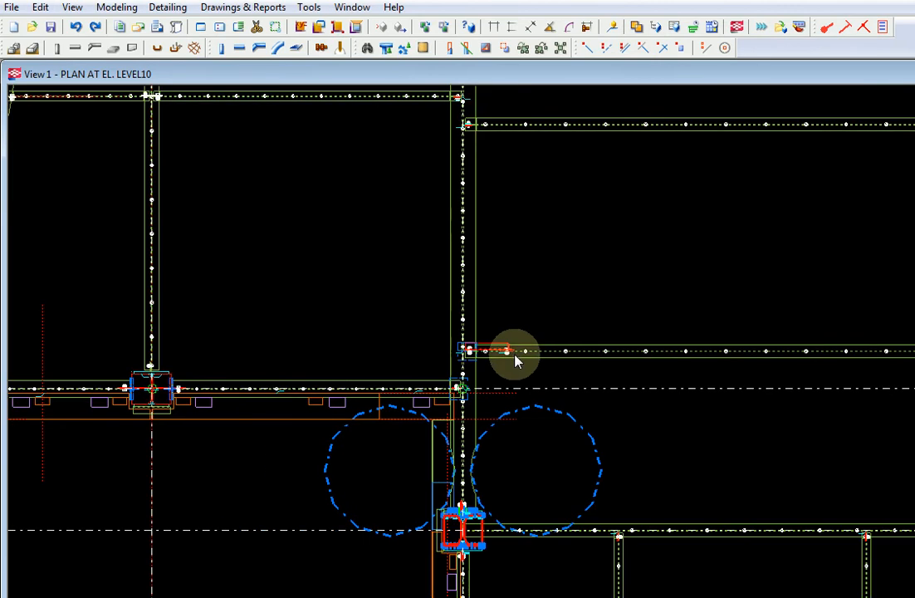
scroll(552, 370, "up", 3)
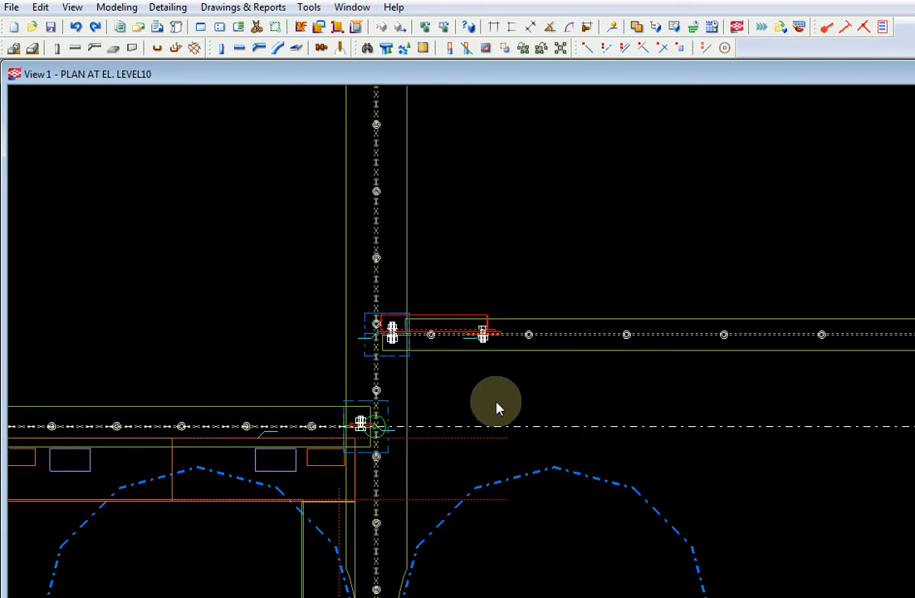
middle_click_drag(496, 407, 632, 354)
scroll(541, 350, "down", 2)
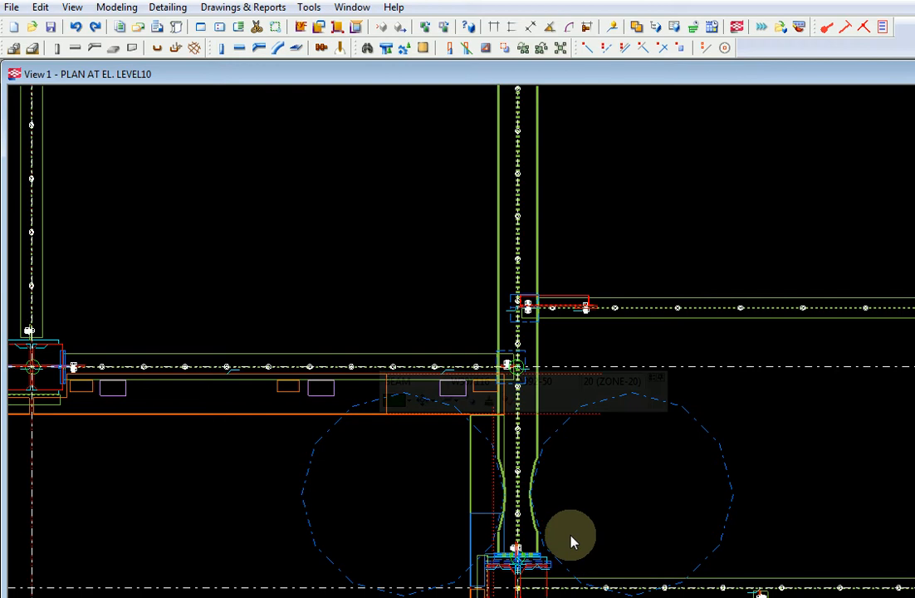
scroll(629, 339, "up", 2)
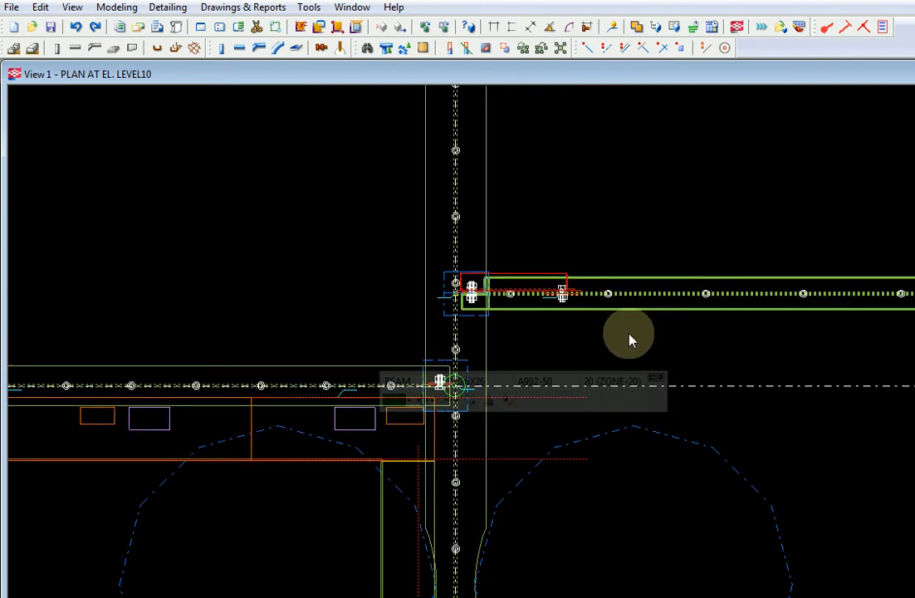
scroll(629, 339, "down", 3)
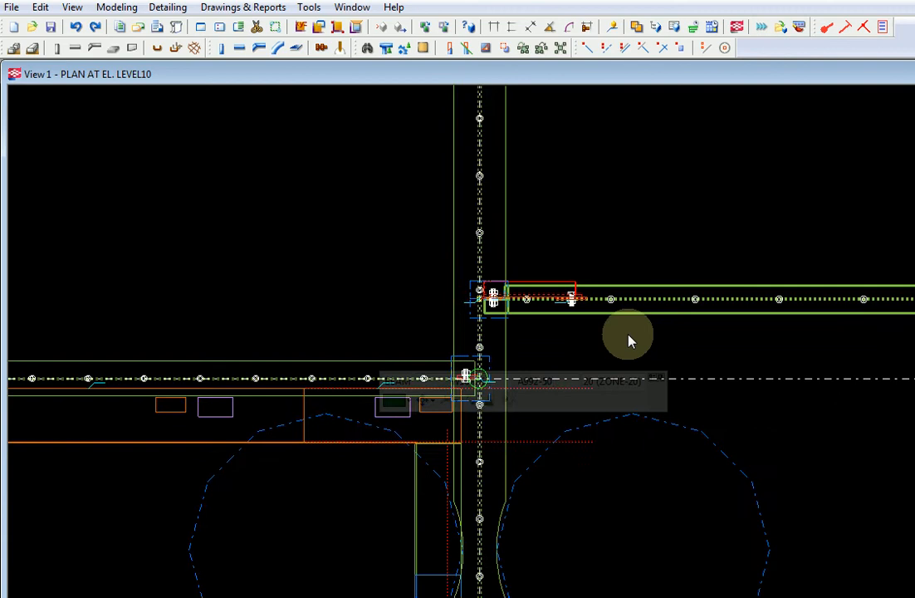
scroll(624, 340, "up", 3)
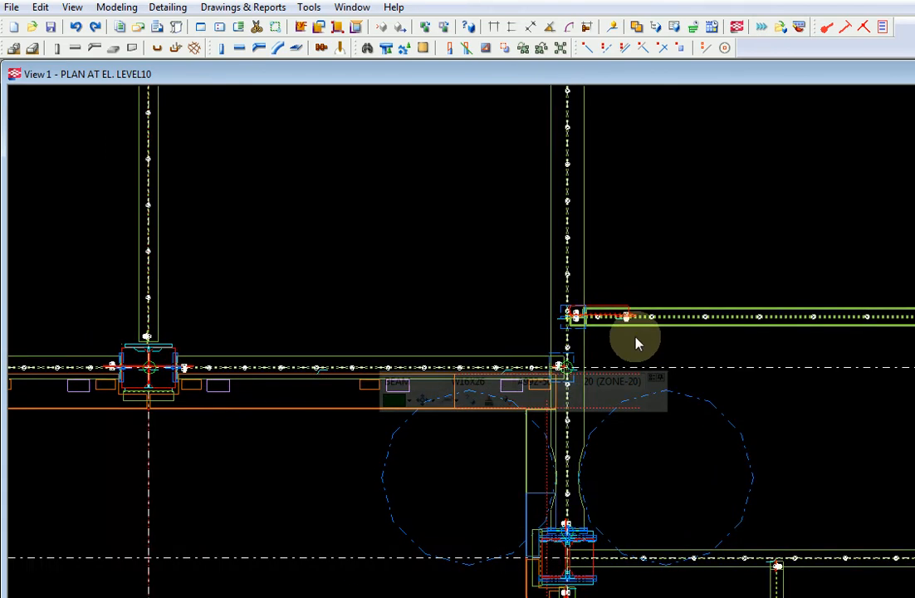
scroll(608, 334, "down", 2)
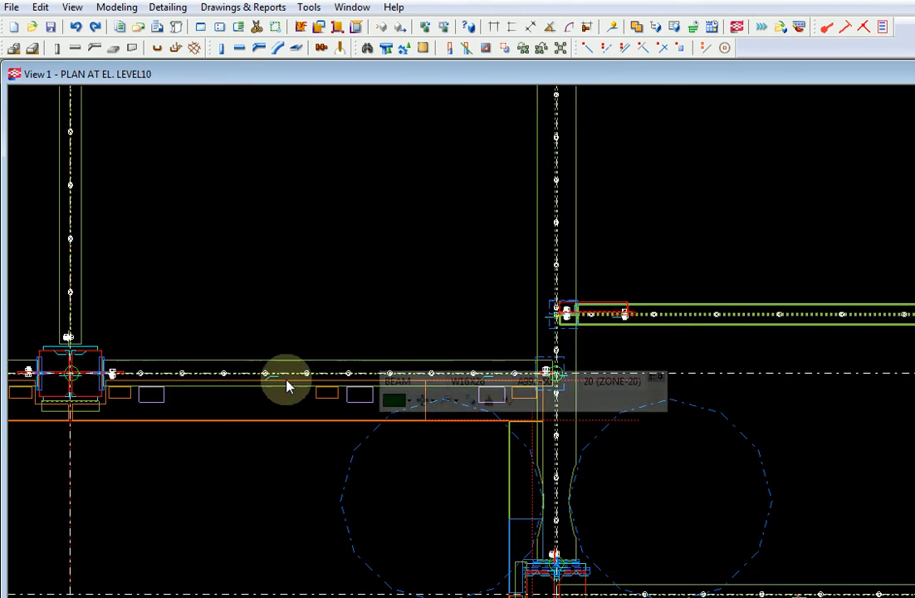
Check the connection codes in the user-defined end conditions of the beam east of the neighbouring column, and close its properties
middle_click_drag(287, 380, 573, 383)
scroll(391, 372, "up", 2)
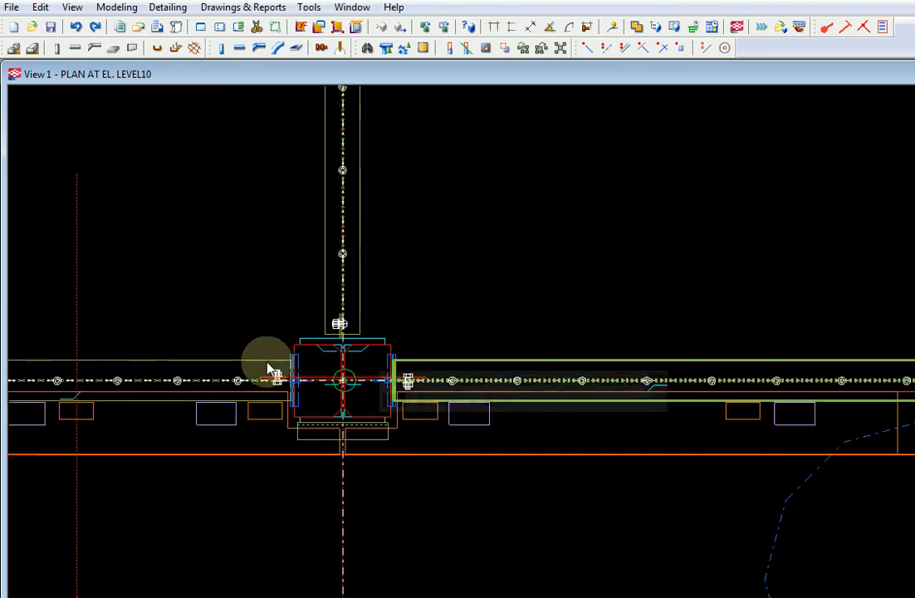
left_click(297, 372)
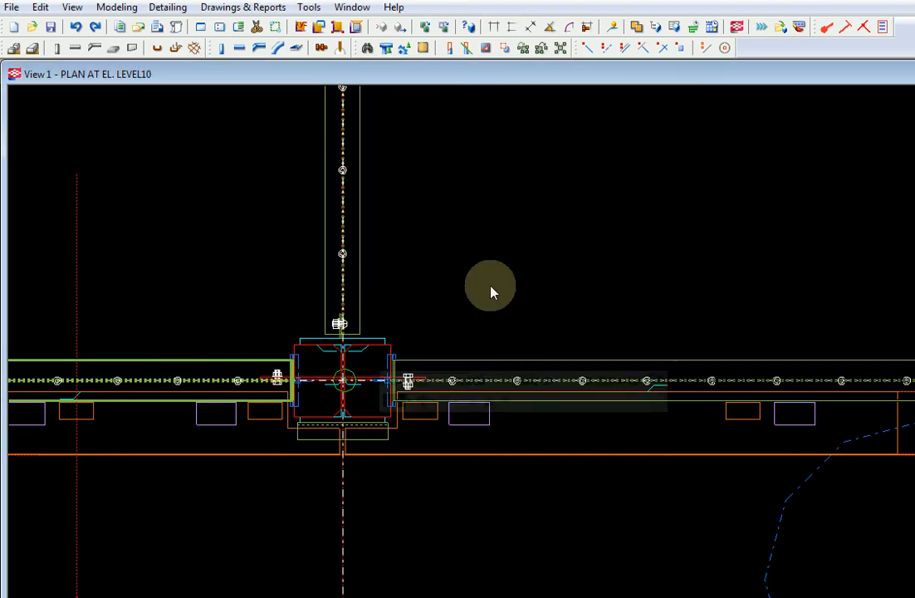
left_click(503, 369)
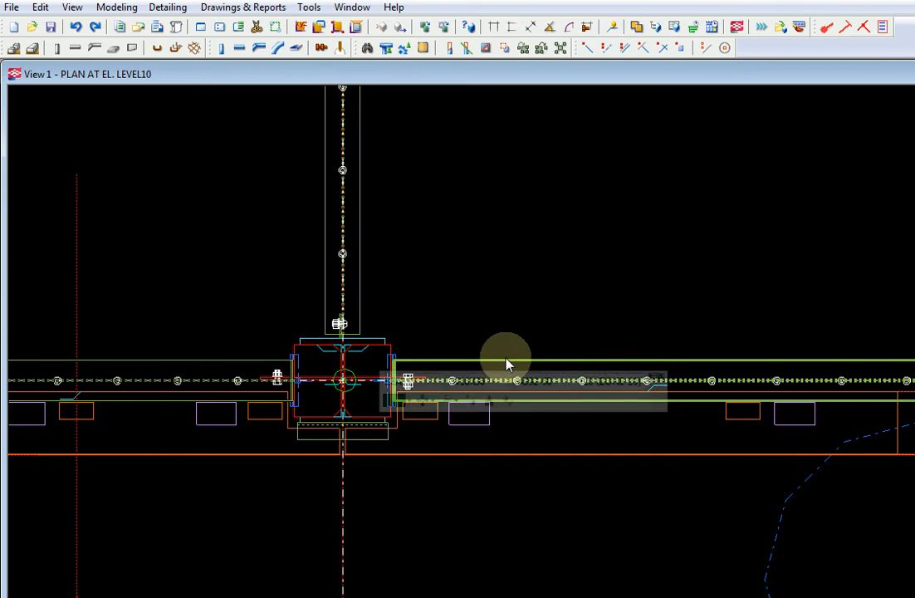
double_click(508, 365)
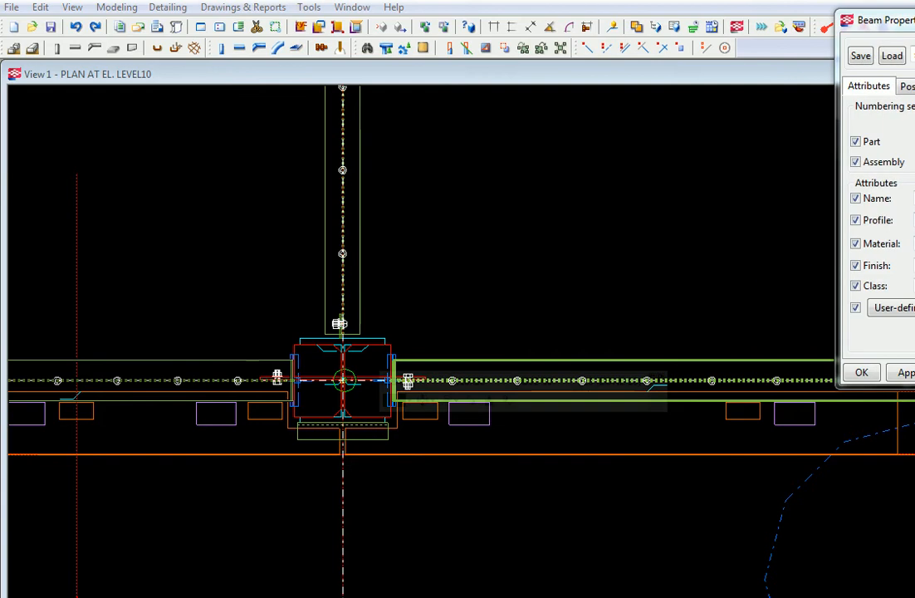
left_click_drag(909, 20, 294, 60)
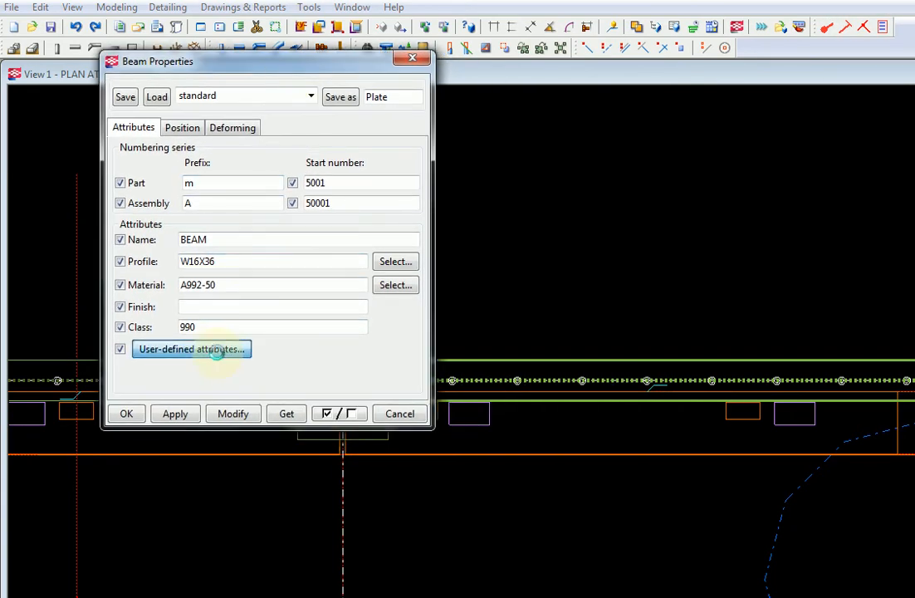
left_click(216, 351)
left_click_drag(783, 127, 544, 42)
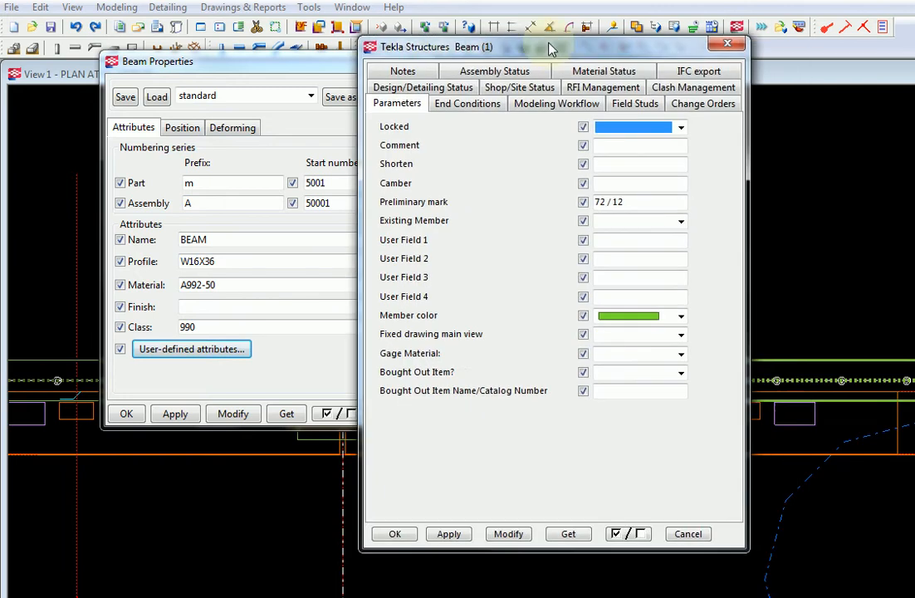
left_click(488, 98)
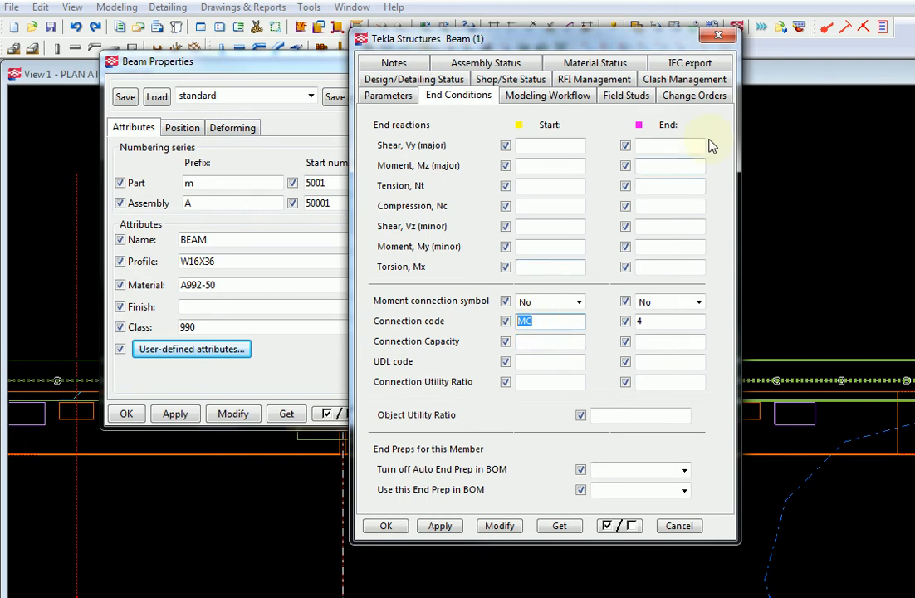
left_click(715, 37)
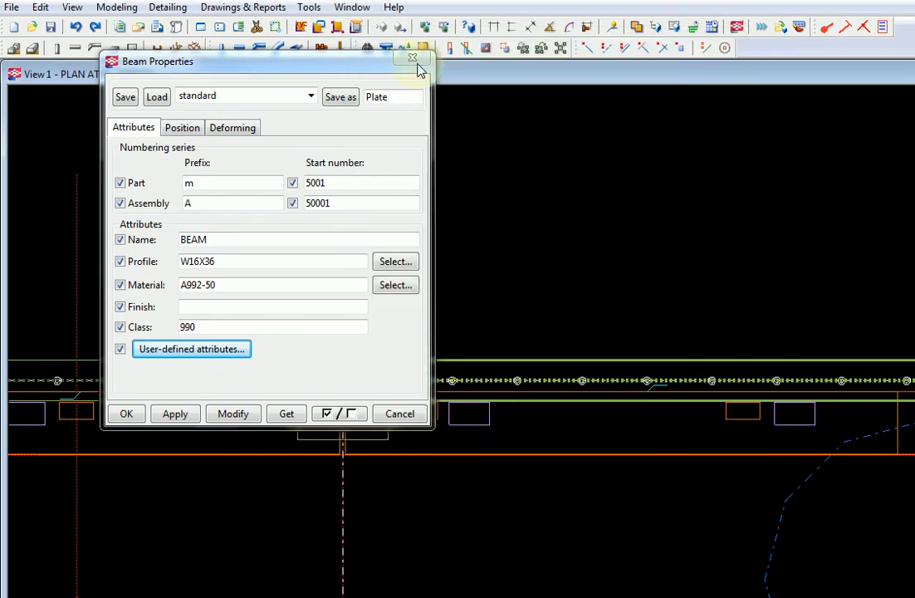
left_click(413, 60)
Inspect the two-sided beam connection at that column up close, highlighting its component and the column itself
scroll(482, 303, "up", 5)
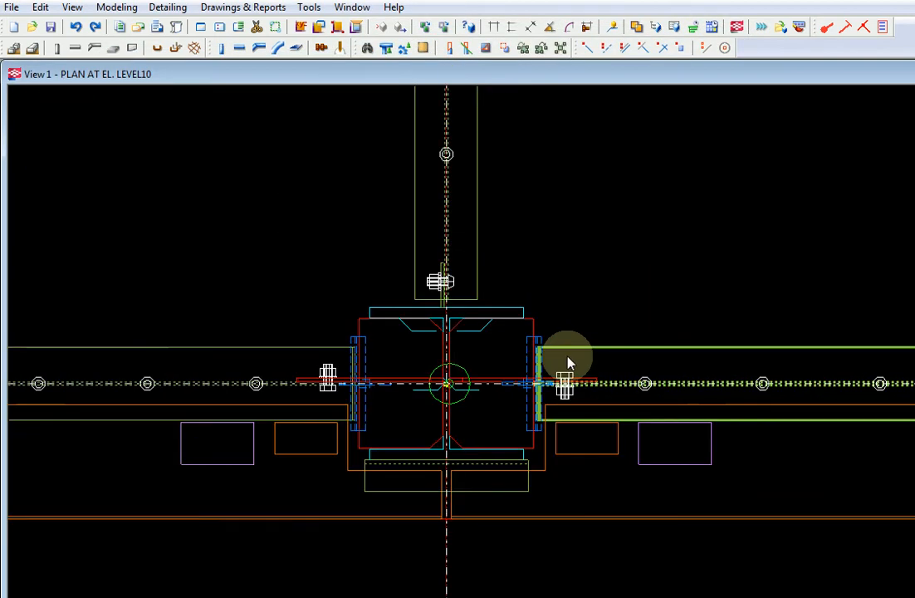
scroll(568, 363, "down", 1)
scroll(609, 366, "up", 3)
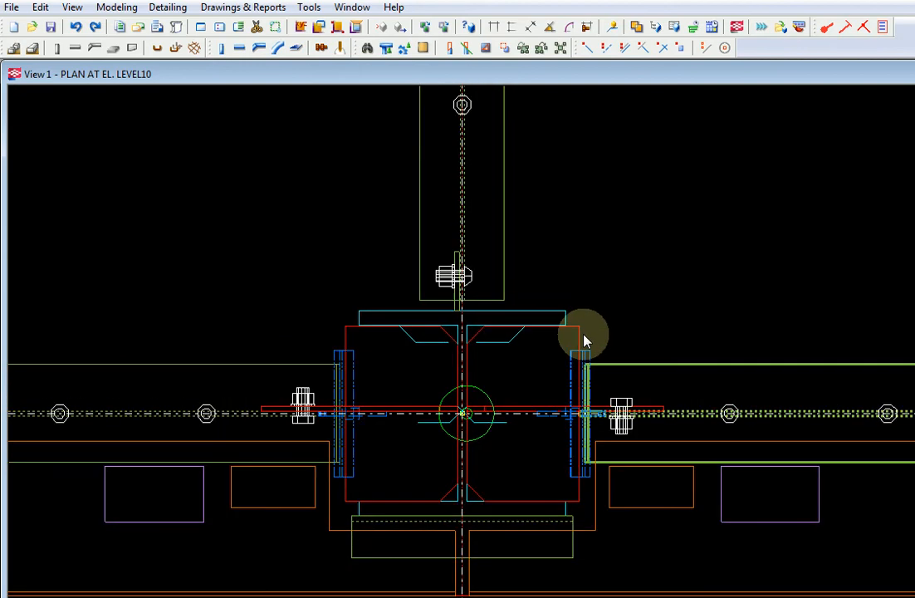
left_click(583, 337)
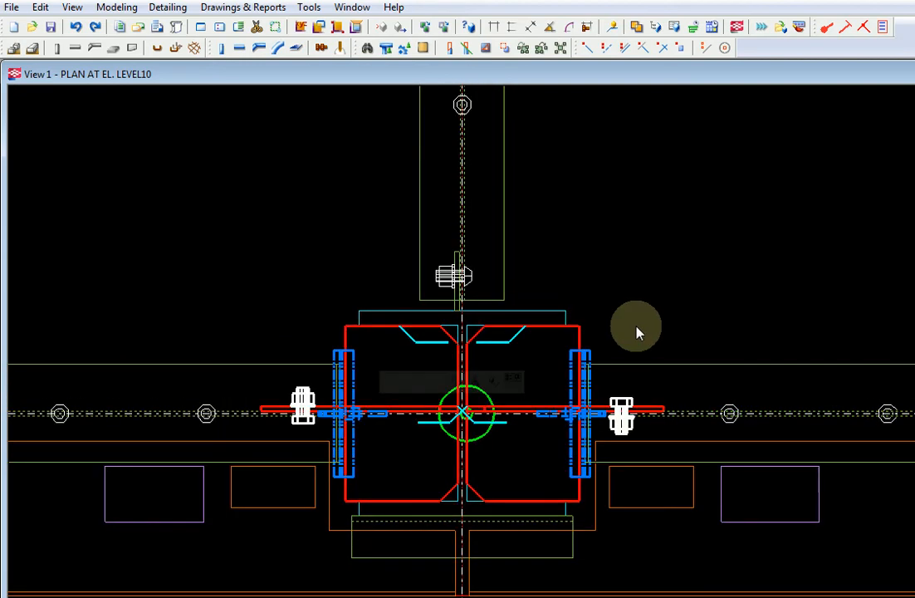
left_click(571, 317)
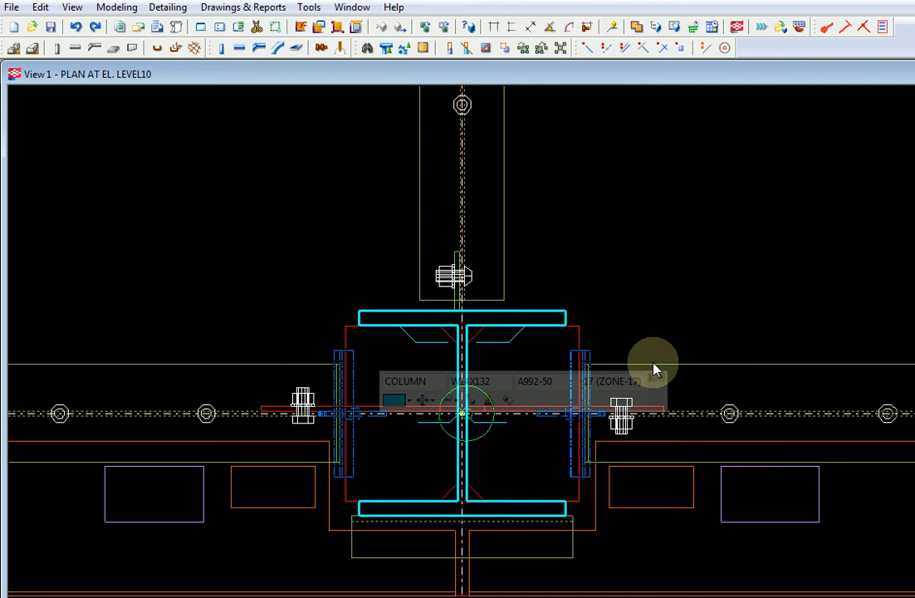
Find the plated junction further up the plan where horizontal beams meet both sides of the vertical beam above the column
scroll(655, 365, "down", 5)
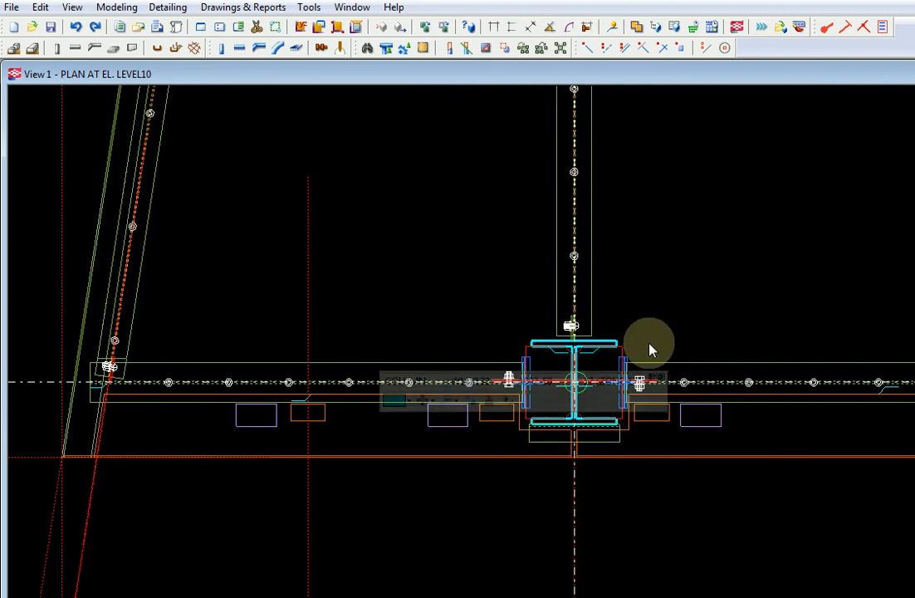
middle_click_drag(650, 350, 596, 353)
scroll(596, 354, "up", 2)
scroll(598, 356, "down", 2)
middle_click_drag(651, 347, 707, 479)
scroll(696, 462, "down", 5)
middle_click_drag(694, 368, 683, 490)
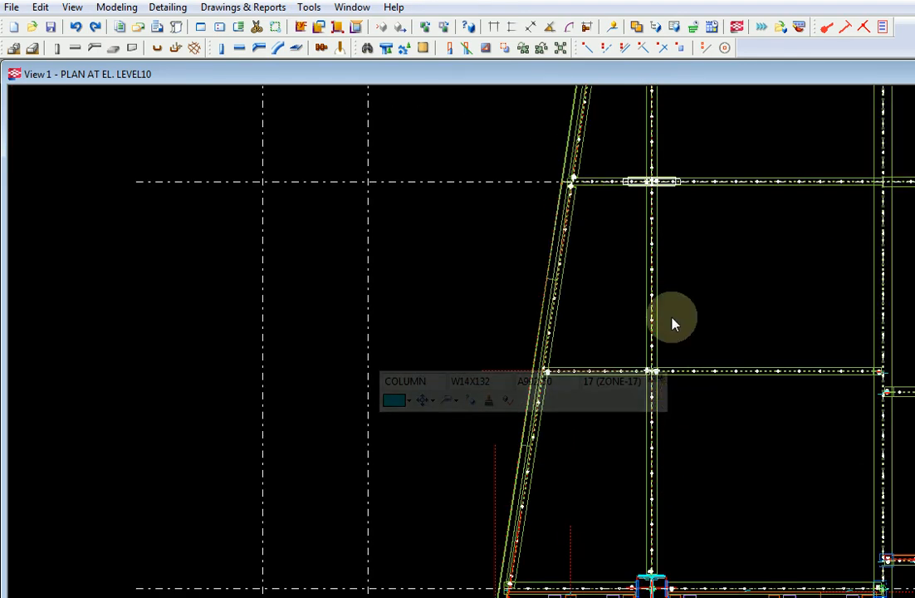
middle_click_drag(662, 300, 640, 383)
scroll(640, 382, "up", 6)
middle_click_drag(669, 295, 702, 483)
scroll(690, 335, "up", 1)
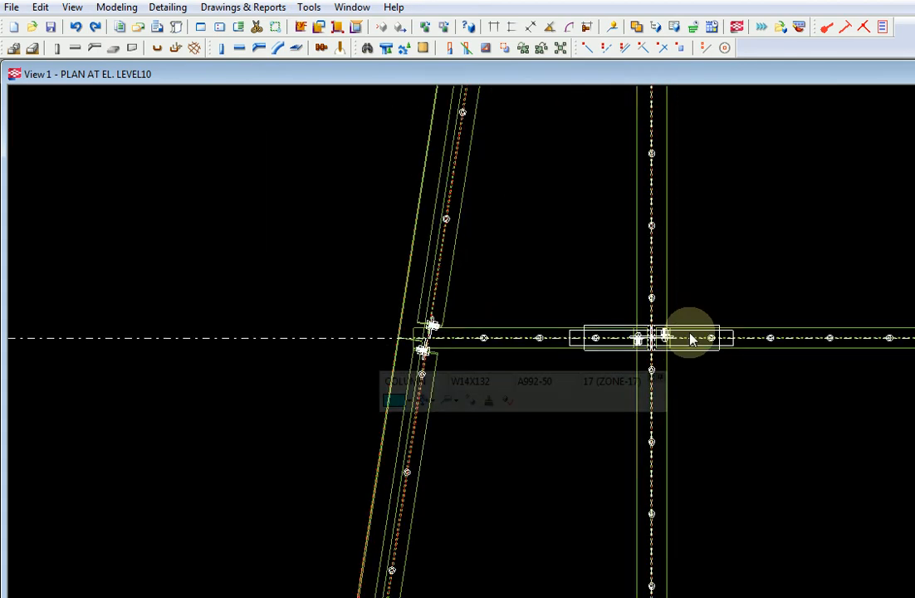
Check the connection codes in the end conditions of the horizontal beam east of the plated junction, and close its properties
scroll(690, 337, "up", 4)
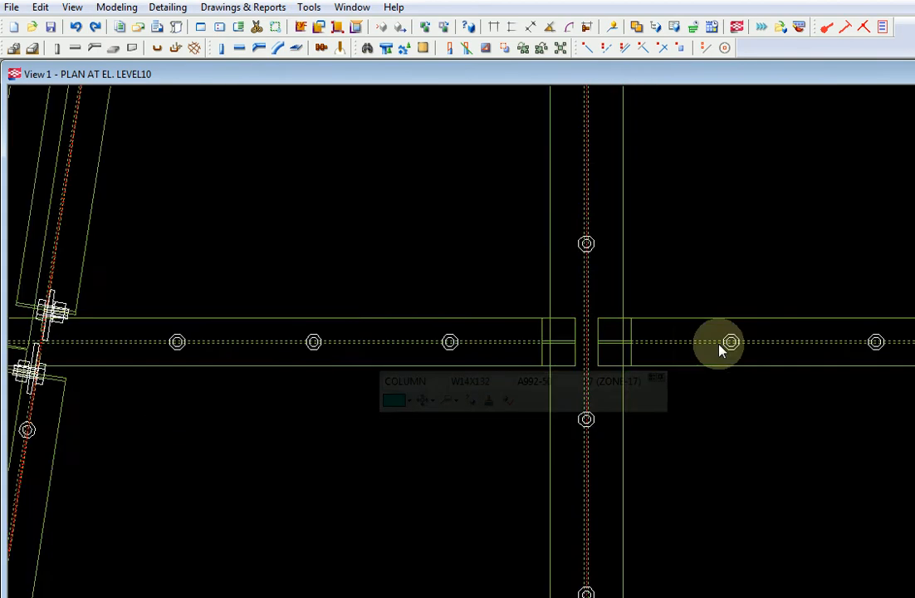
double_click(795, 372)
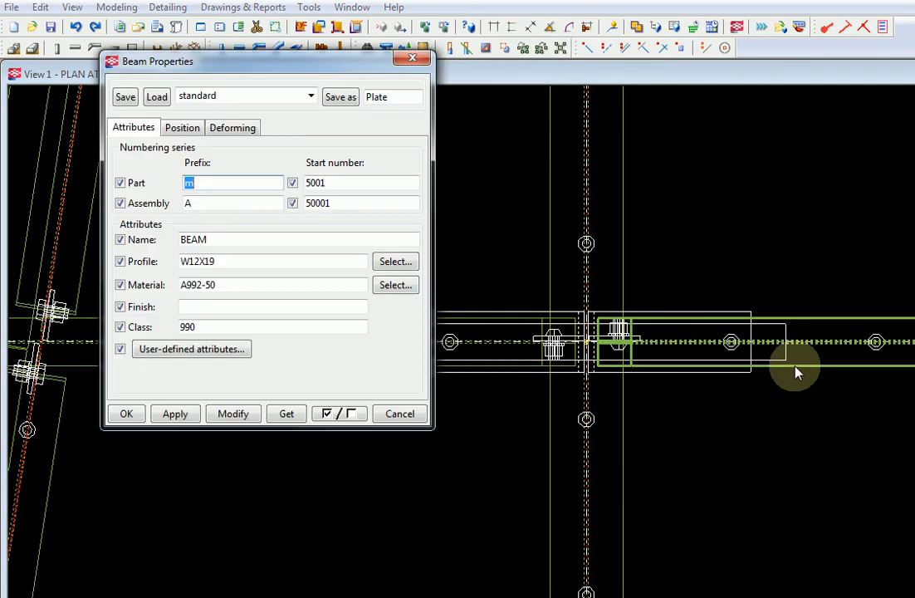
left_click(223, 345)
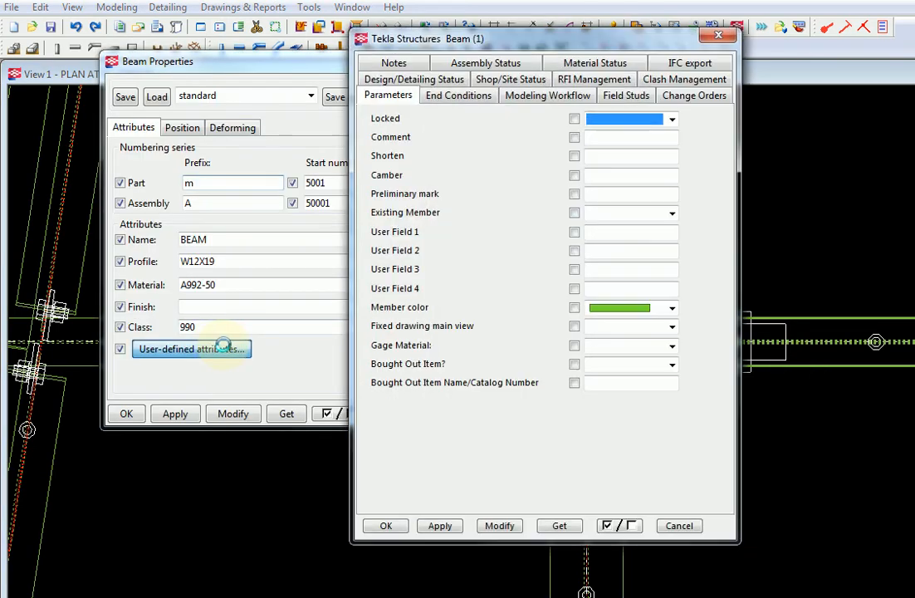
left_click(462, 96)
double_click(553, 321)
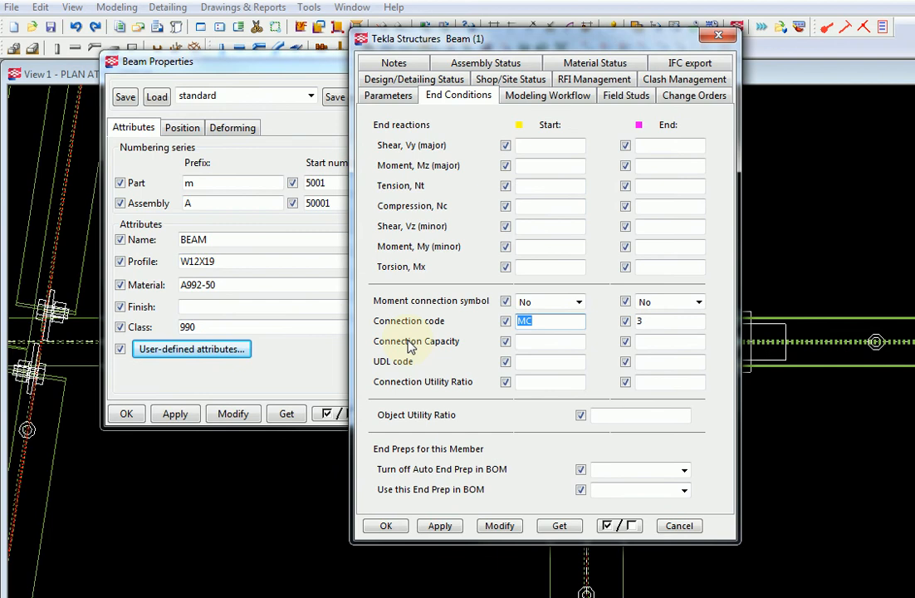
left_click(679, 525)
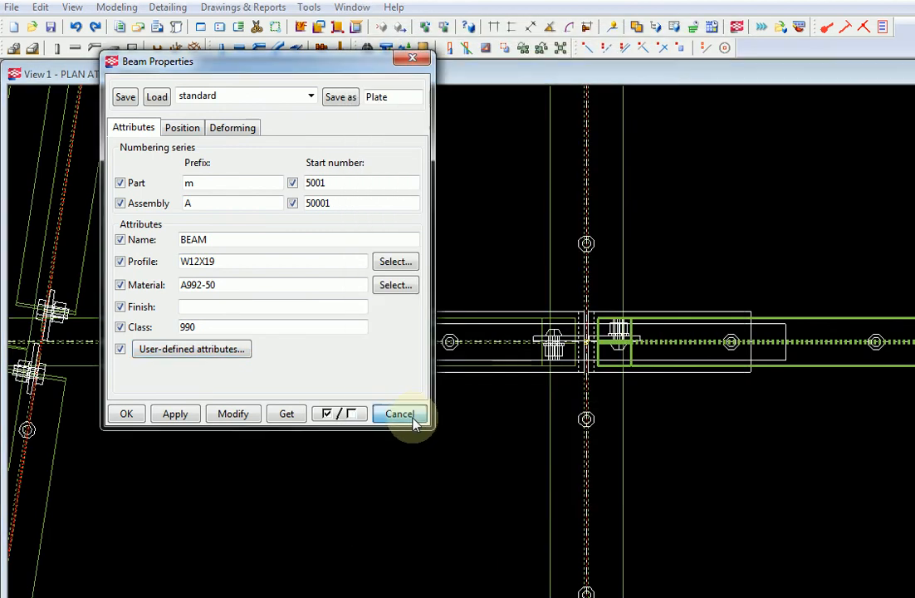
left_click(401, 357)
middle_click_drag(469, 443, 358, 418)
scroll(399, 427, "down", 5)
middle_click_drag(631, 481, 489, 359)
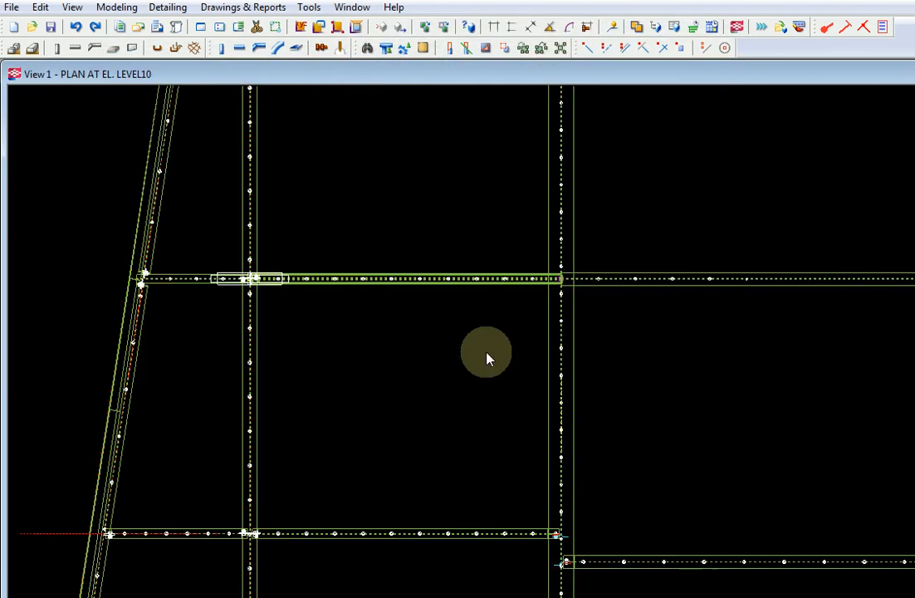
Check the connection codes in the end conditions of the vertical W30X116 beam above the column, and close its user-defined attributes
scroll(618, 586, "up", 3)
mouse_move(619, 587)
middle_mouse_down()
mouse_move(591, 333)
mouse_move(590, 16)
middle_mouse_up()
middle_click_drag(570, 476, 569, 392)
middle_click_drag(565, 541, 573, 374)
scroll(570, 376, "up", 1)
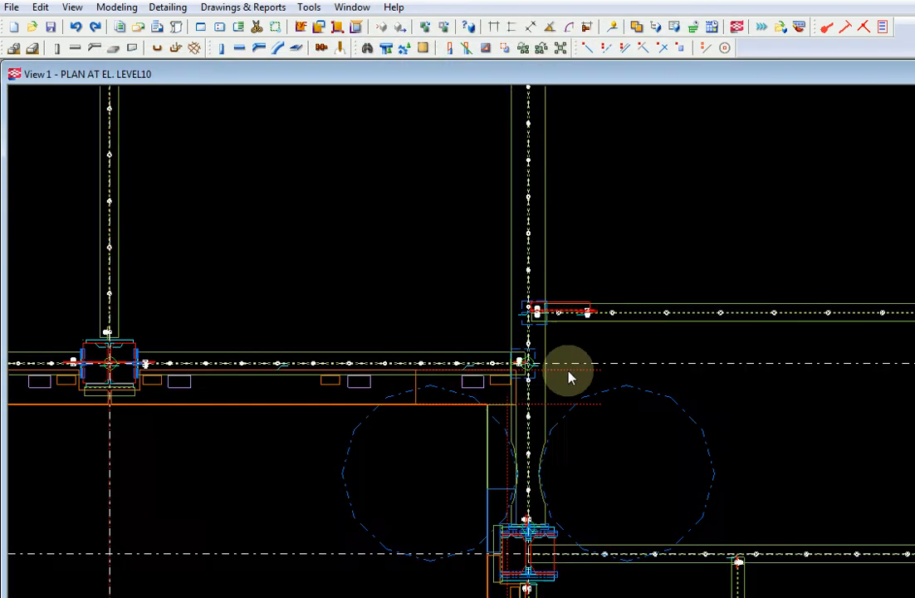
scroll(556, 406, "up", 4)
left_click(541, 385)
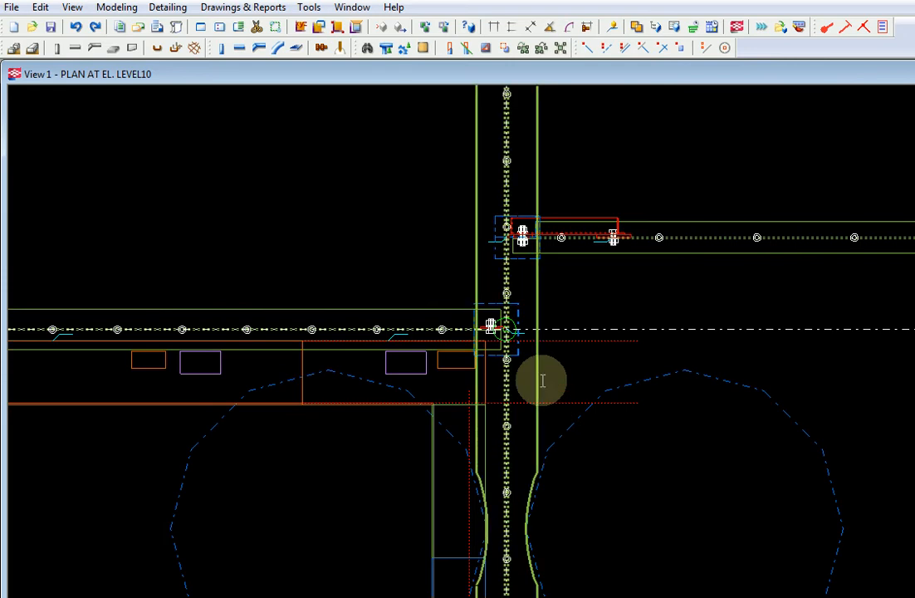
double_click(538, 309)
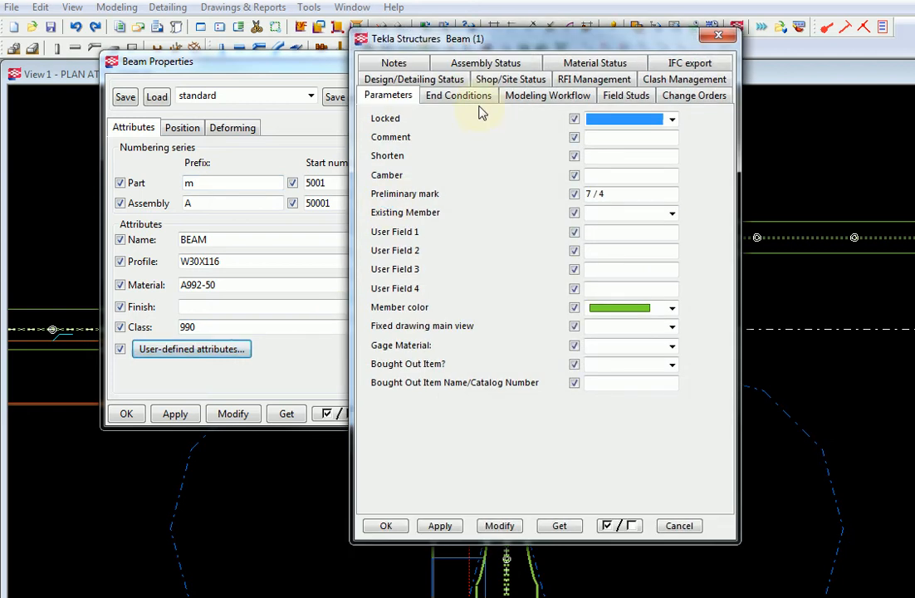
left_click(462, 96)
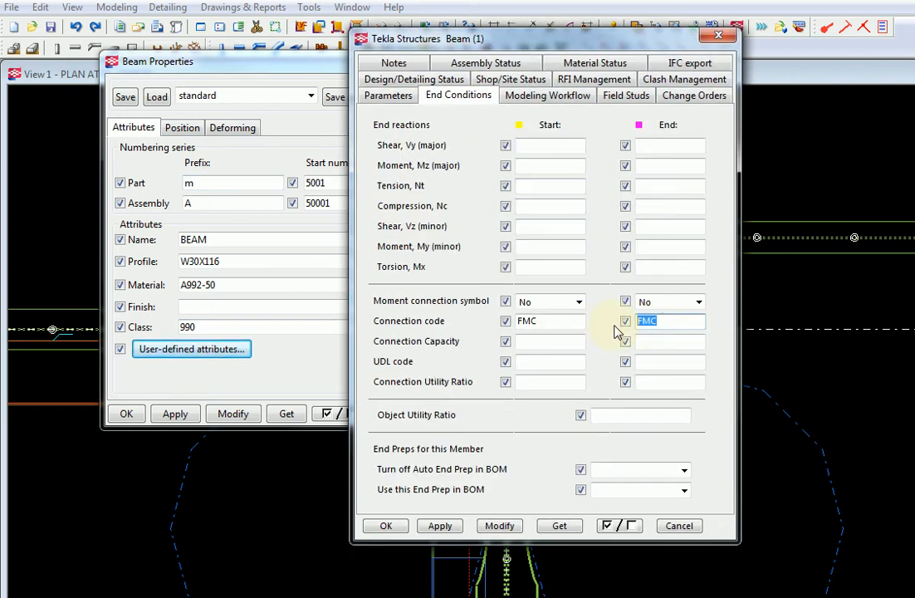
left_click(679, 525)
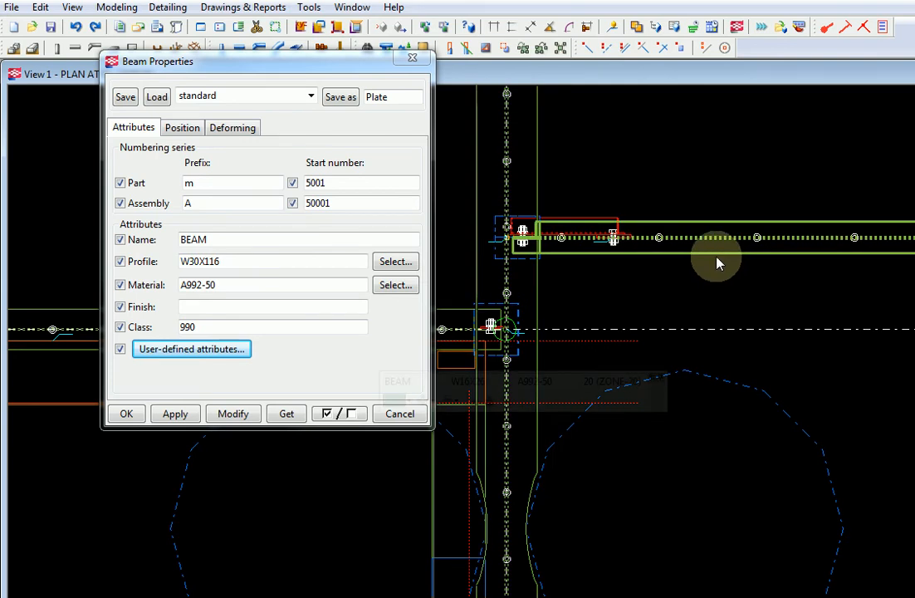
Check the connection codes in the end conditions of the horizontal W16X26 beam east of the vertical beam, and close its user-defined attributes
double_click(717, 258)
left_click(247, 347)
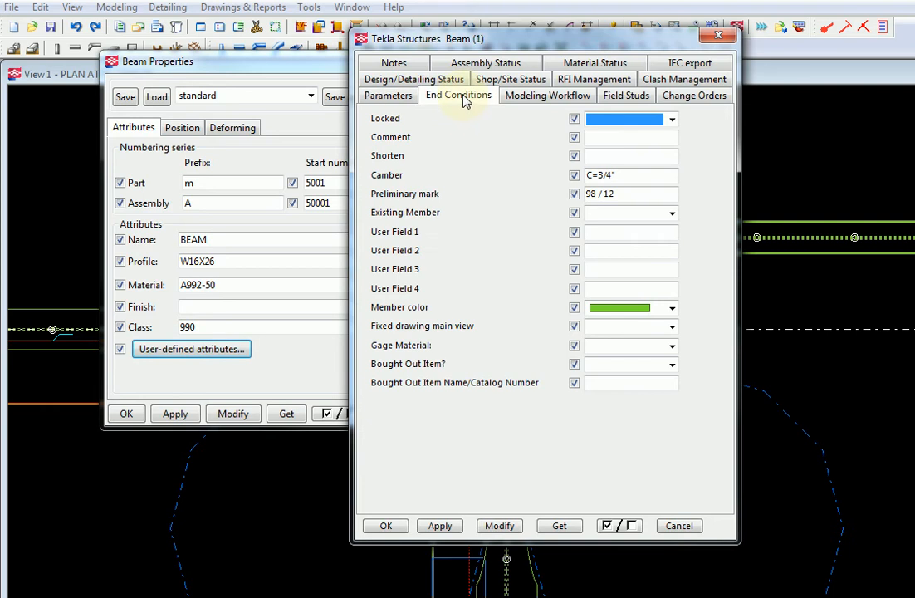
left_click(458, 95)
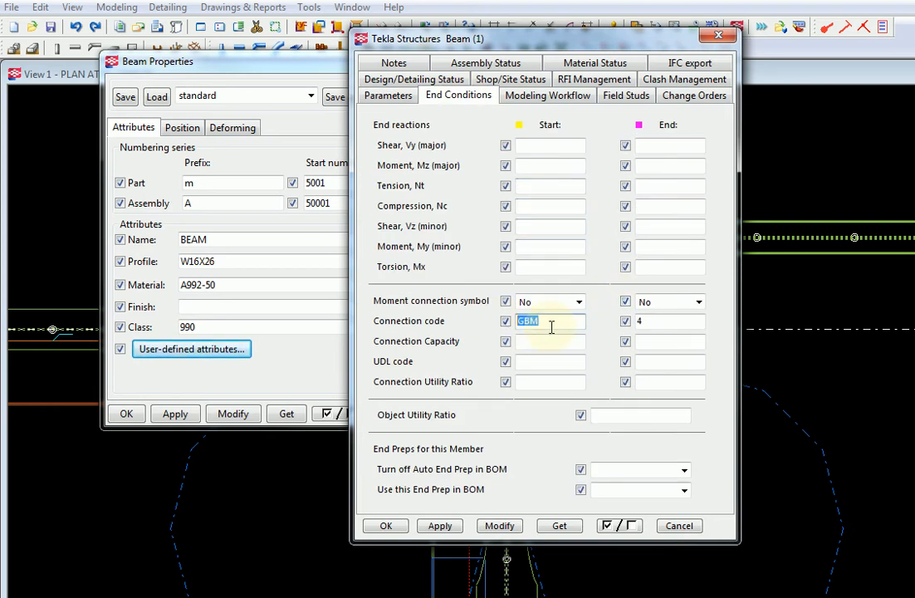
left_click(680, 526)
Delete the bolted connection joining the horizontal beam's east end to the embed plate at the wall corner
scroll(623, 432, "down", 3)
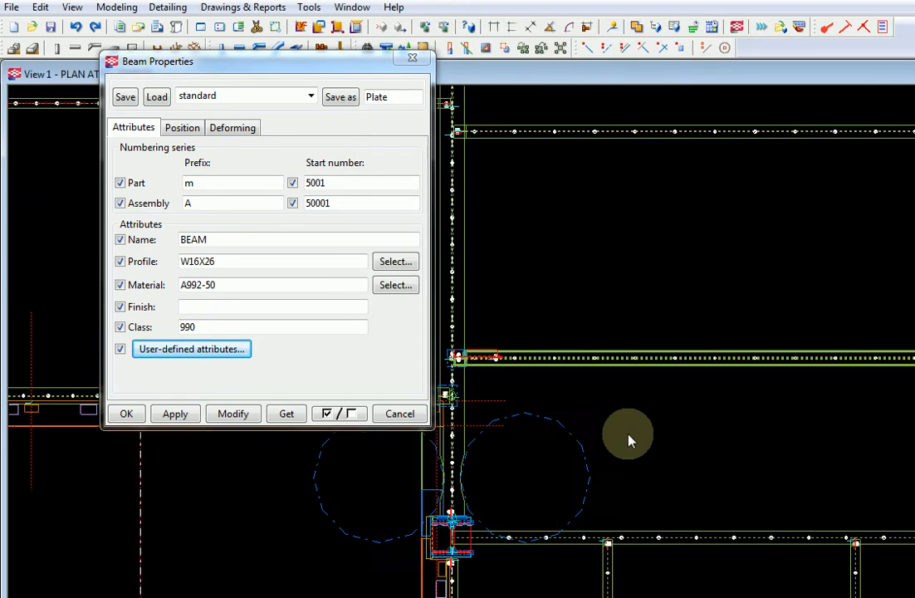
scroll(629, 441, "down", 2)
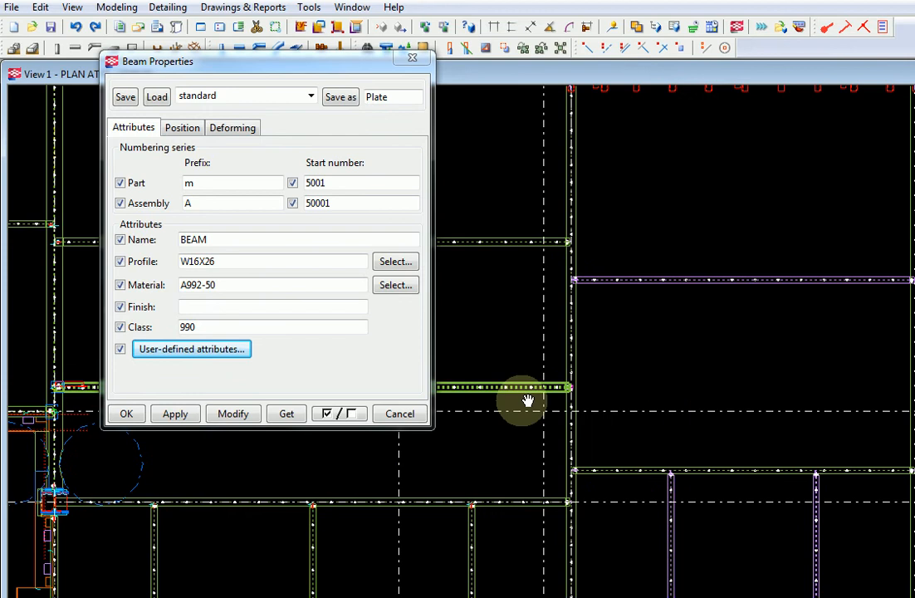
middle_click_drag(527, 401, 449, 399)
scroll(463, 410, "down", 1)
middle_click_drag(642, 378, 611, 544)
middle_click_drag(554, 352, 828, 484)
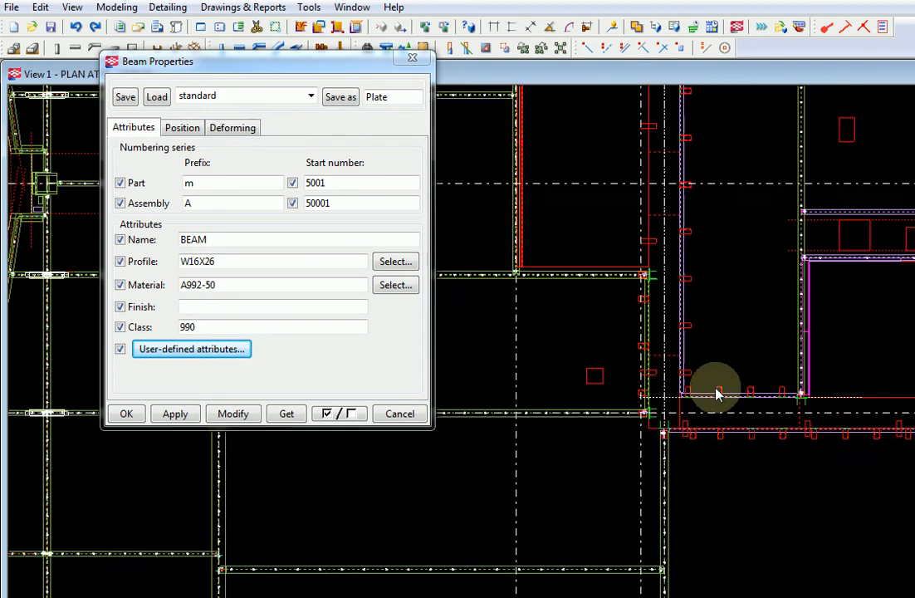
scroll(675, 423, "up", 6)
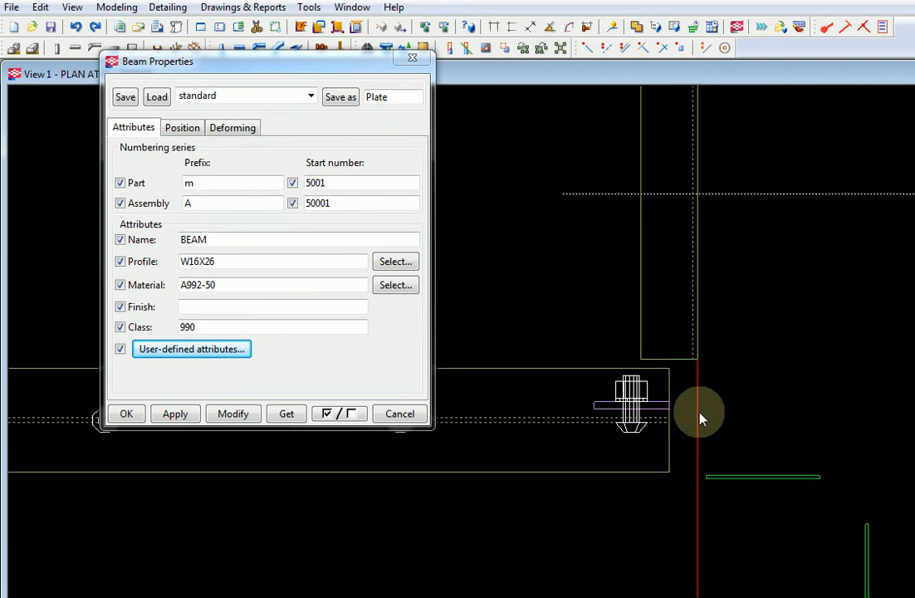
scroll(635, 414, "up", 2)
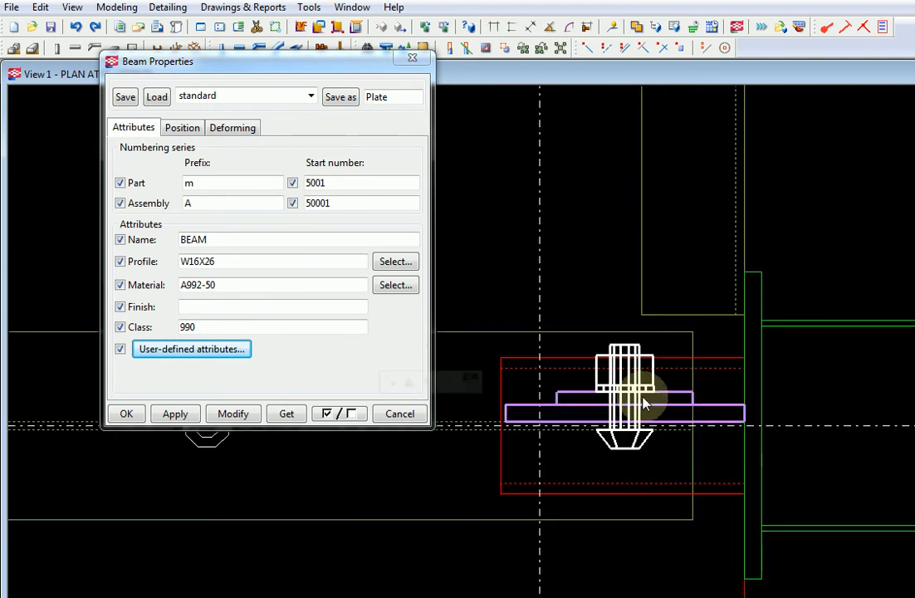
key("Delete")
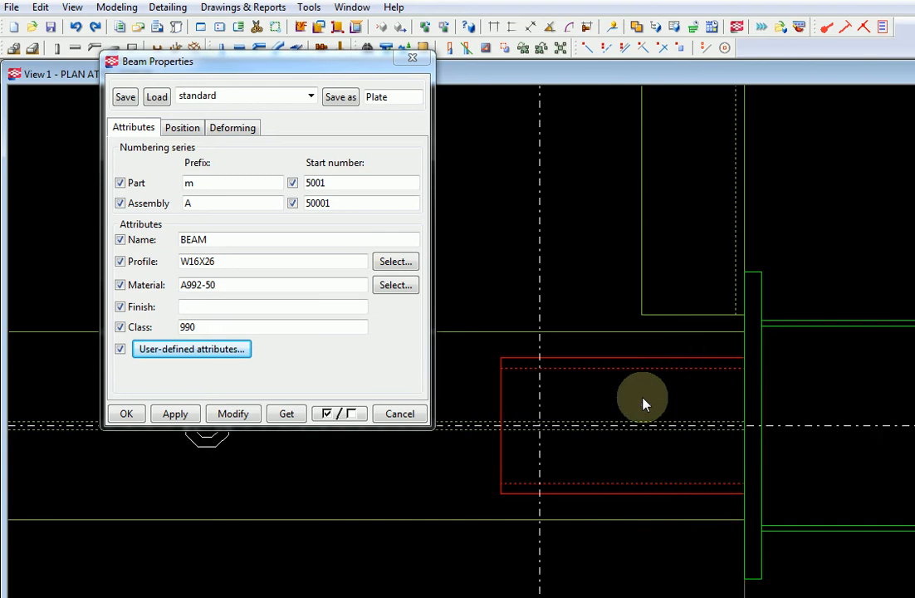
Recreate the bolted connection between the horizontal beam's east end and the embed plate, and end the command
scroll(643, 399, "down", 2)
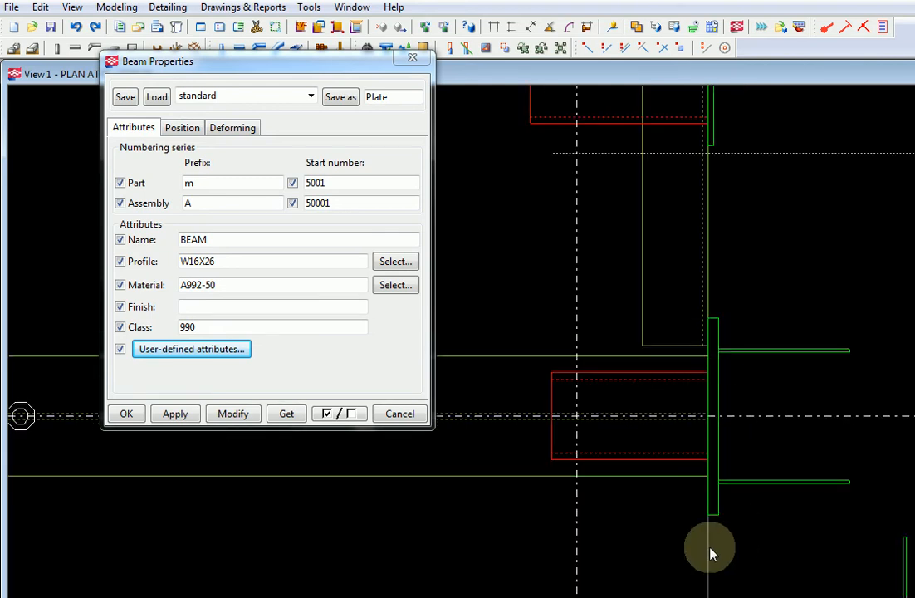
middle_click_drag(710, 554, 783, 520)
scroll(783, 527, "up", 2)
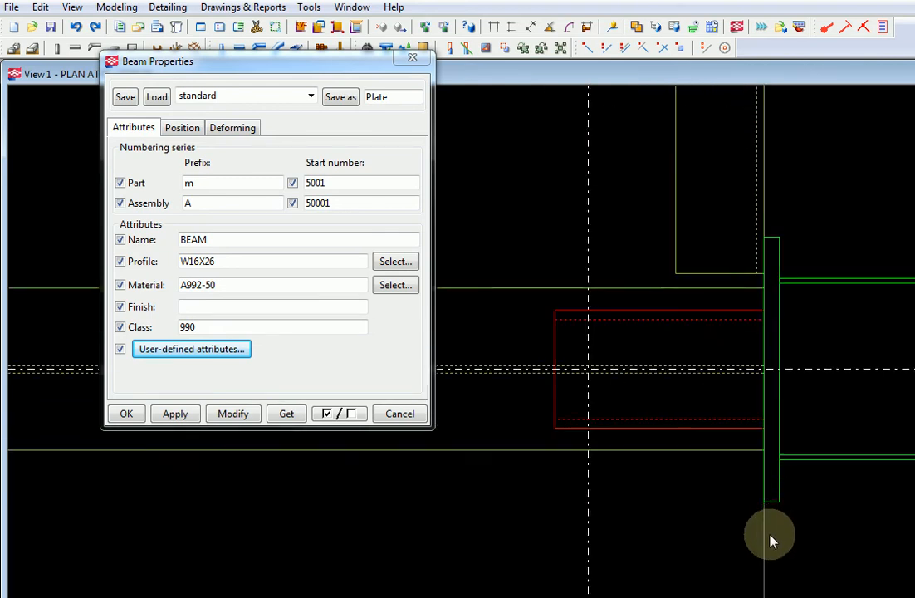
left_click(779, 510)
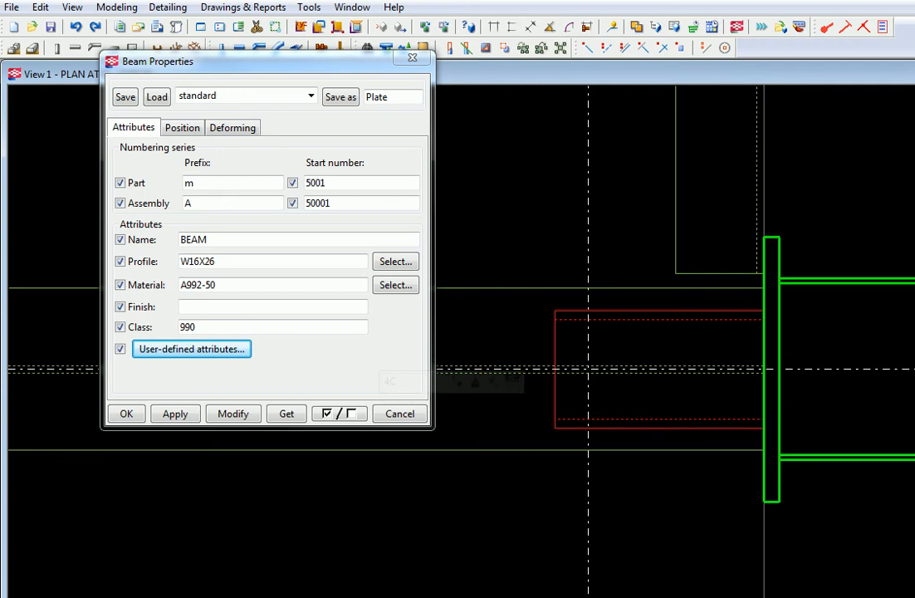
left_click(863, 28)
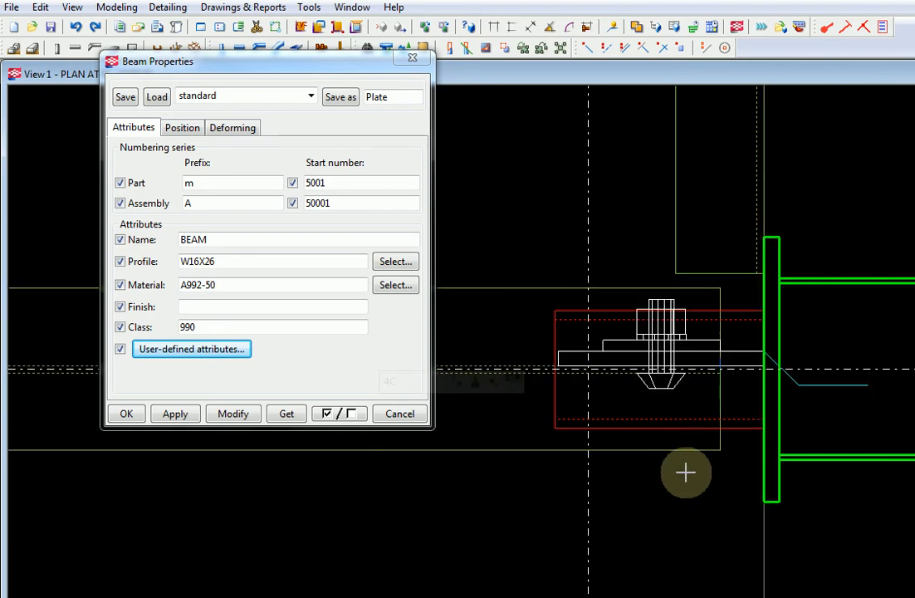
right_click(686, 474)
left_click(705, 484)
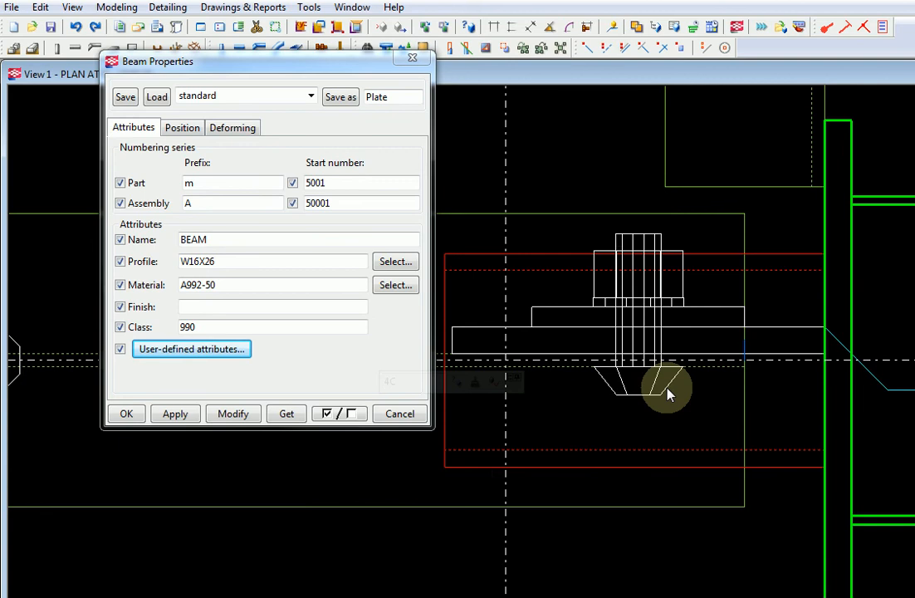
View the recreated connection's component settings up close, and close them along with the beam properties
scroll(668, 392, "up", 3)
double_click(671, 396)
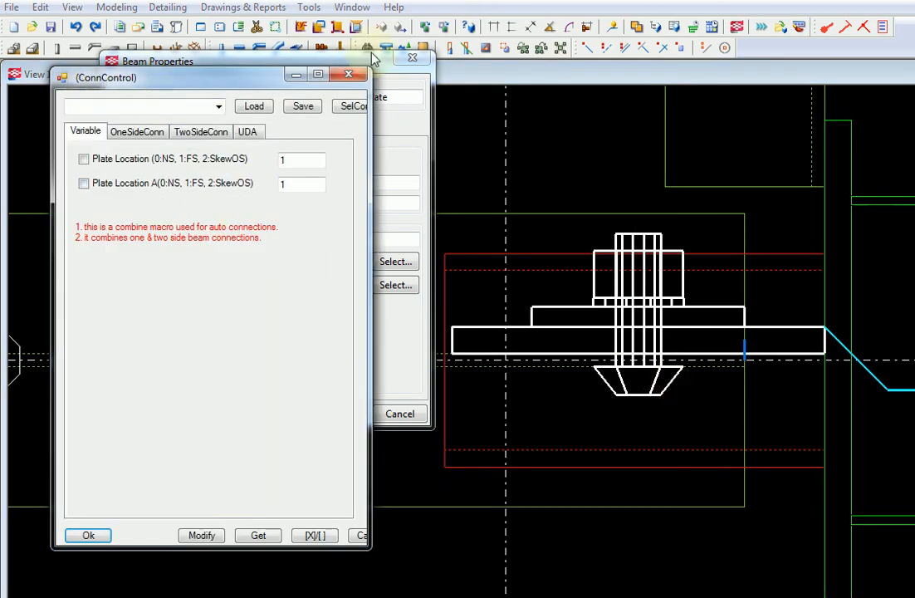
left_click(349, 74)
left_click(420, 62)
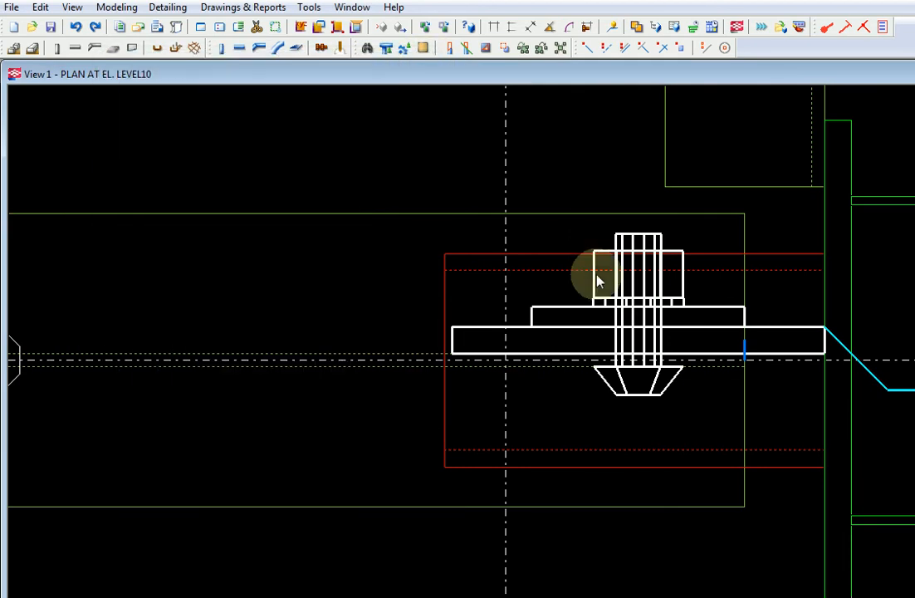
Reopen the embed-plate connection's component settings and widen the dialog to show all its controls
scroll(515, 287, "down", 4)
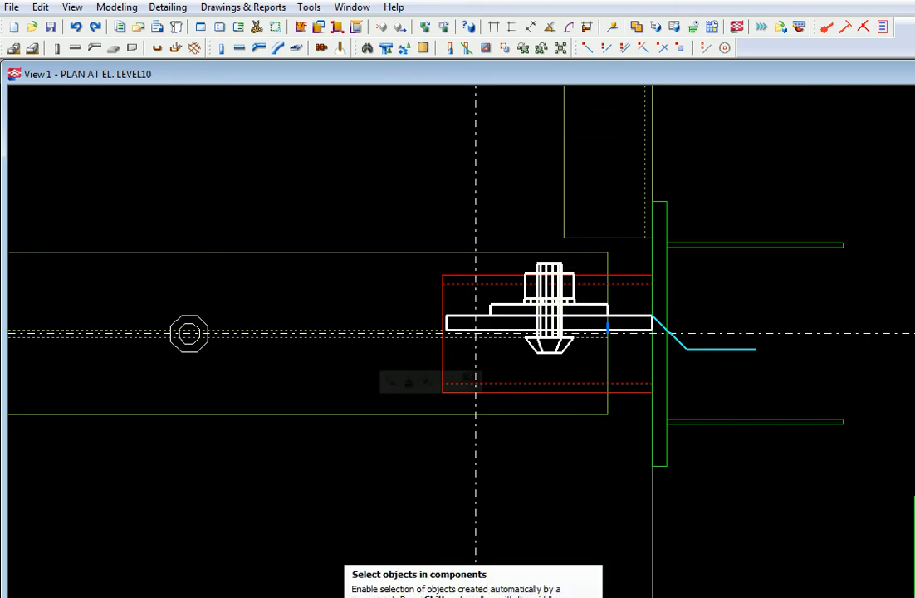
double_click(545, 361)
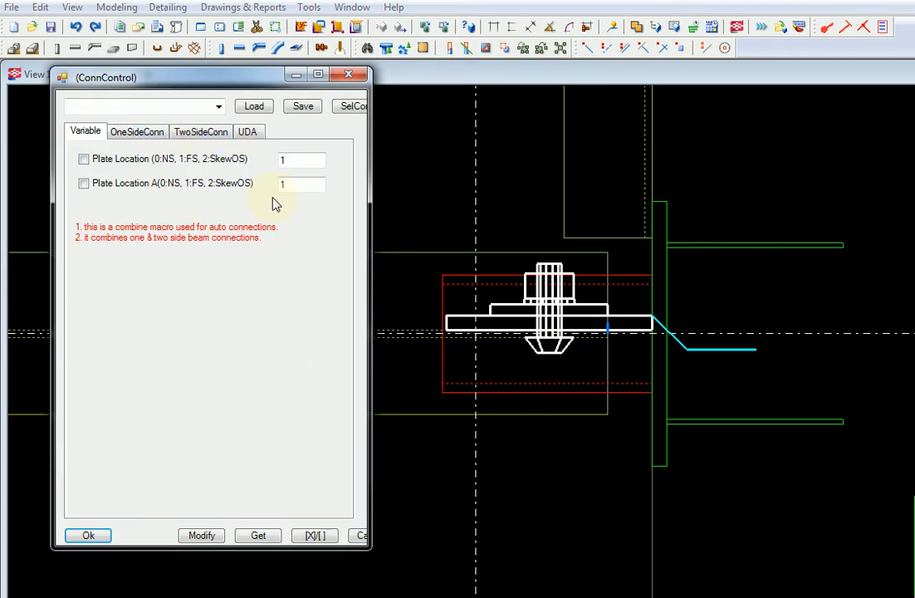
left_click_drag(370, 222, 493, 221)
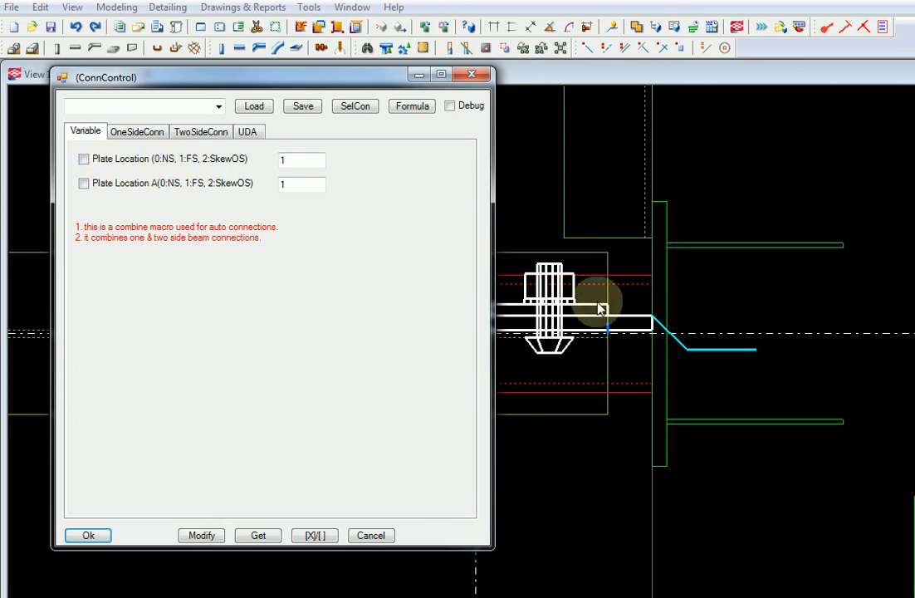
scroll(602, 309, "up", 2)
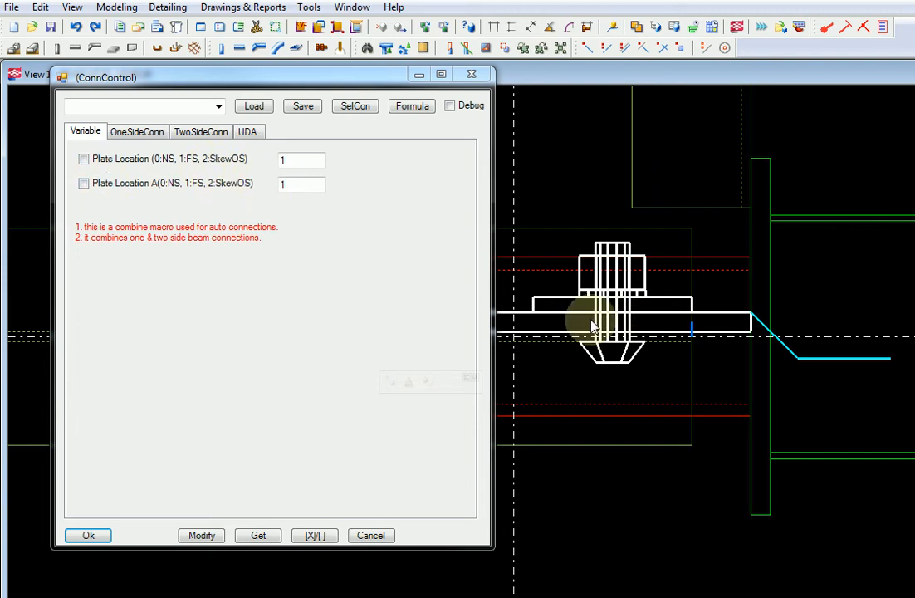
Find the column below the offset beam connections to the west in the plan, and highlight its connection component for comparison
scroll(648, 361, "down", 6)
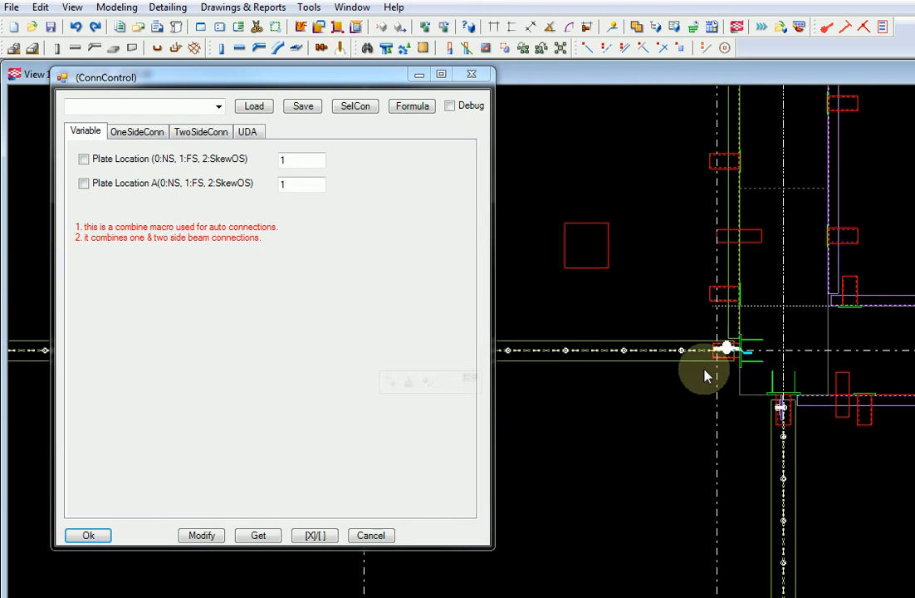
middle_click_drag(633, 376, 807, 336)
scroll(807, 337, "down", 4)
middle_click_drag(570, 387, 895, 358)
scroll(894, 358, "down", 1)
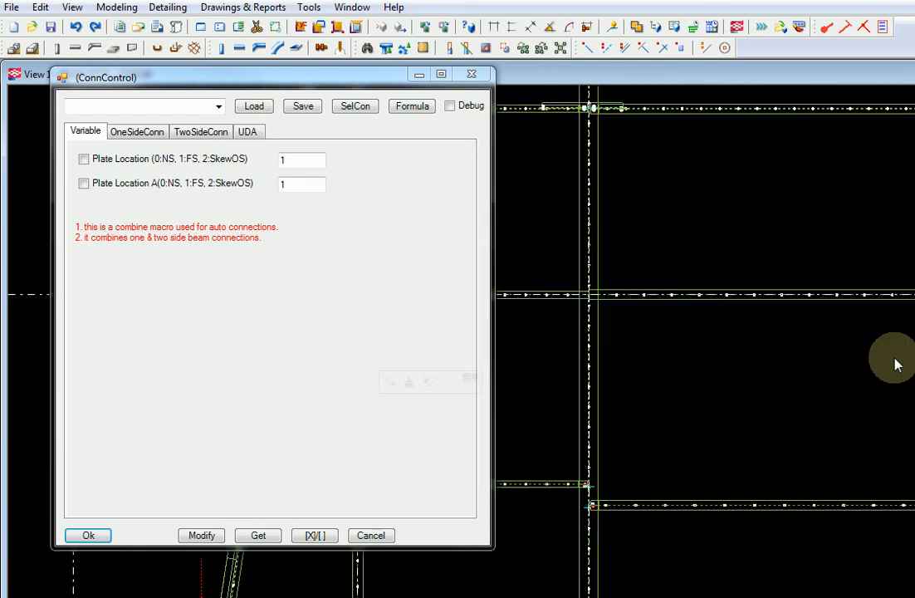
middle_click_drag(717, 392, 750, 240)
scroll(749, 240, "up", 1)
middle_click_drag(625, 597, 652, 555)
scroll(652, 555, "up", 1)
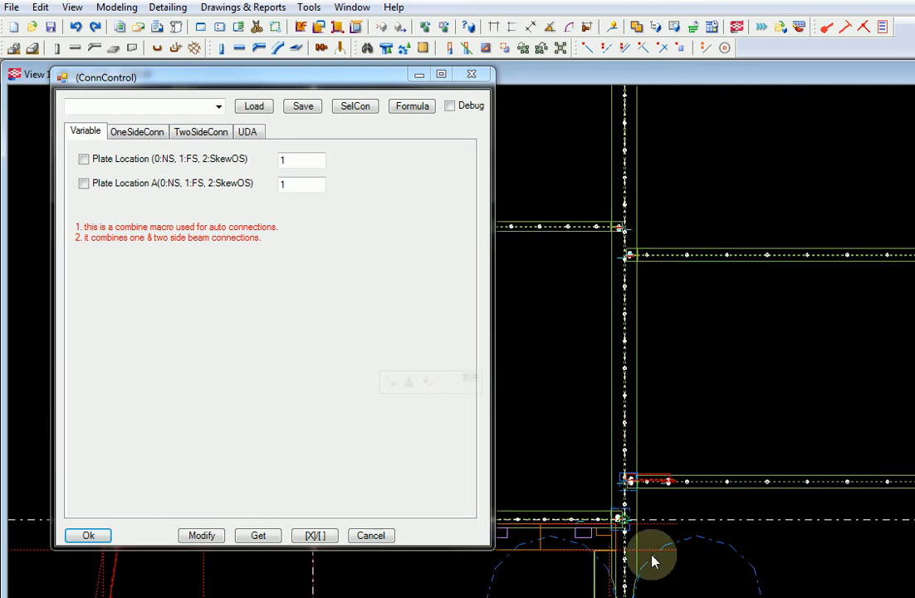
scroll(637, 593, "up", 2)
middle_click_drag(638, 593, 697, 405)
scroll(697, 405, "up", 1)
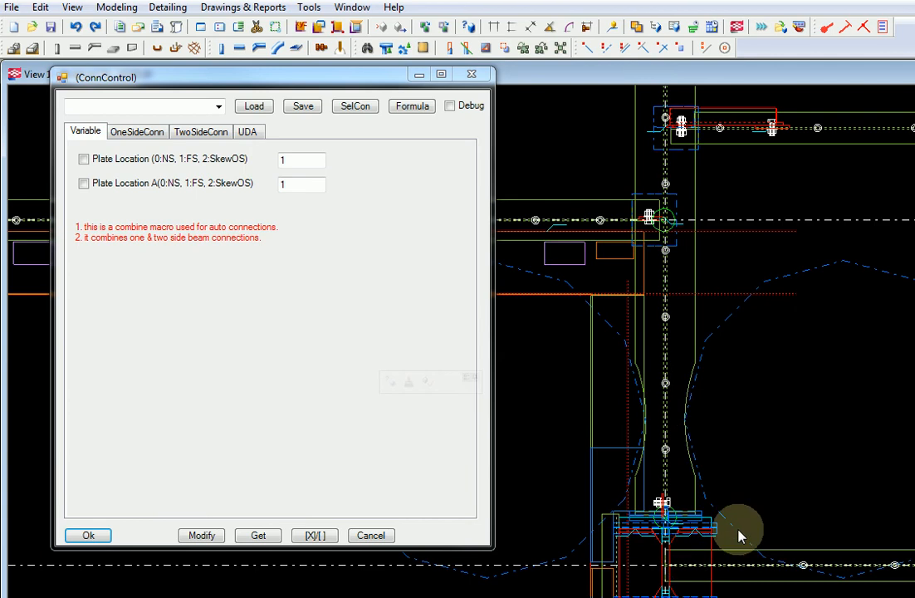
left_click(635, 511)
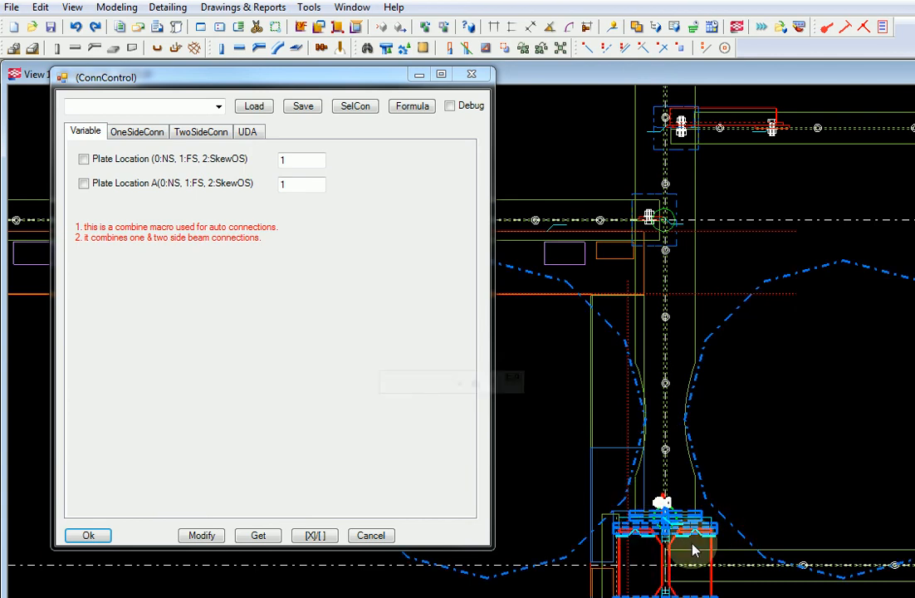
scroll(693, 549, "down", 1)
middle_click_drag(715, 496, 730, 453)
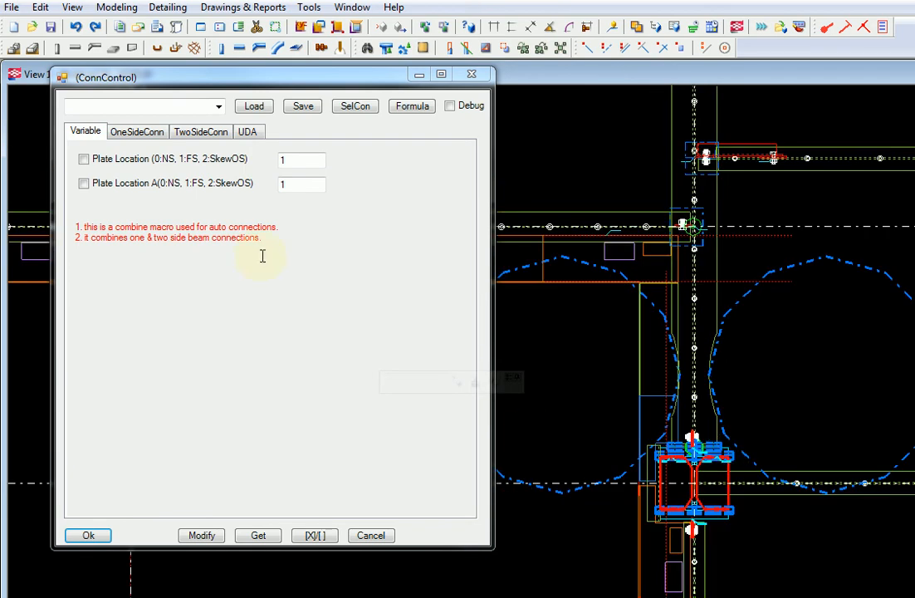
Review the one-sided connection, two-sided connection and UDA settings of the combined connection component
left_click(145, 131)
left_click(220, 132)
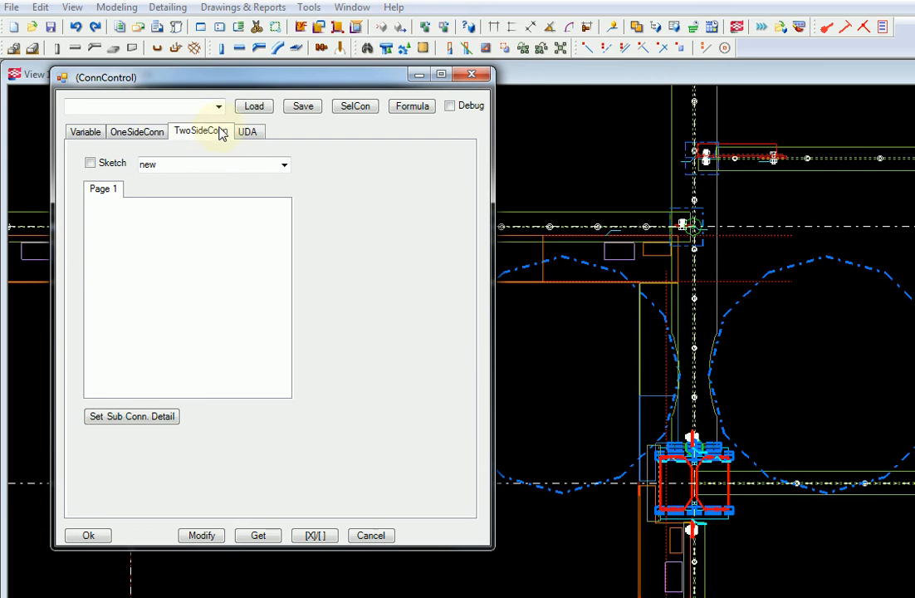
left_click(249, 132)
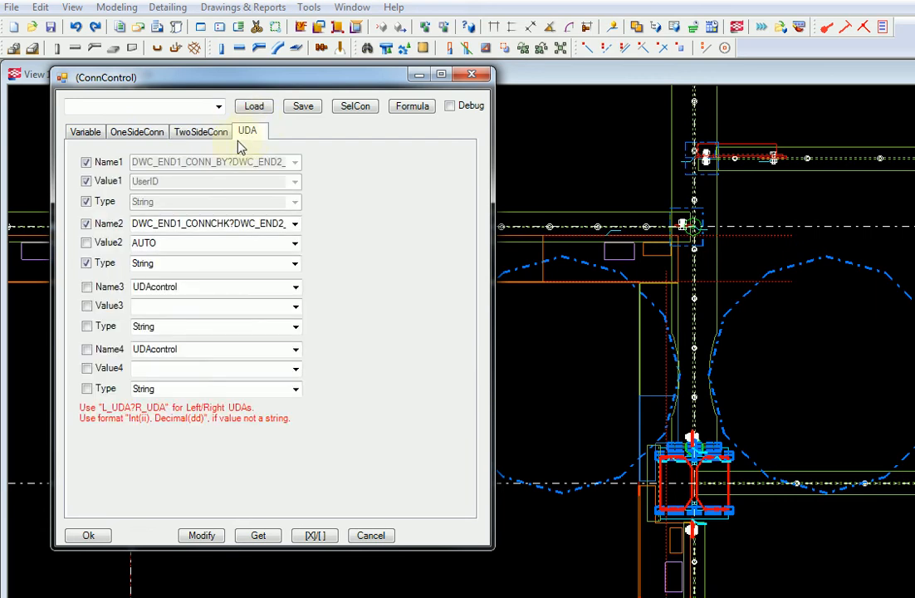
left_click(146, 136)
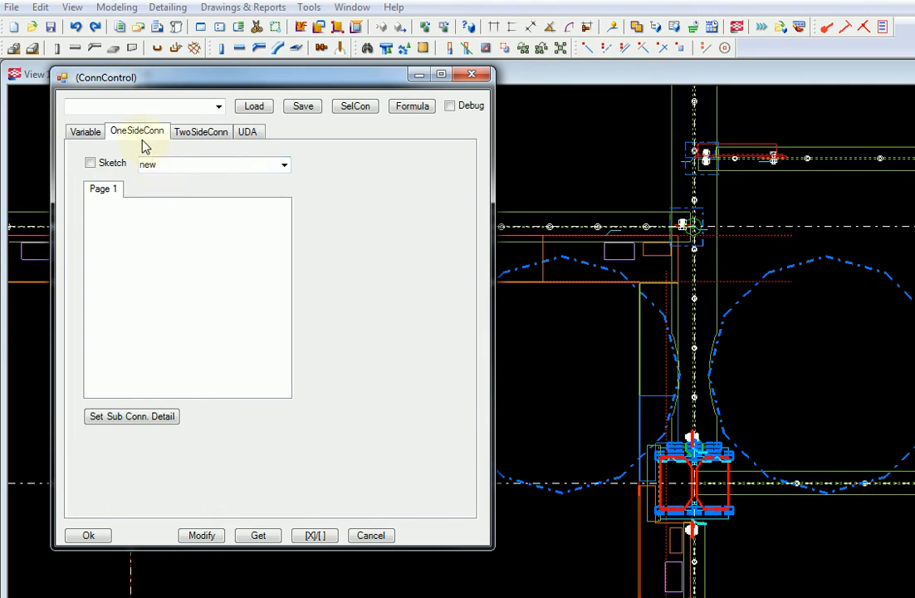
left_click(201, 137)
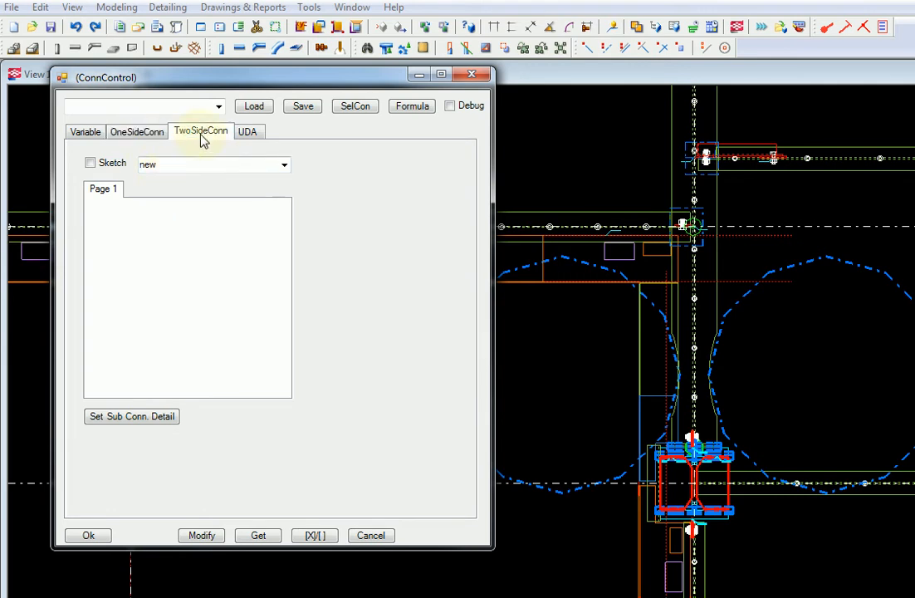
left_click(132, 134)
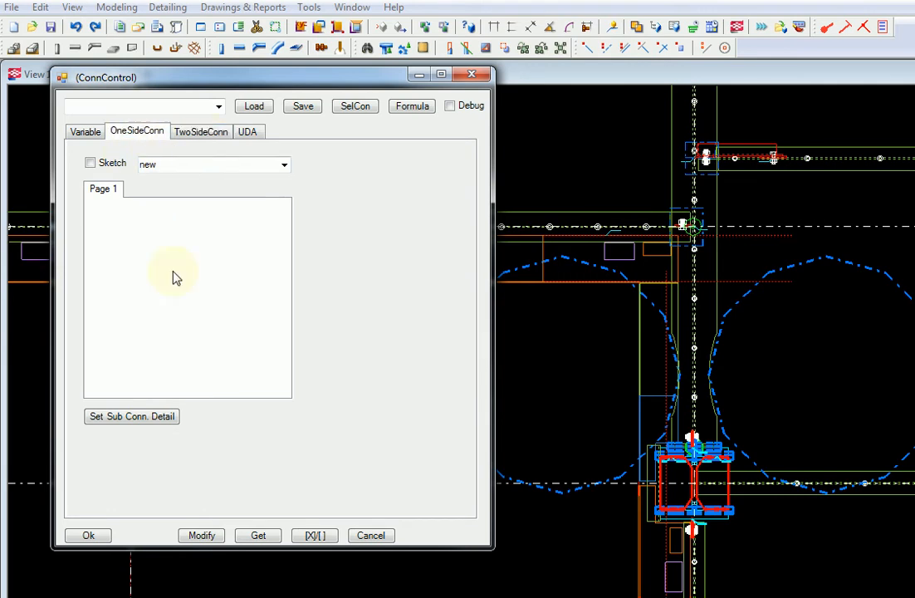
Open the sub-connection detail of the one-sided connection and widen its dialog to show all the sub-connection pages
left_click(149, 419)
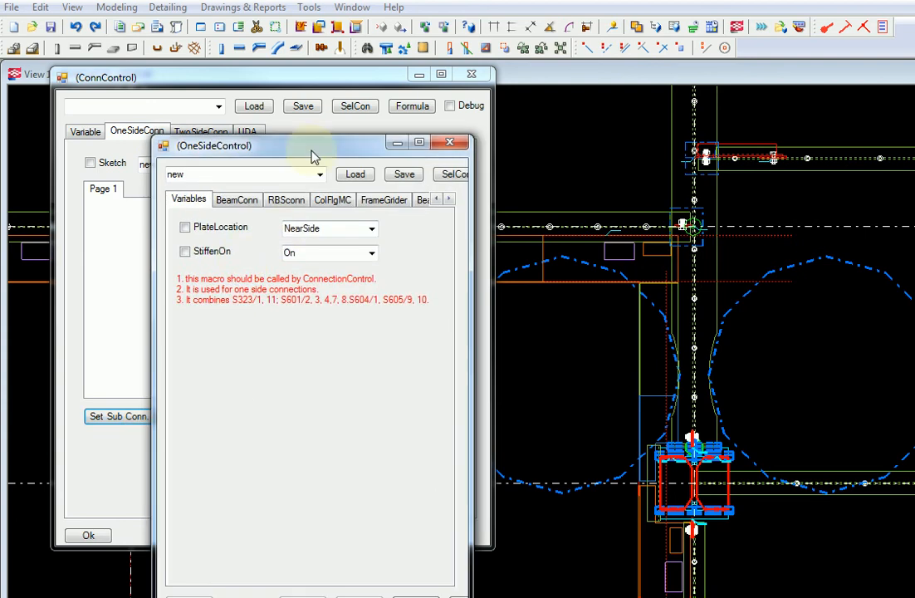
left_click_drag(312, 154, 356, 73)
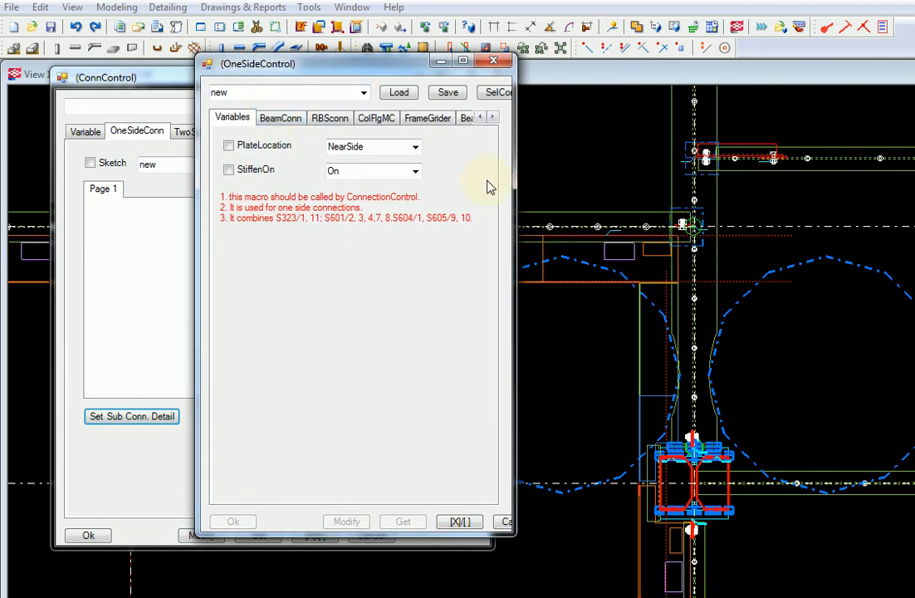
left_click_drag(516, 192, 699, 198)
Review the BeamConn, RBSconn, ColFlgMC and FrameGrider sub-connections, relating them to the beam and column connections in the plan
left_click(282, 120)
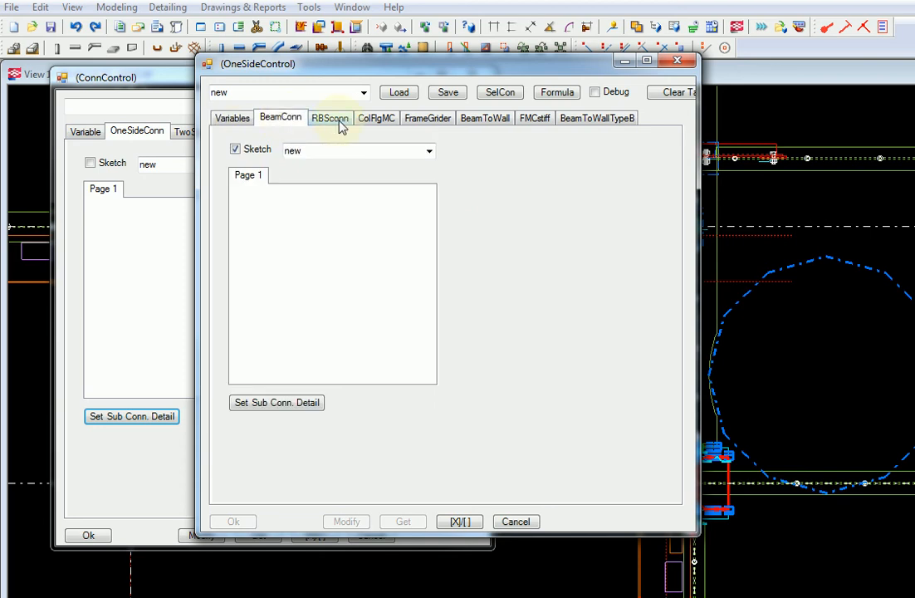
left_click(339, 122)
middle_click_drag(759, 457, 844, 366)
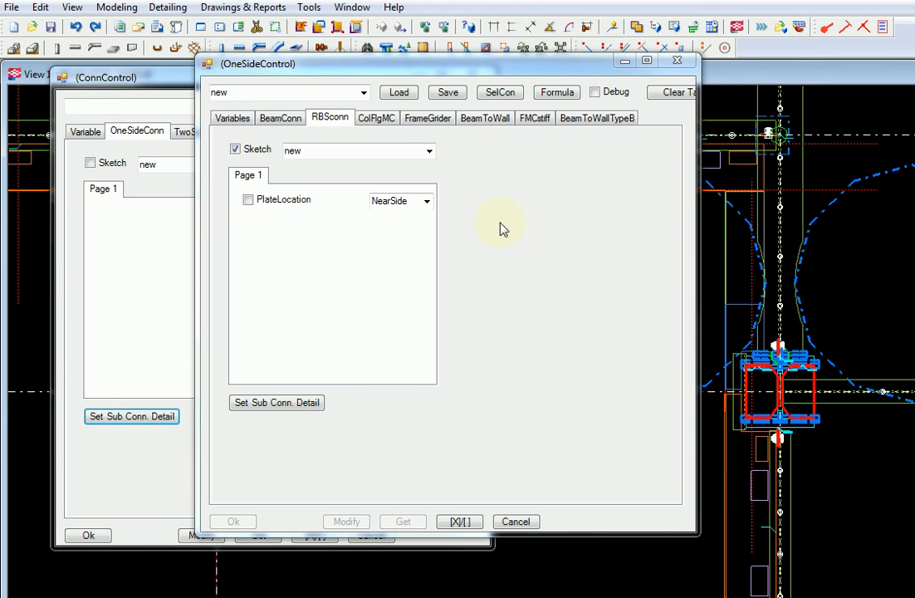
left_click(387, 122)
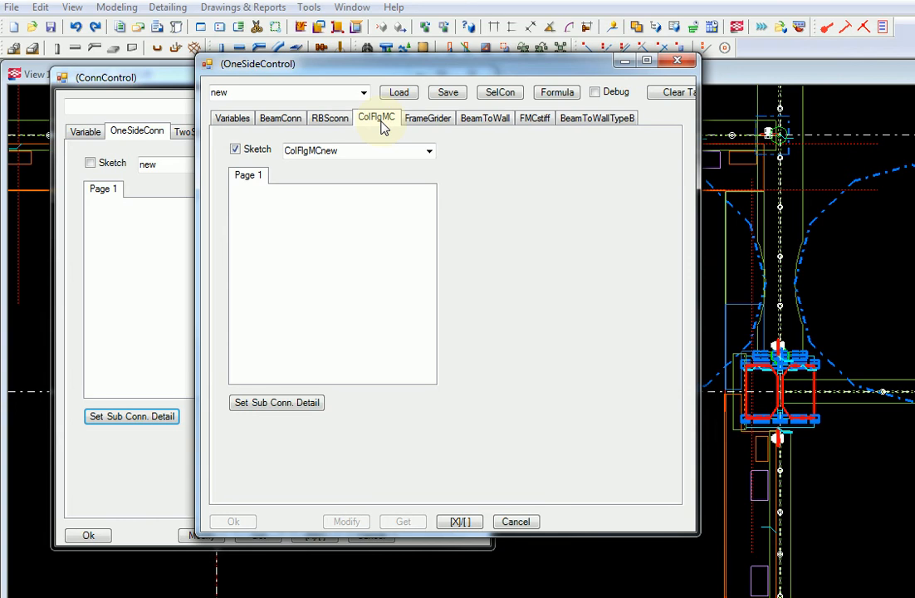
left_click(428, 122)
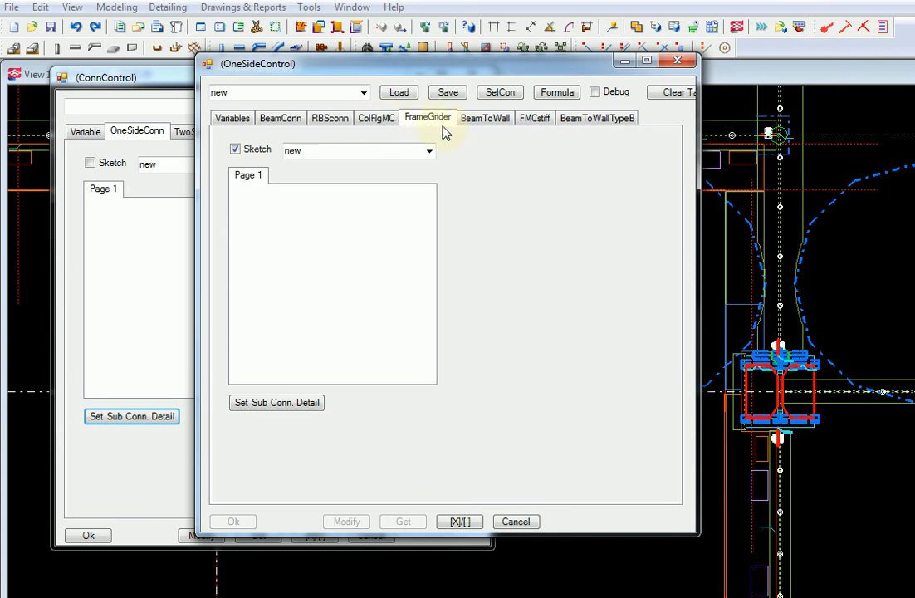
middle_click_drag(784, 162, 822, 329)
scroll(822, 329, "down", 2)
scroll(850, 261, "up", 4)
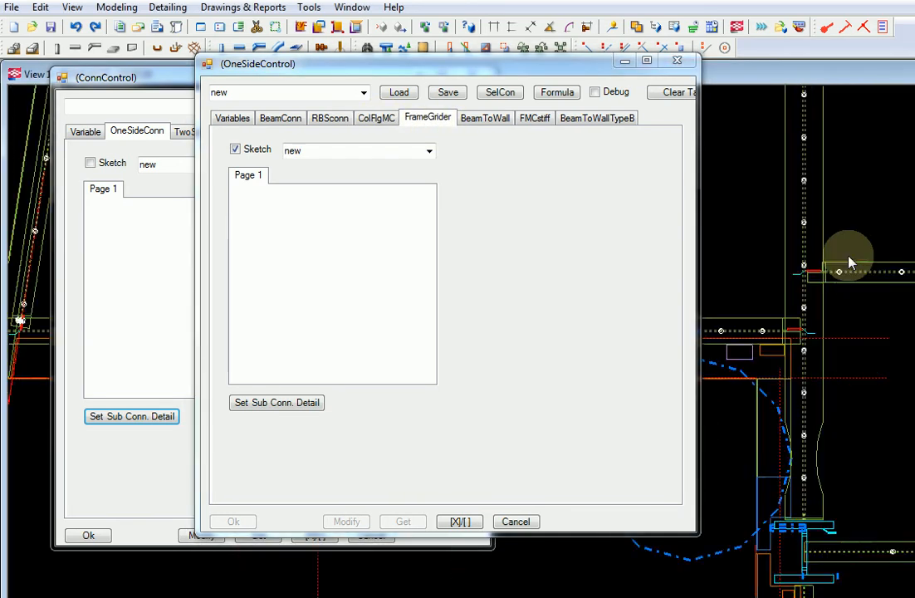
left_click(856, 269)
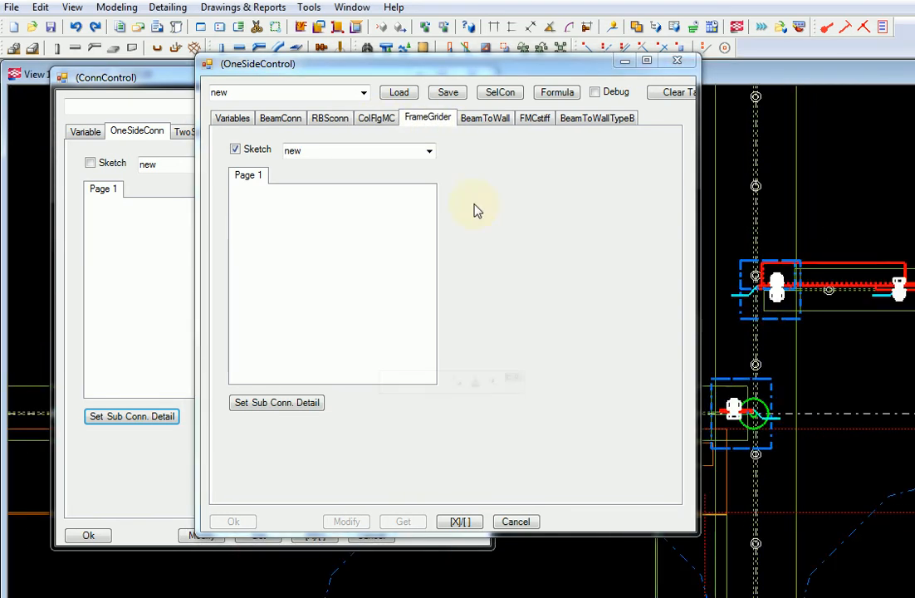
Review the BeamToWall sub-connection against the offset beam in the plan, along with the FMCstiff and BeamToWallTypeB sub-connections
left_click(480, 122)
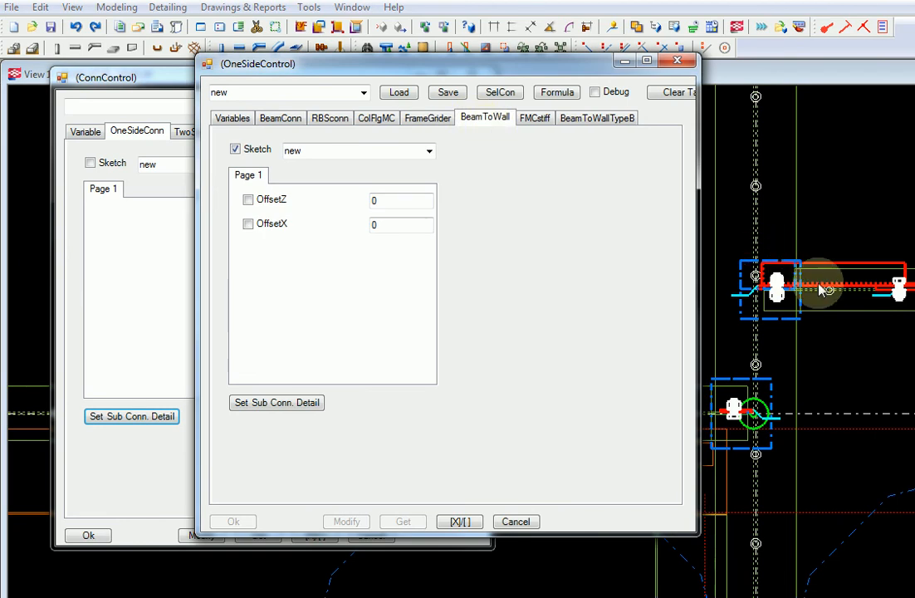
middle_click_drag(866, 305, 674, 323)
scroll(846, 311, "down", 2)
middle_click_drag(846, 310, 890, 326)
left_click_drag(889, 327, 913, 321)
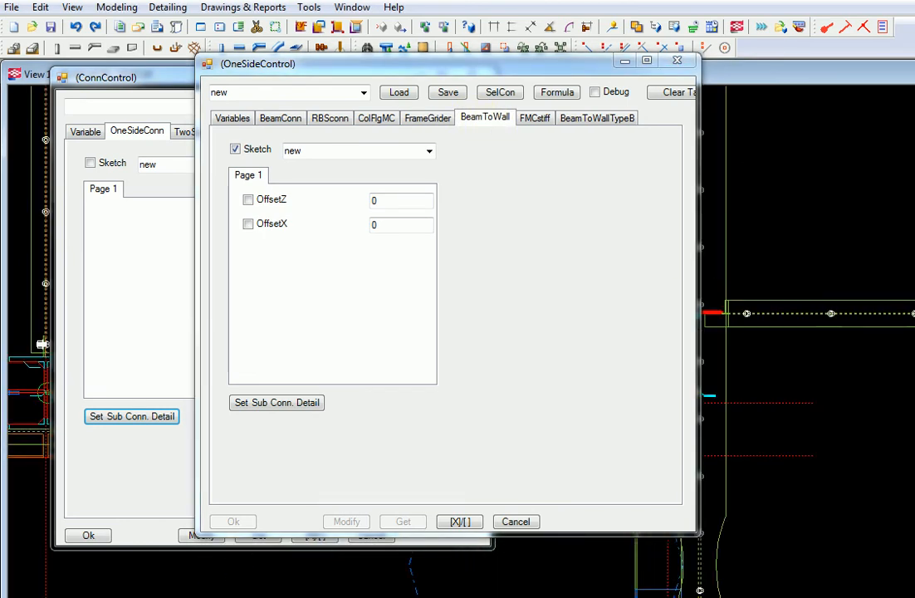
left_click(538, 120)
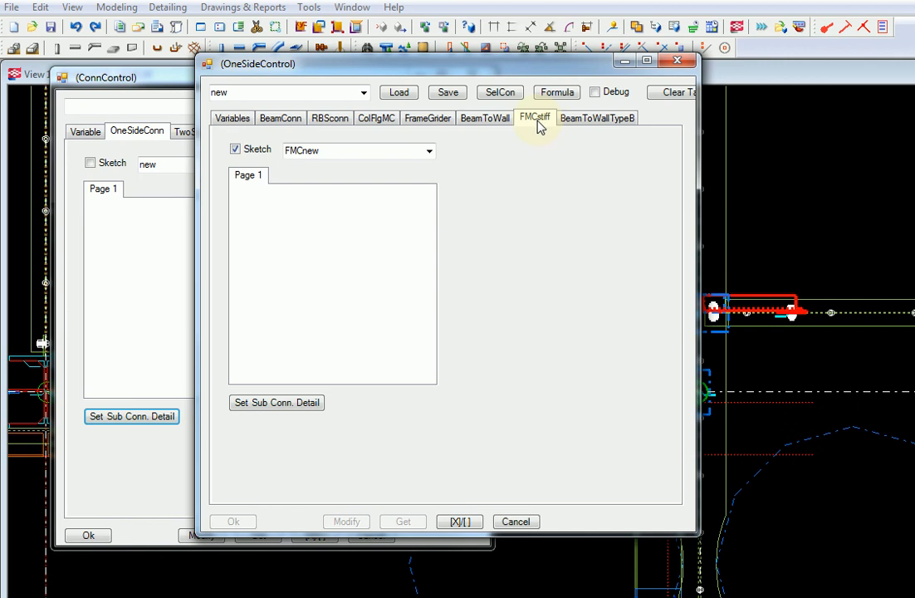
left_click(594, 120)
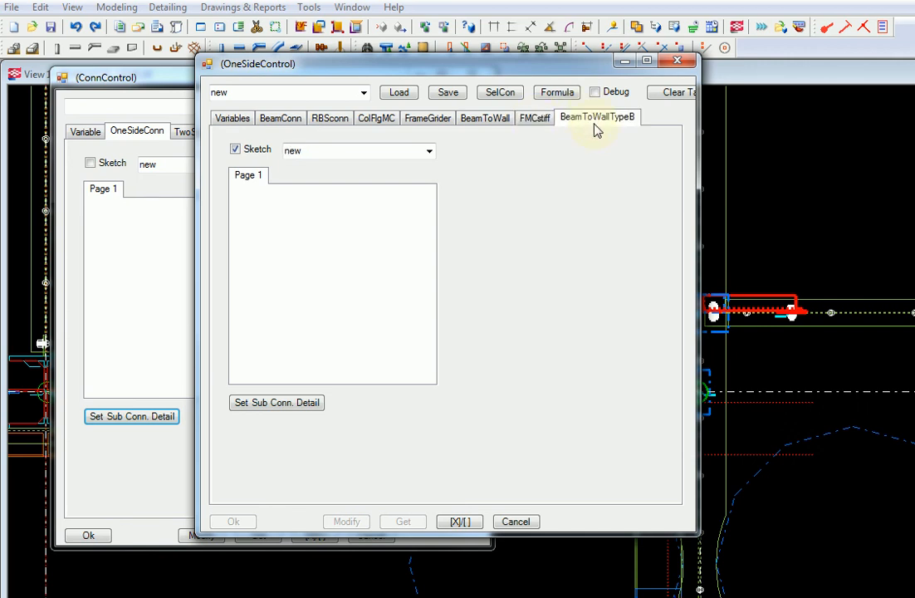
Open the sub-connection detail of RBSconn and widen the ReduceSect dialog to show all its controls
left_click(330, 121)
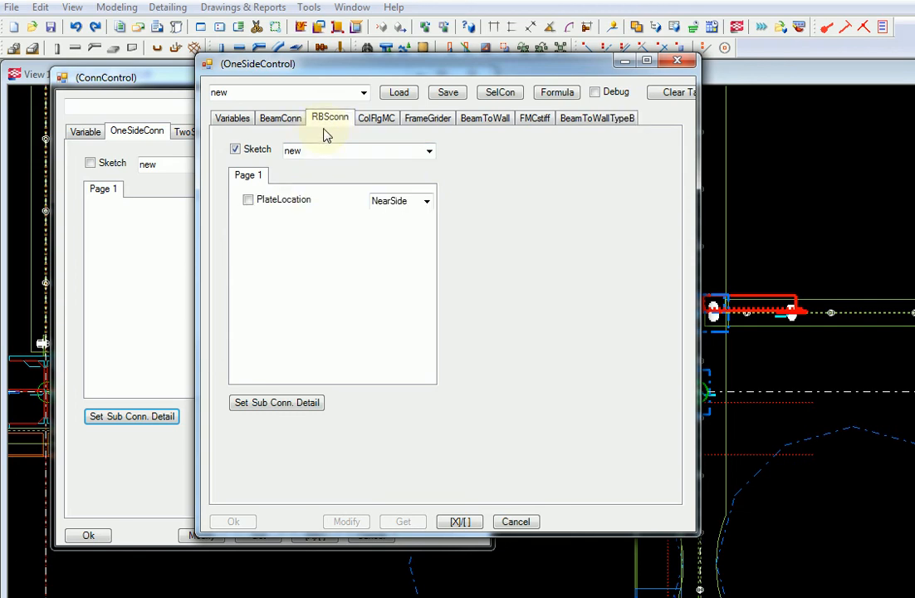
middle_click_drag(805, 346, 913, 264)
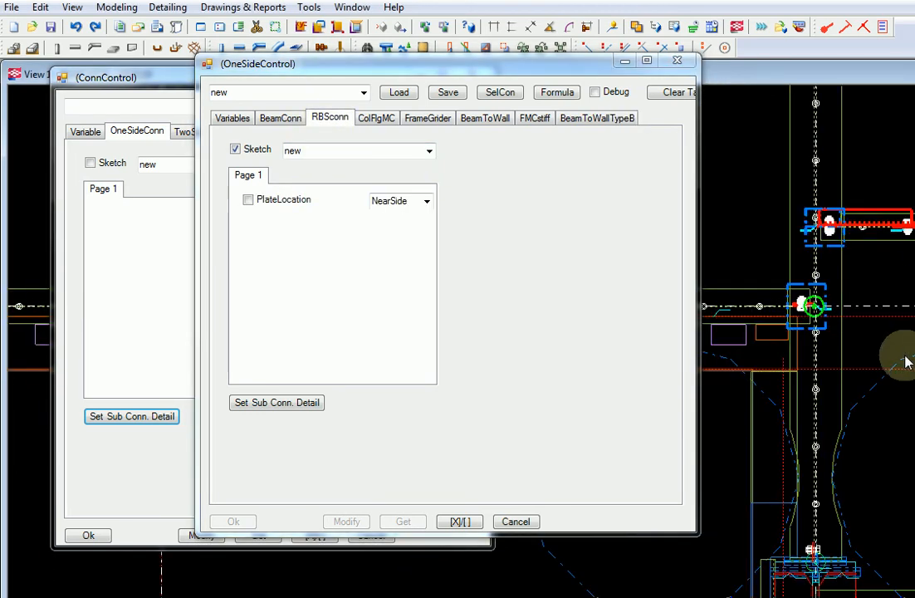
left_click(289, 406)
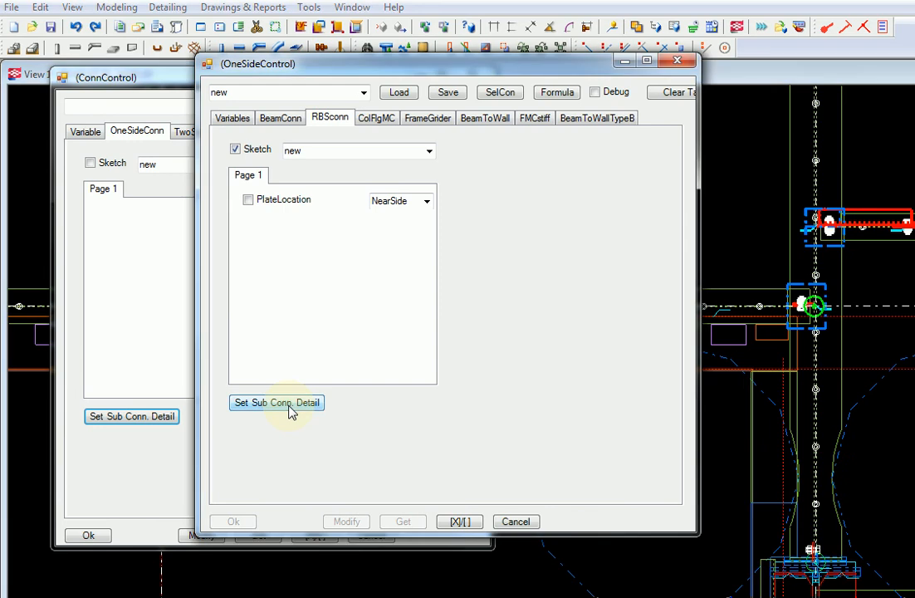
left_click_drag(332, 172, 310, 90)
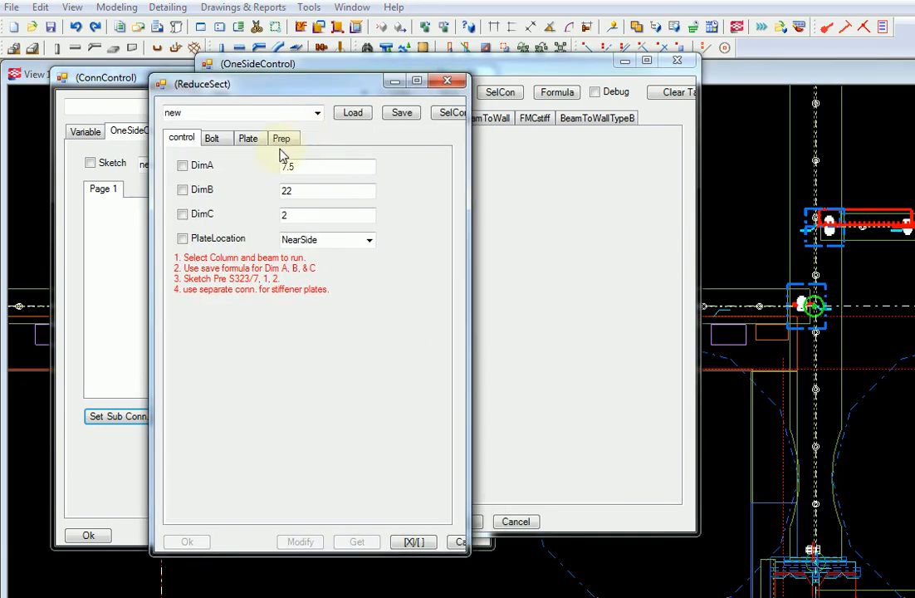
left_click_drag(468, 530, 551, 536)
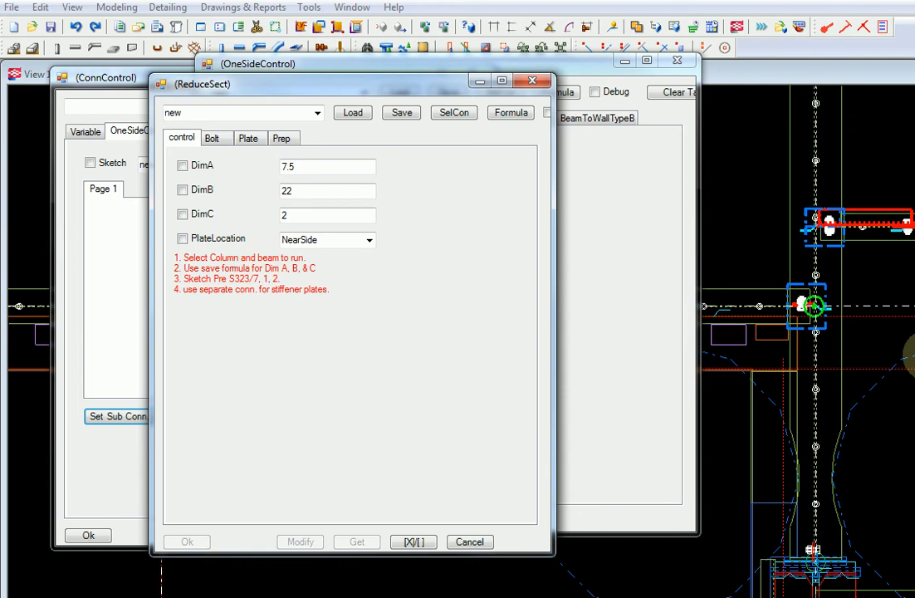
Examine the reduced-section beam in the plan and review the bolt data, bolt position, assembly and plate settings of ReduceSect
middle_click_drag(864, 409, 841, 338)
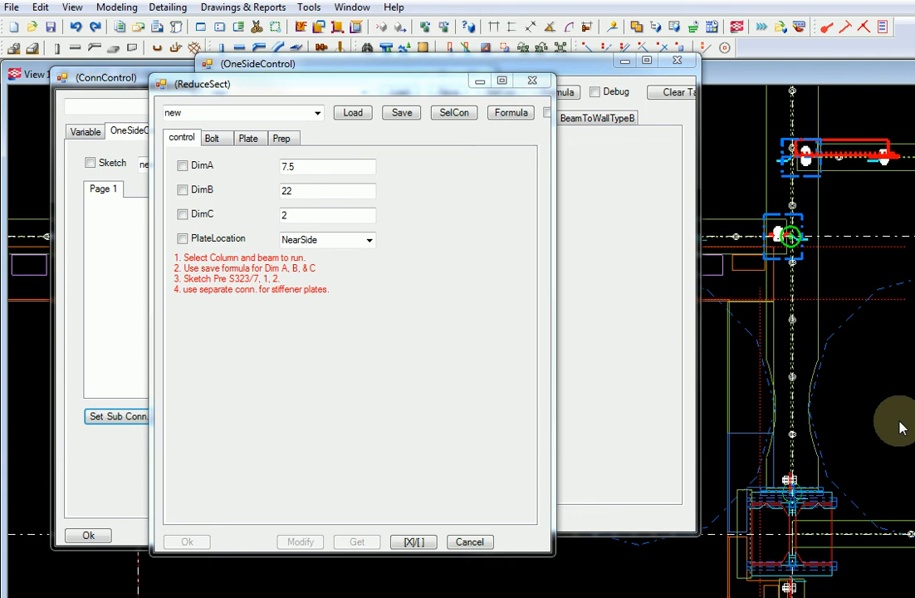
left_click(220, 145)
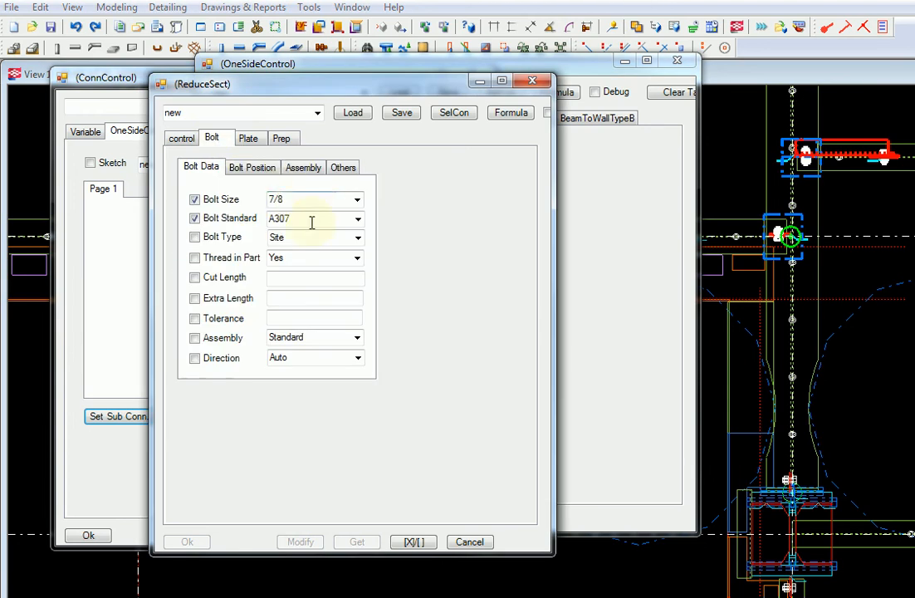
left_click(251, 168)
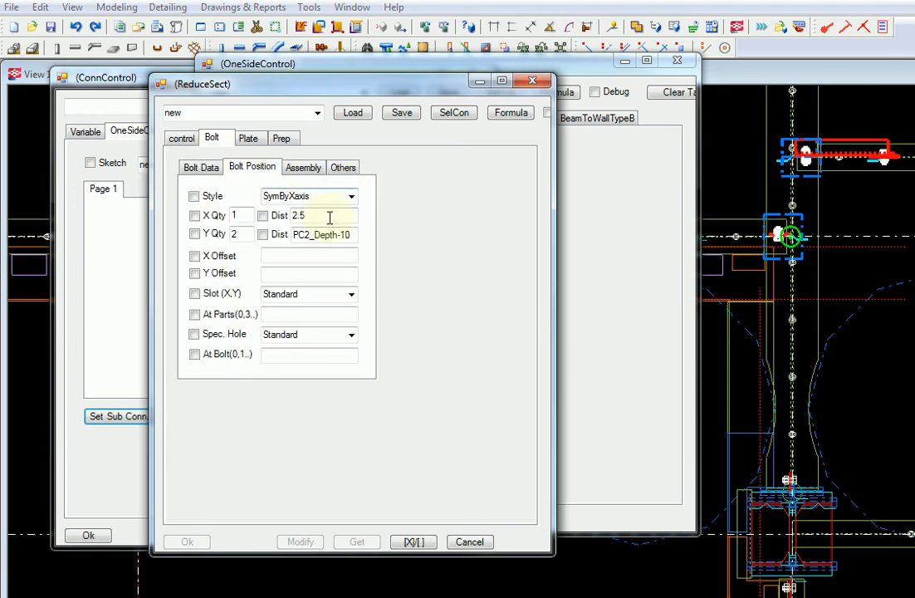
left_click(304, 168)
left_click(248, 137)
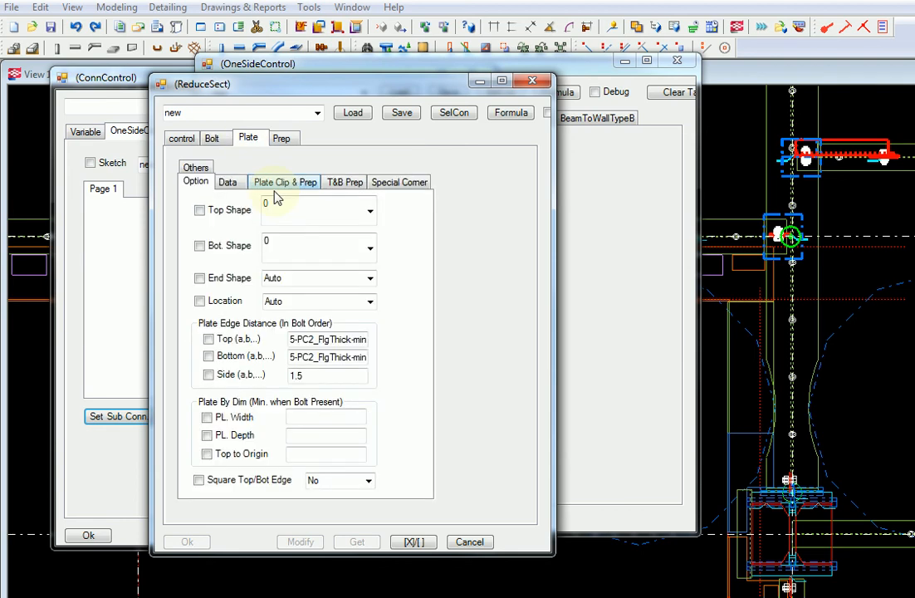
left_click(228, 182)
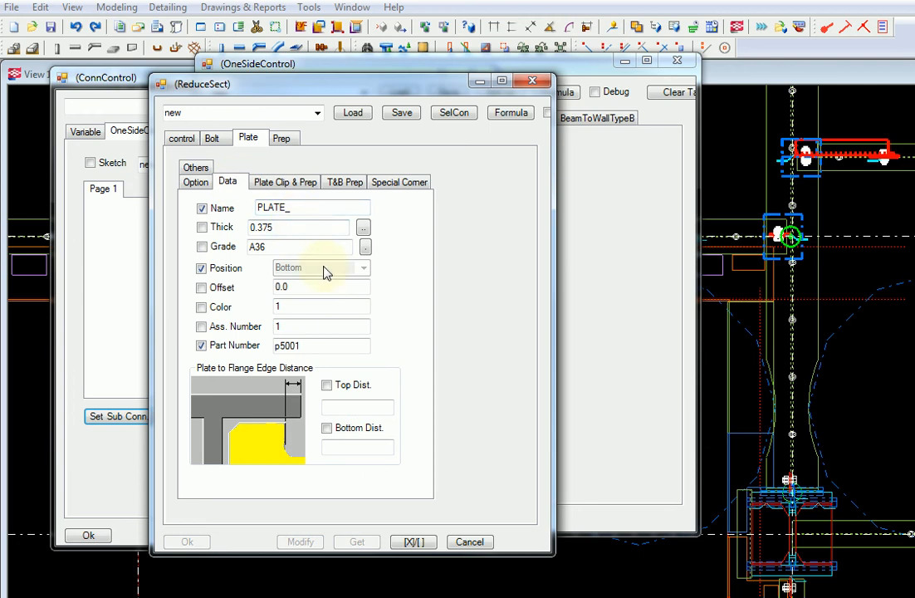
Examine the top flange preparation settings of ReduceSect, reading the full formulas for TypeC dimensions 2 and 3
left_click(281, 139)
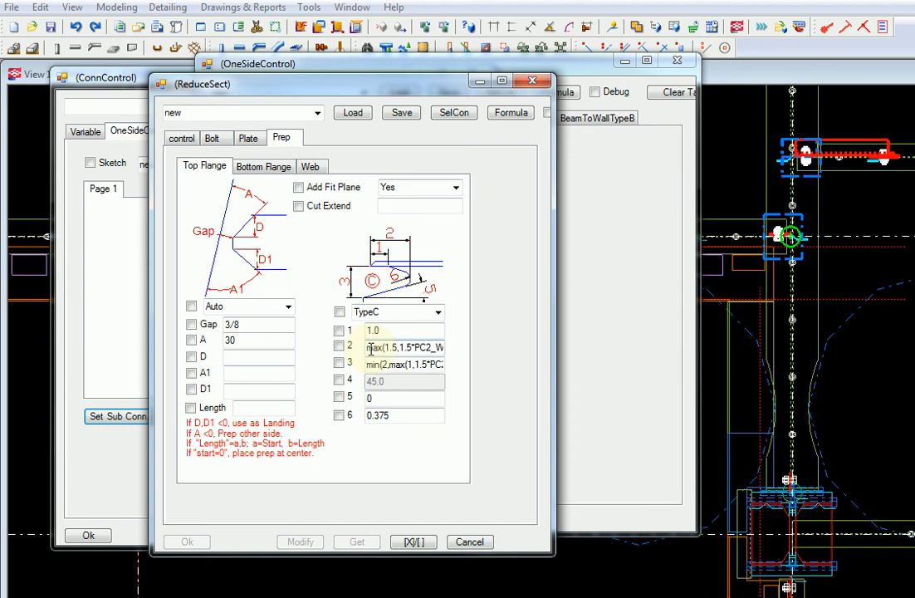
left_click_drag(370, 350, 507, 343)
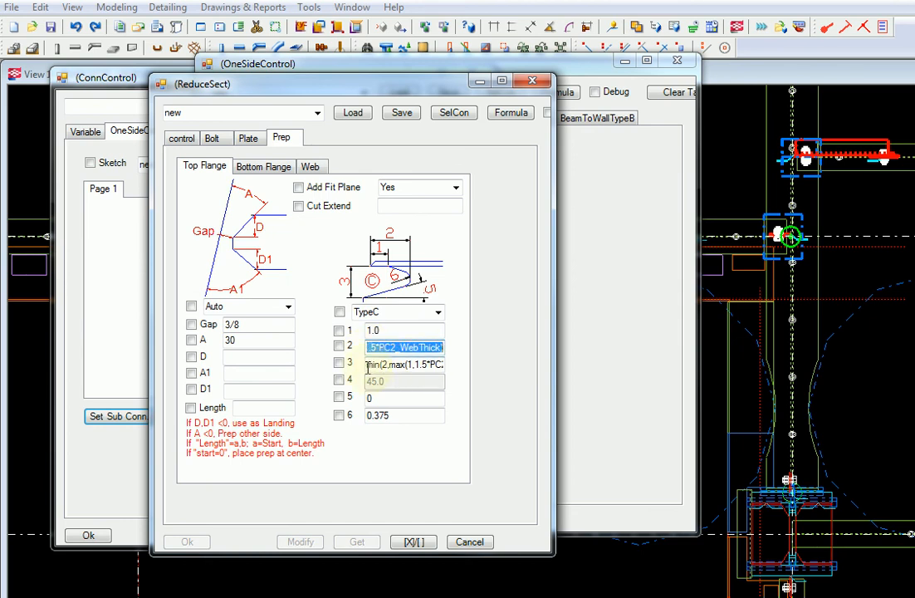
left_click_drag(368, 367, 501, 365)
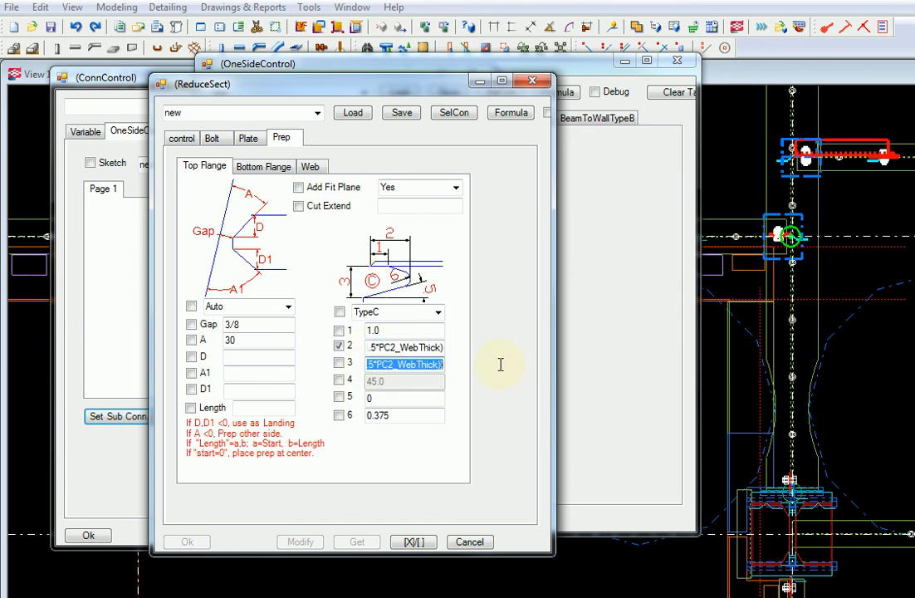
left_click(393, 348)
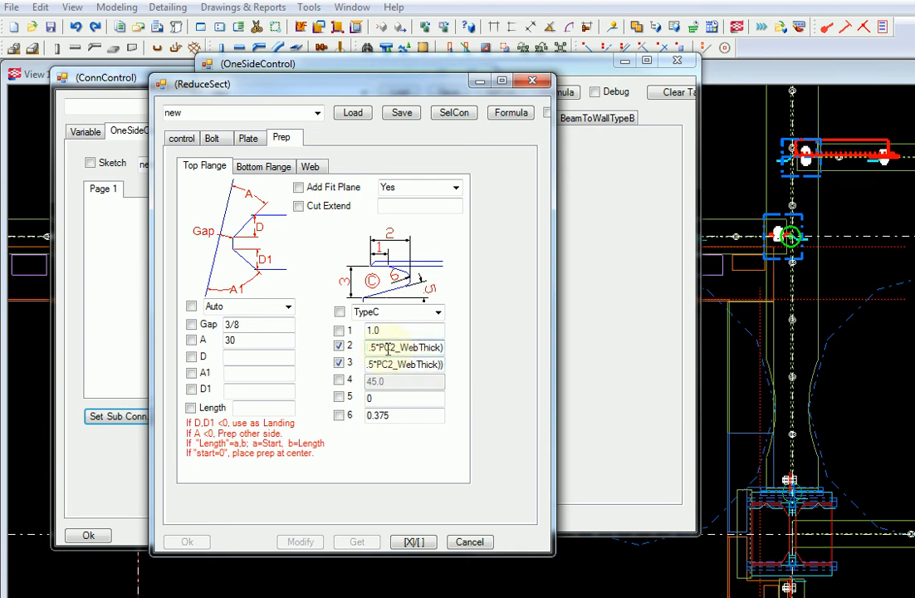
key("Home")
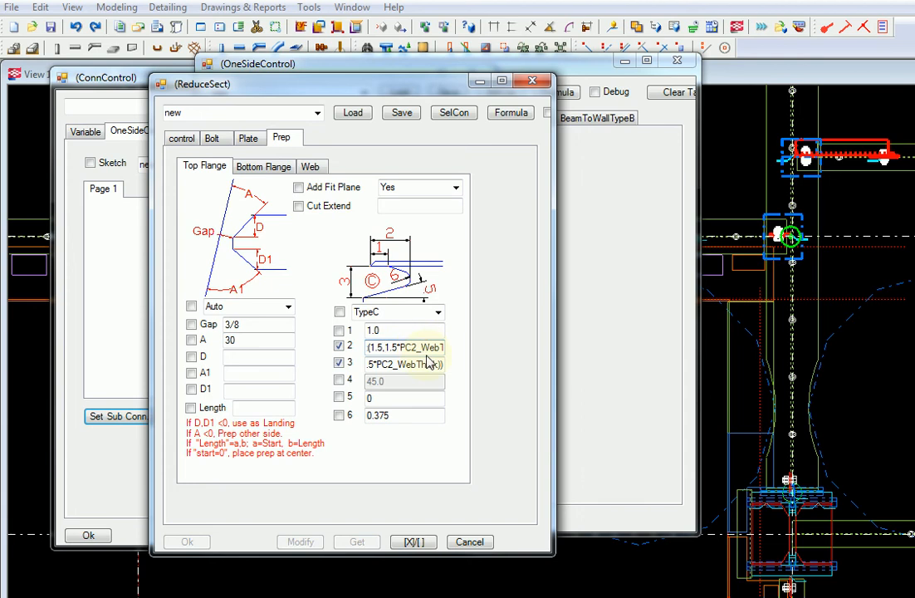
key("Left")
key("Left")
type("max")
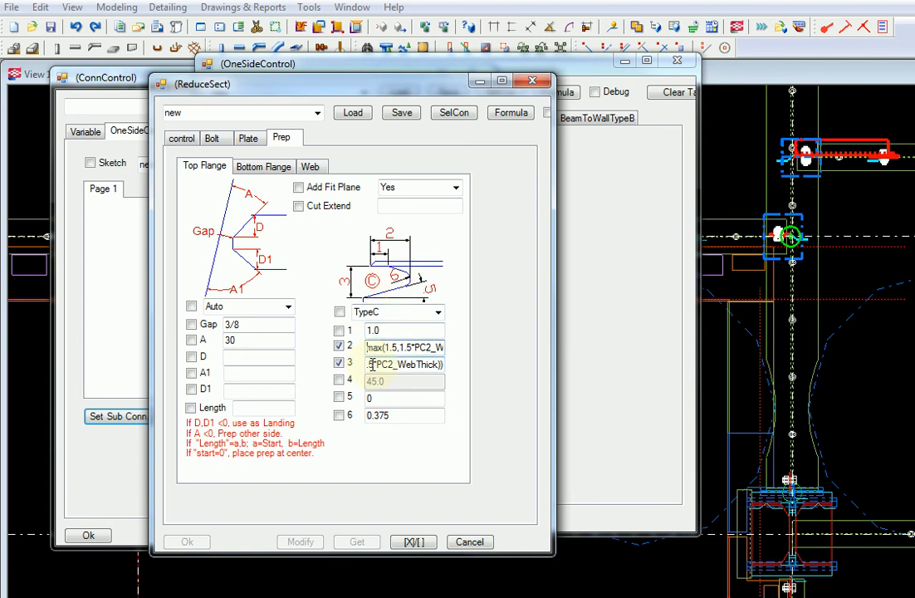
left_click_drag(371, 364, 409, 373)
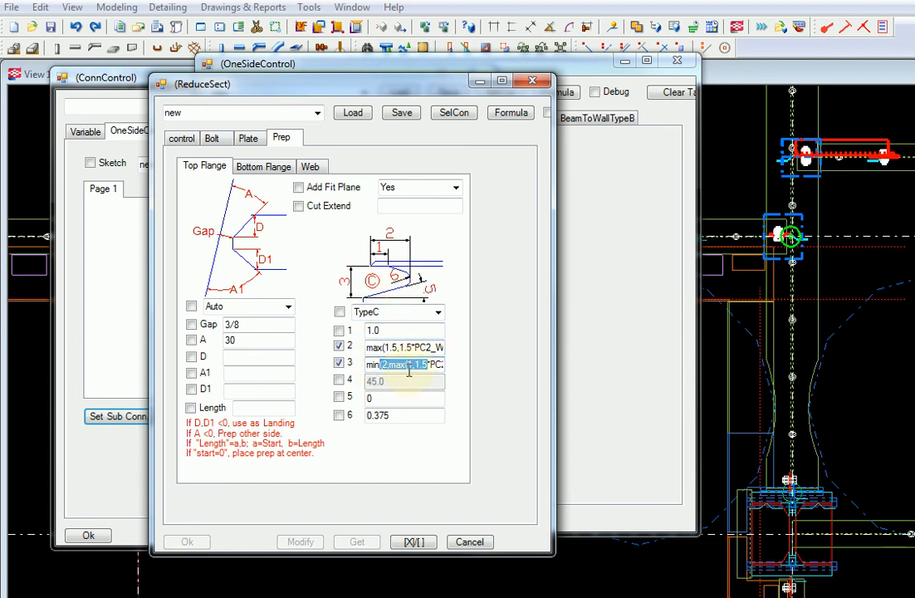
left_click_drag(408, 365, 428, 368)
left_click(423, 347)
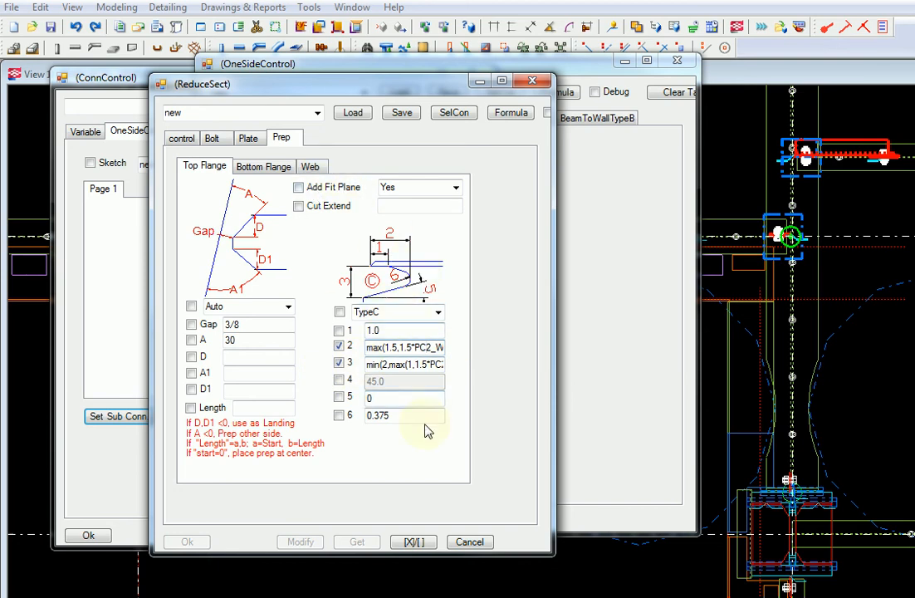
Close the ReduceSect, OneSideControl and ConnControl dialogs without applying any changes
left_click(469, 541)
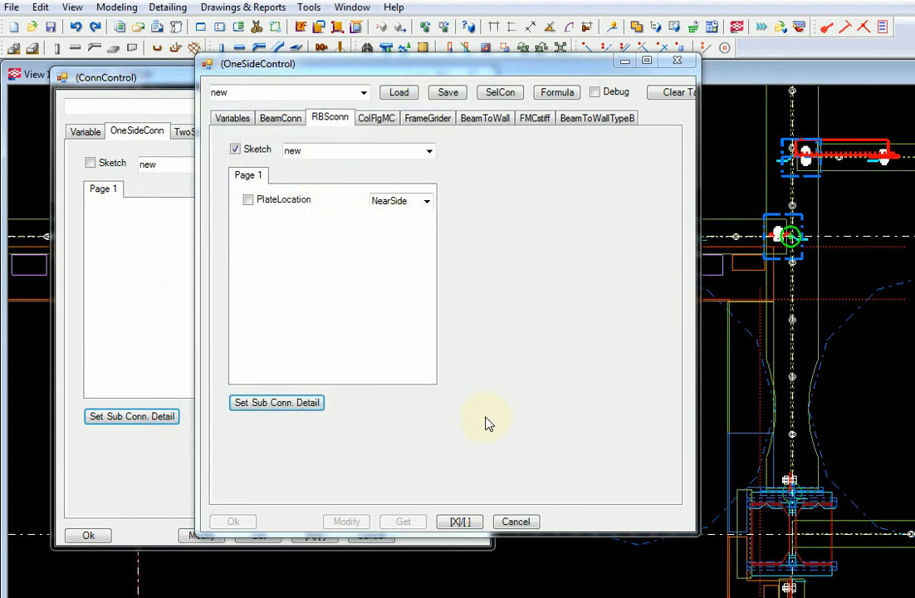
left_click(519, 523)
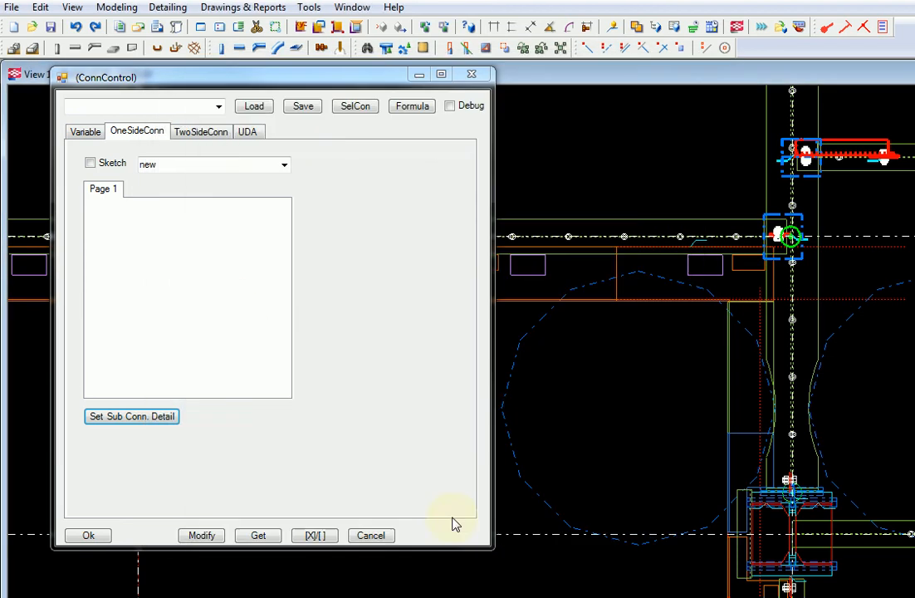
left_click(387, 538)
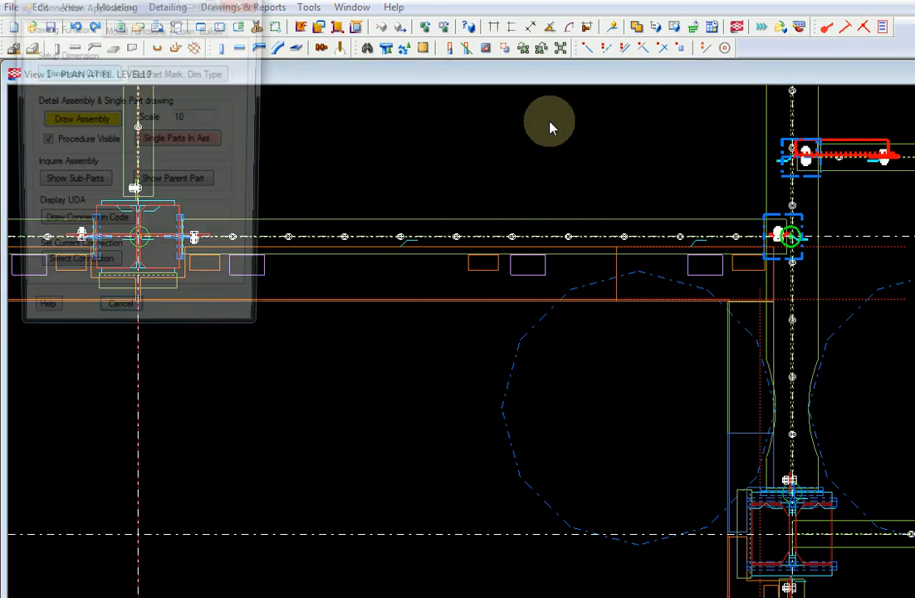
Open the Connection Builder from the Connection Application and load the OneSideControl sketch
left_click_drag(178, 11, 384, 63)
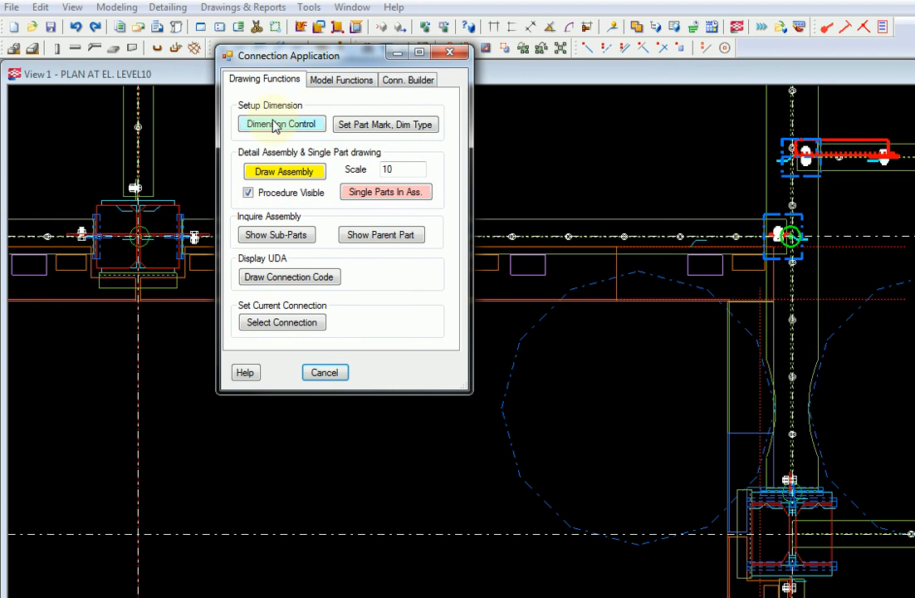
left_click(402, 87)
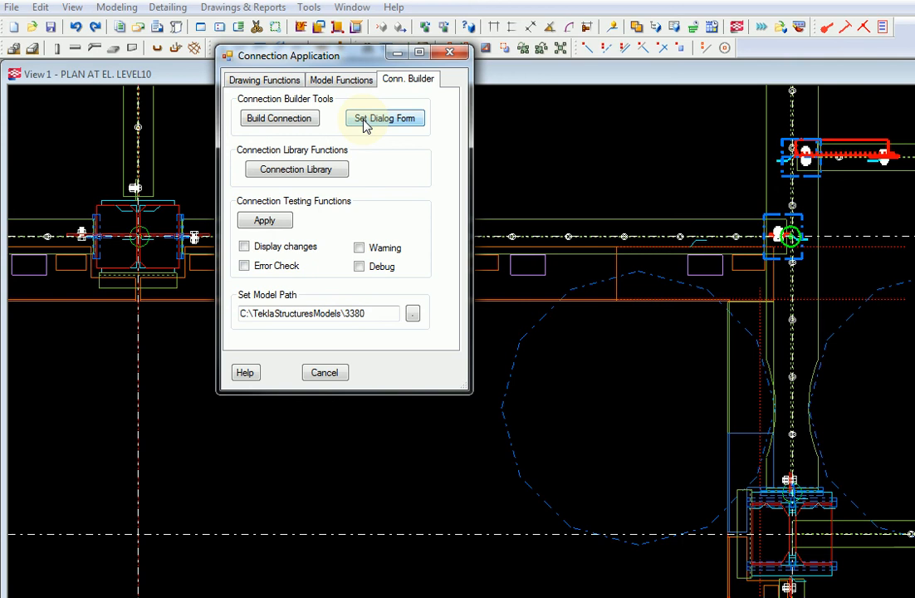
left_click(260, 118)
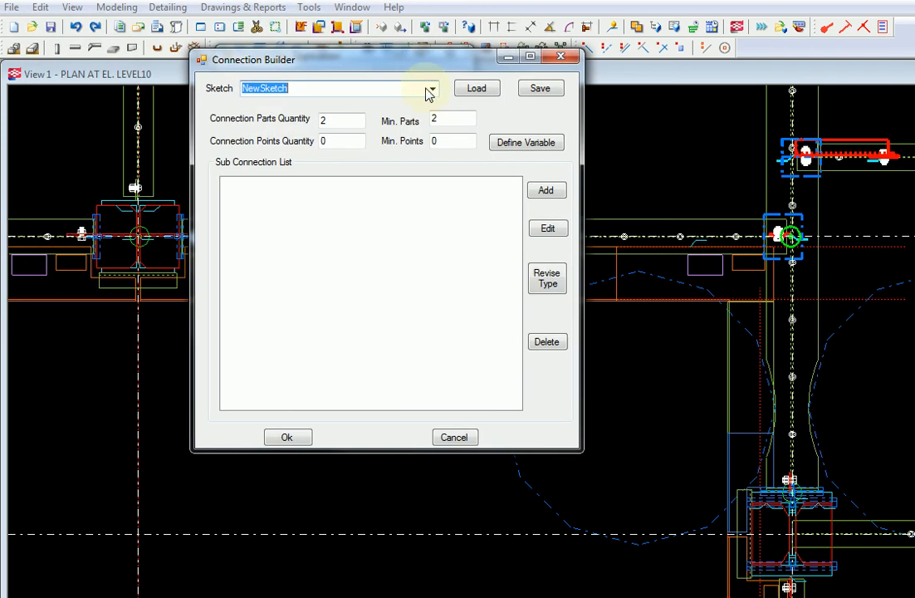
left_click(431, 90)
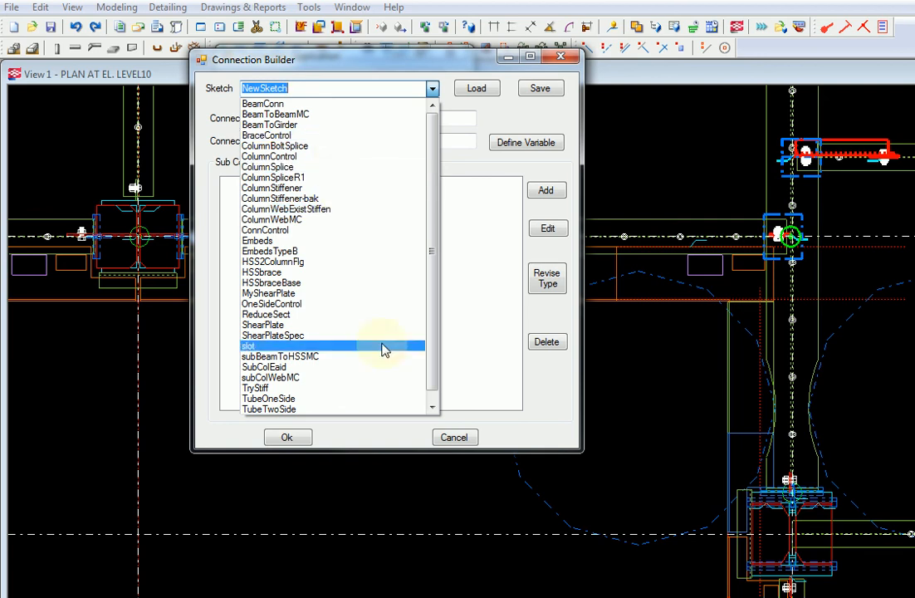
left_click(334, 304)
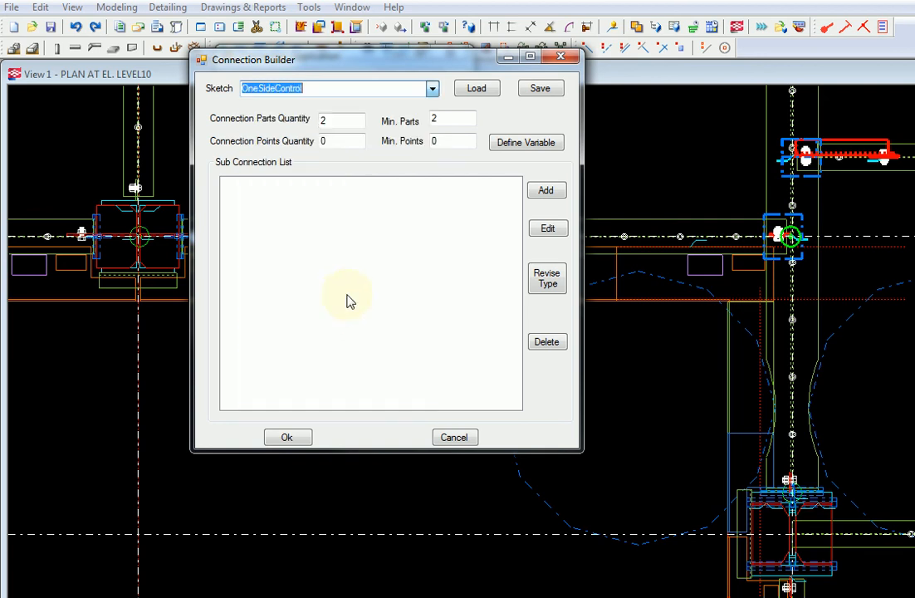
left_click(467, 91)
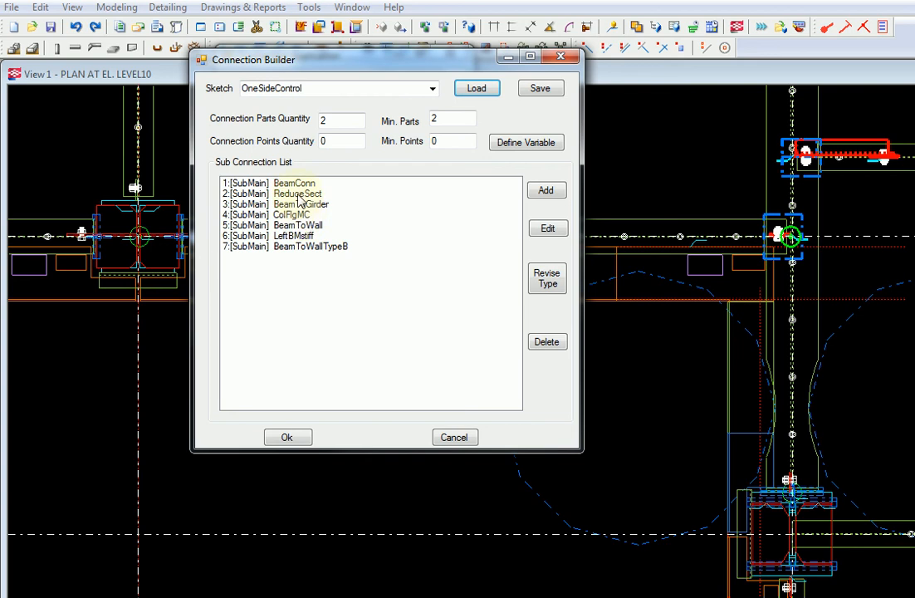
Open the ReduceSect sub-connection and review its DimA, DimB and DimC variable settings, showing the DimA formula
left_click(300, 195)
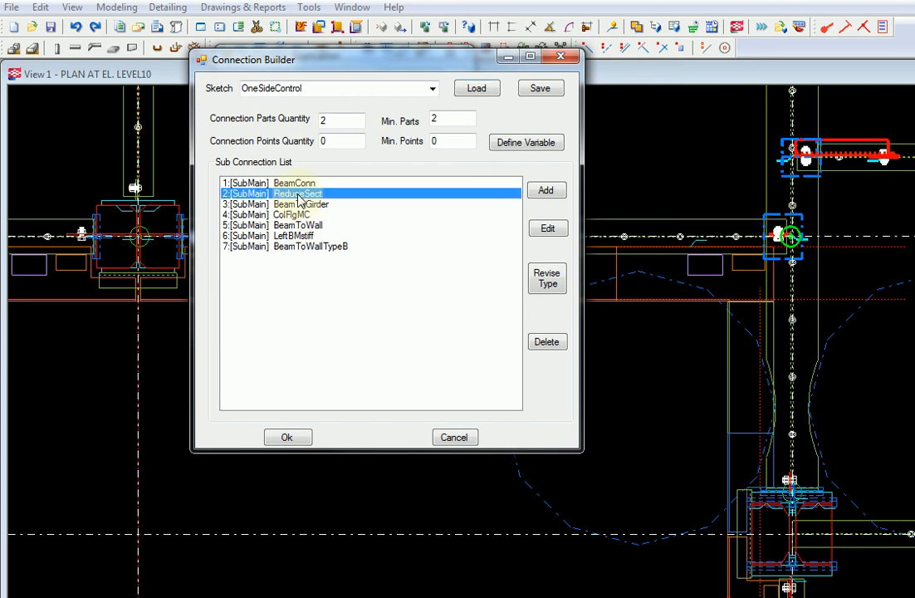
double_click(298, 201)
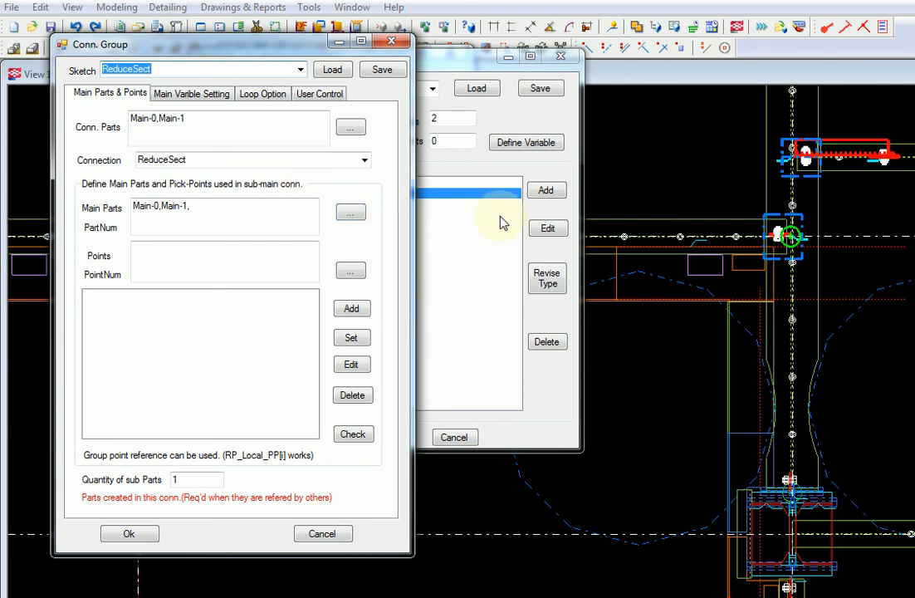
left_click(191, 93)
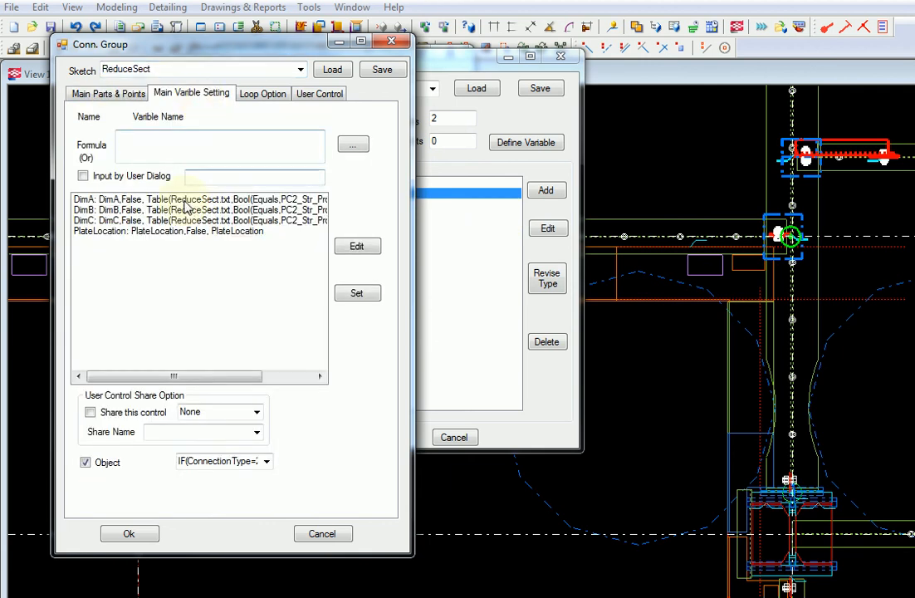
left_click(83, 201)
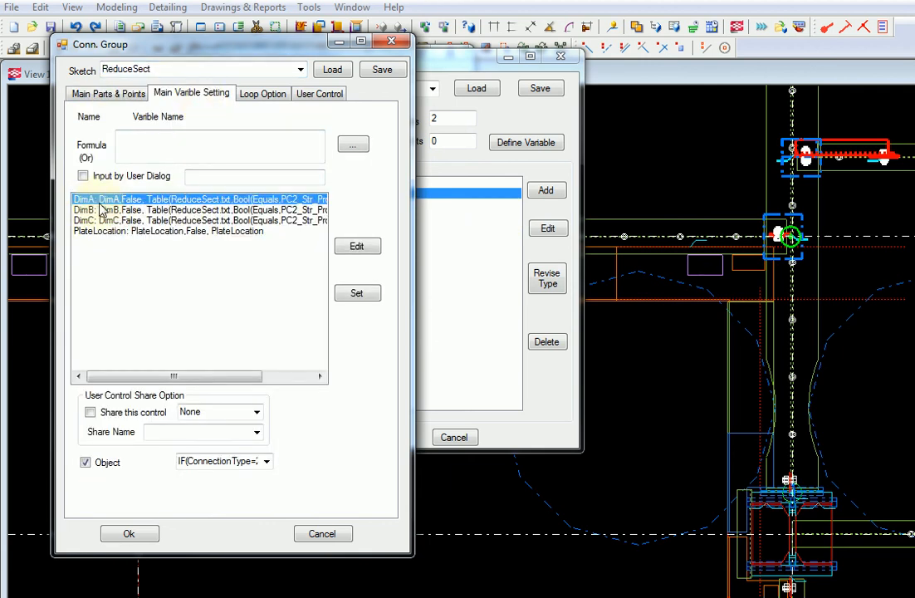
left_click(96, 210)
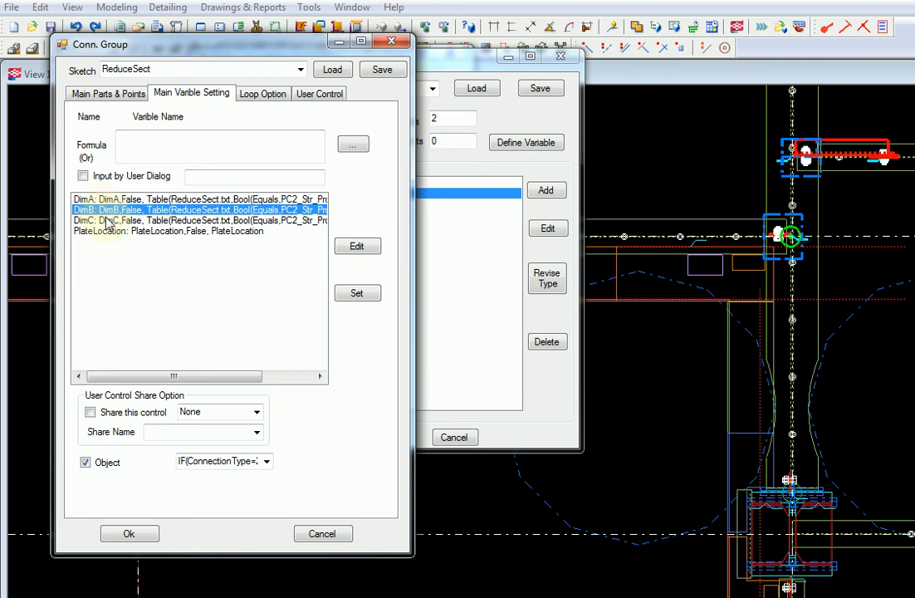
left_click(106, 220)
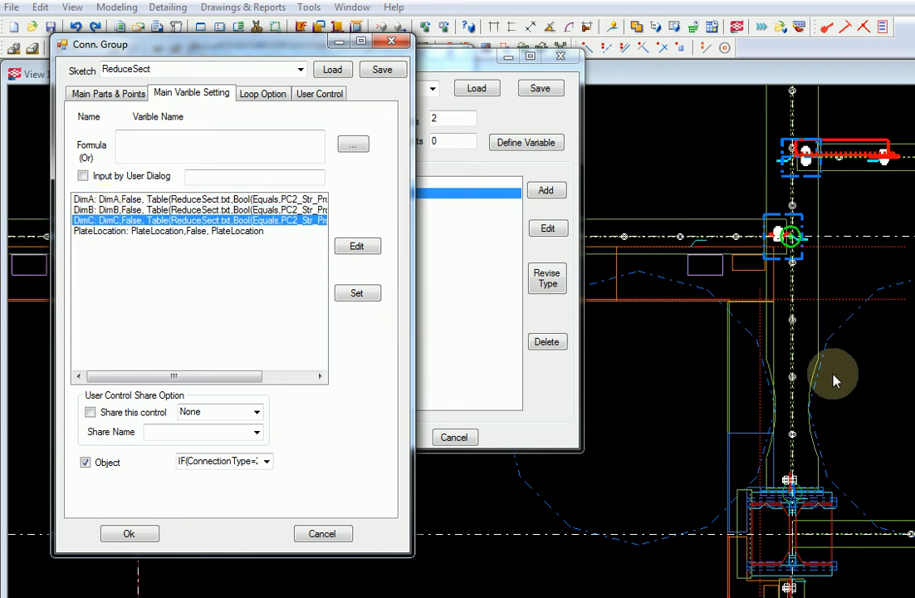
left_click(257, 200)
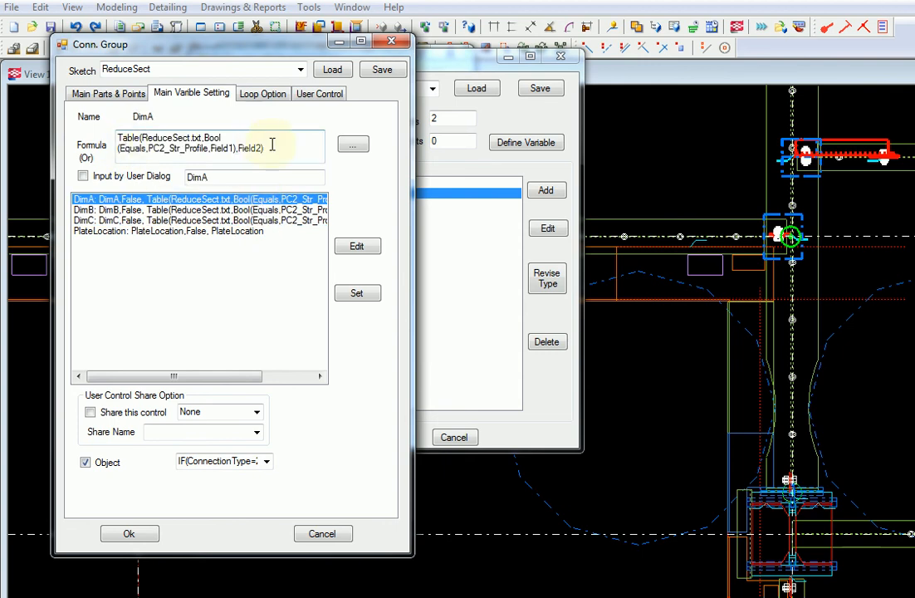
Open the DimA formula in the enlarged Formula Maker and examine its reference to the ReduceSect.txt table
left_click(361, 151)
left_click_drag(306, 77, 401, 15)
left_click_drag(568, 473, 704, 538)
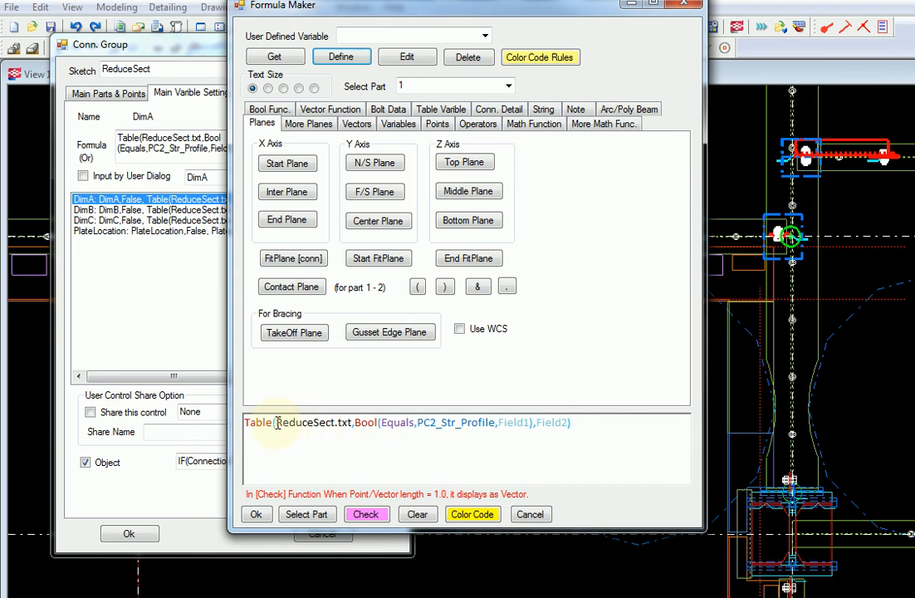
left_click_drag(278, 423, 351, 424)
left_click(351, 422)
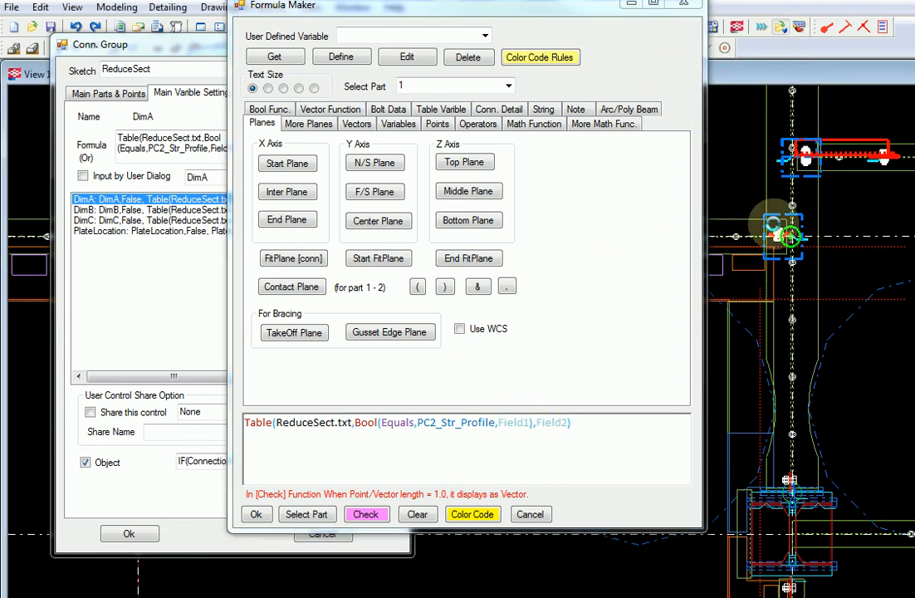
Open the ReduceSect text file beside the Formula Maker and compare its table columns with the DimA formula
left_click(786, 31)
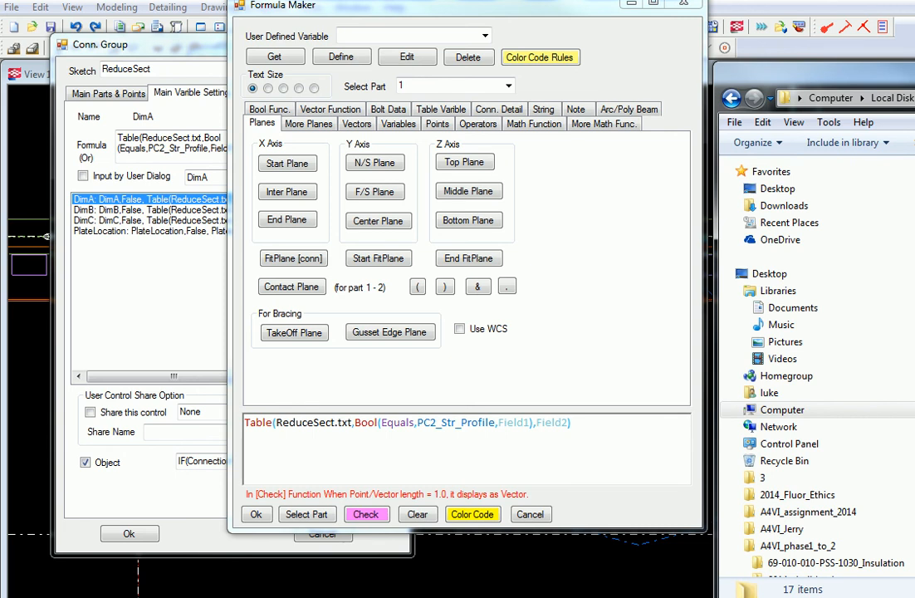
double_click(913, 374)
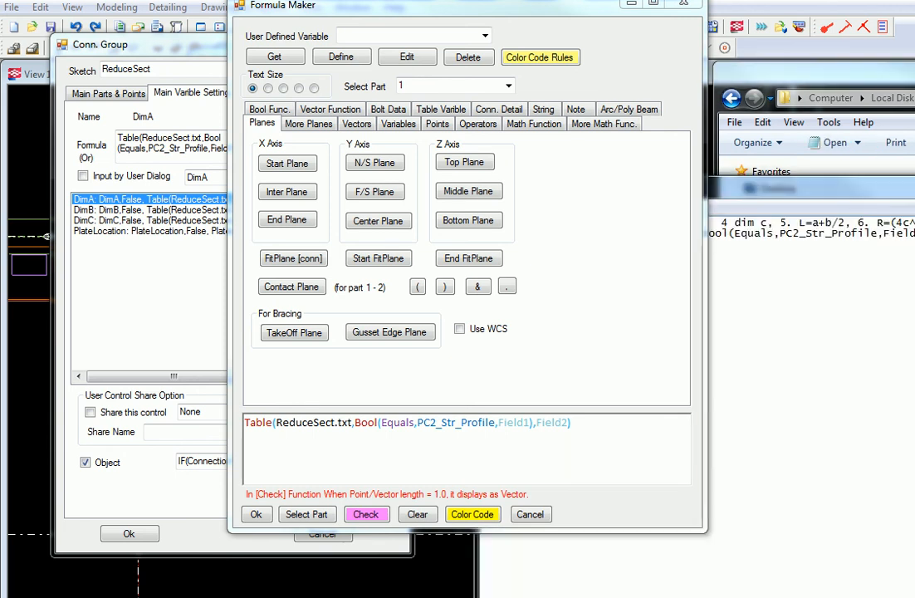
left_click_drag(914, 187, 914, 107)
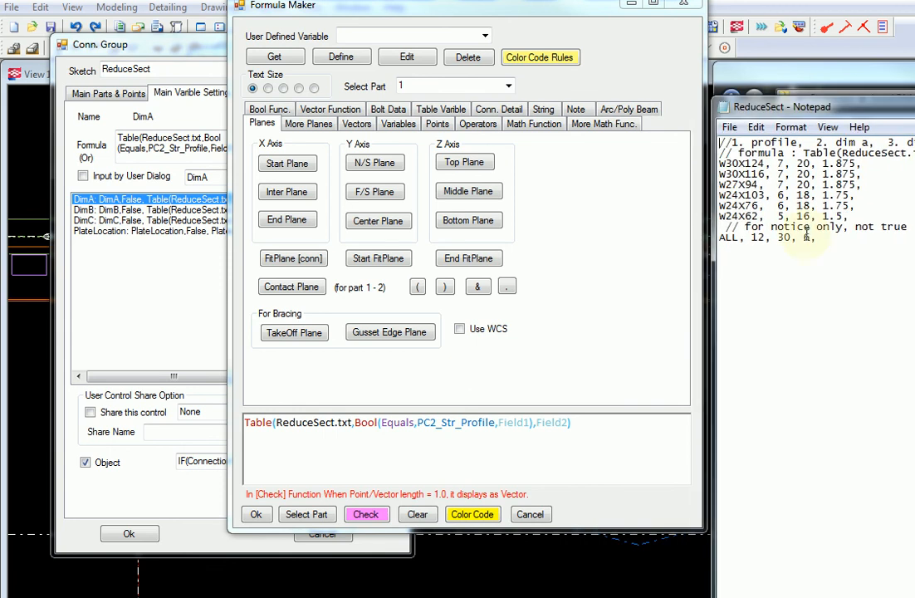
left_click_drag(496, 5, 323, 19)
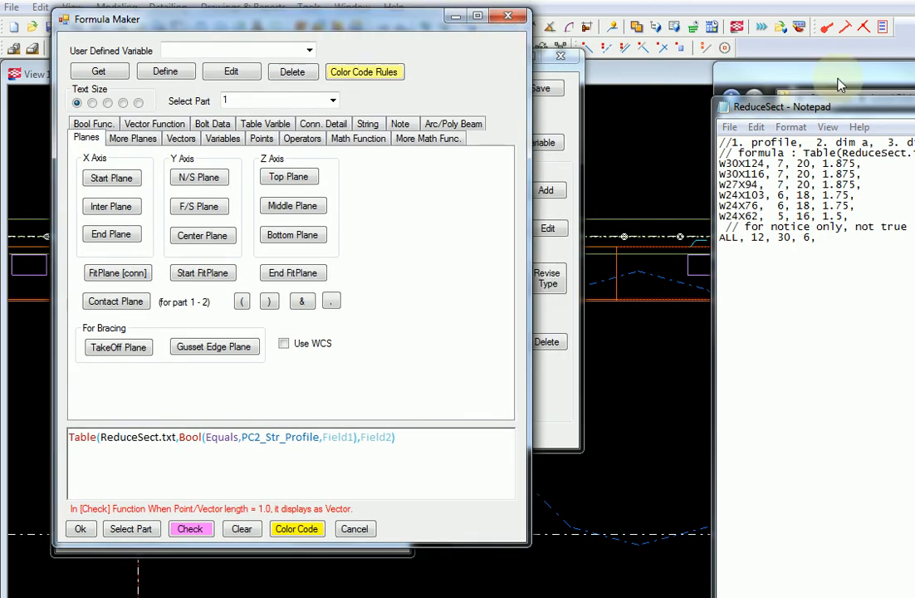
mouse_move(896, 100)
left_mouse_down()
mouse_move(791, 91)
mouse_move(783, 80)
mouse_move(789, 93)
left_mouse_up()
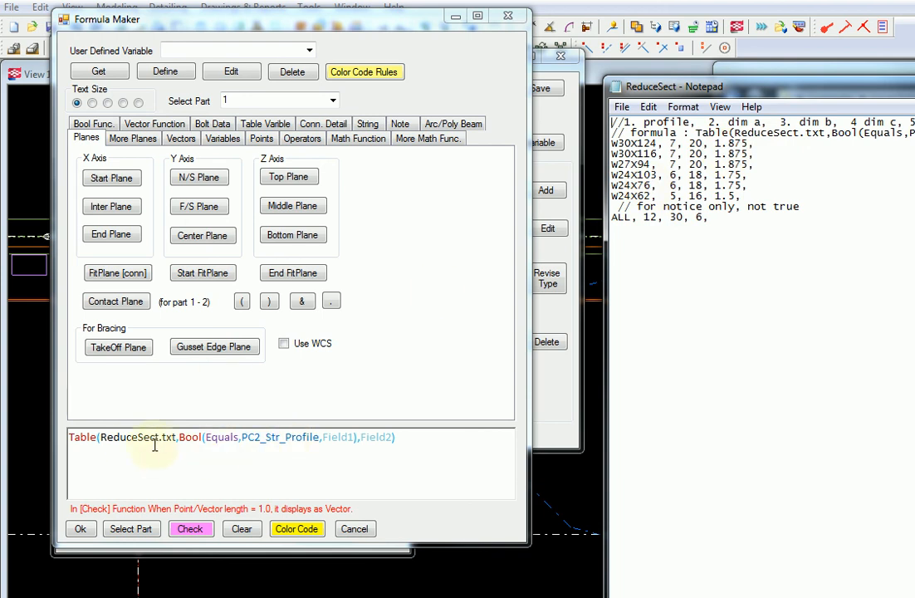
left_click(180, 439)
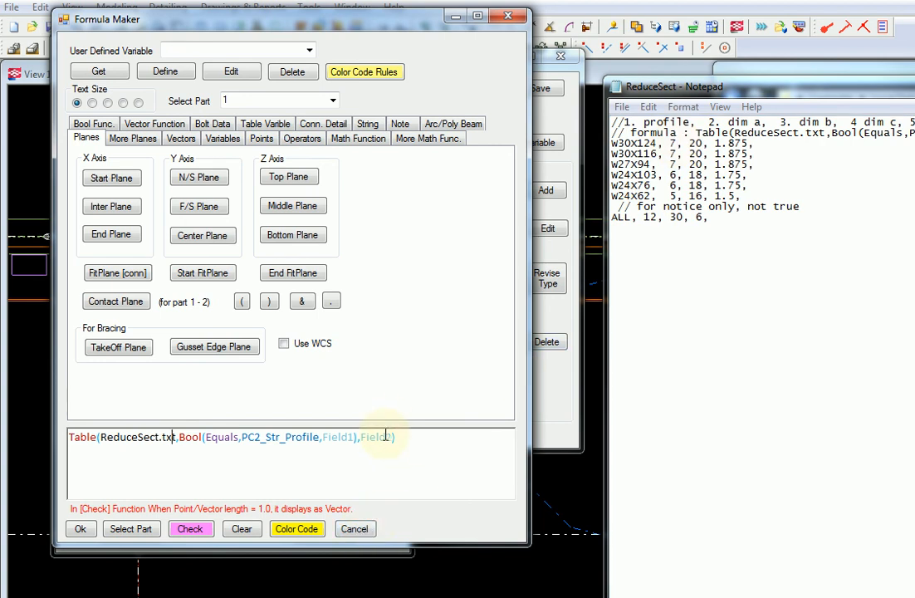
Close the Formula Maker, connection group, Connection Builder, ReduceSect text file, file browser and Connection Application without applying any changes
left_click(357, 529)
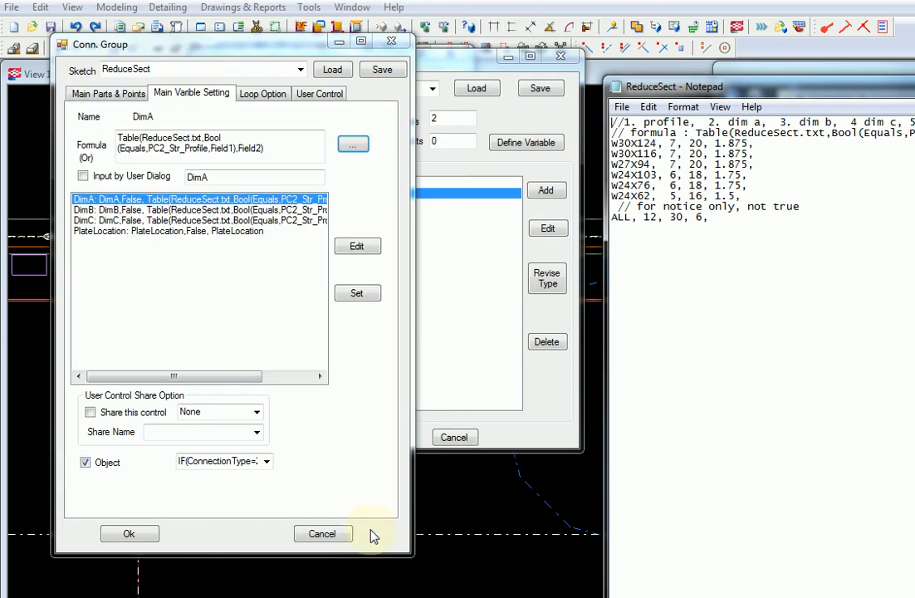
left_click(281, 210)
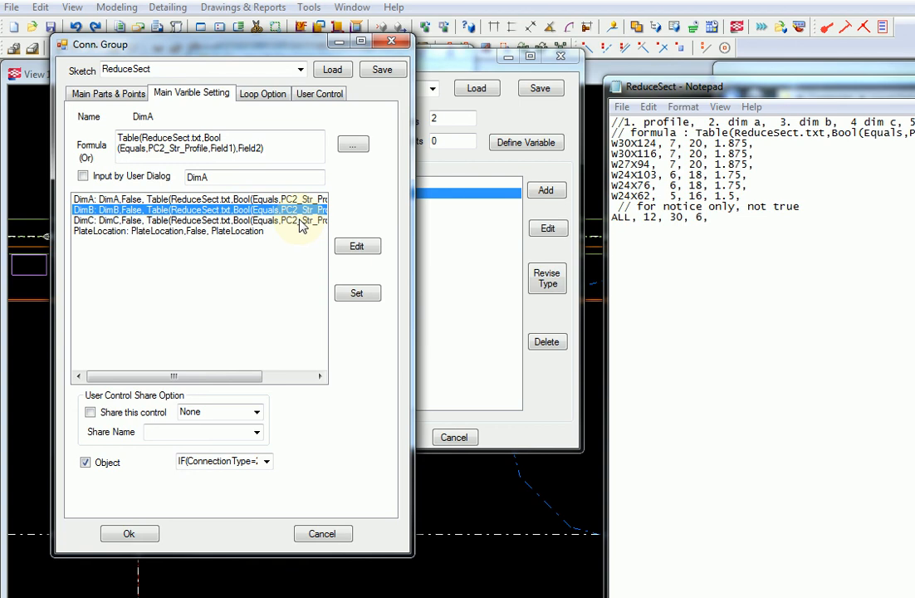
left_click(318, 536)
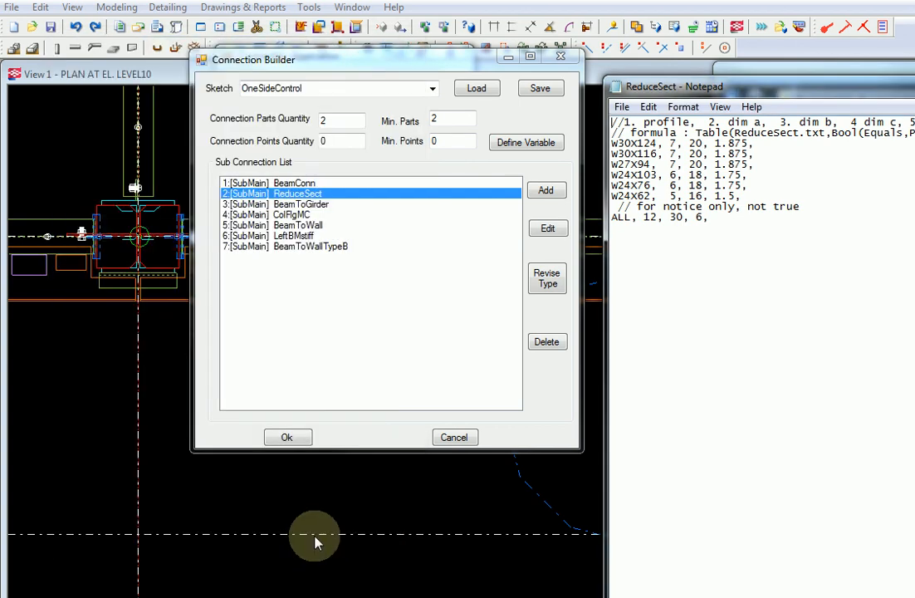
left_click(452, 440)
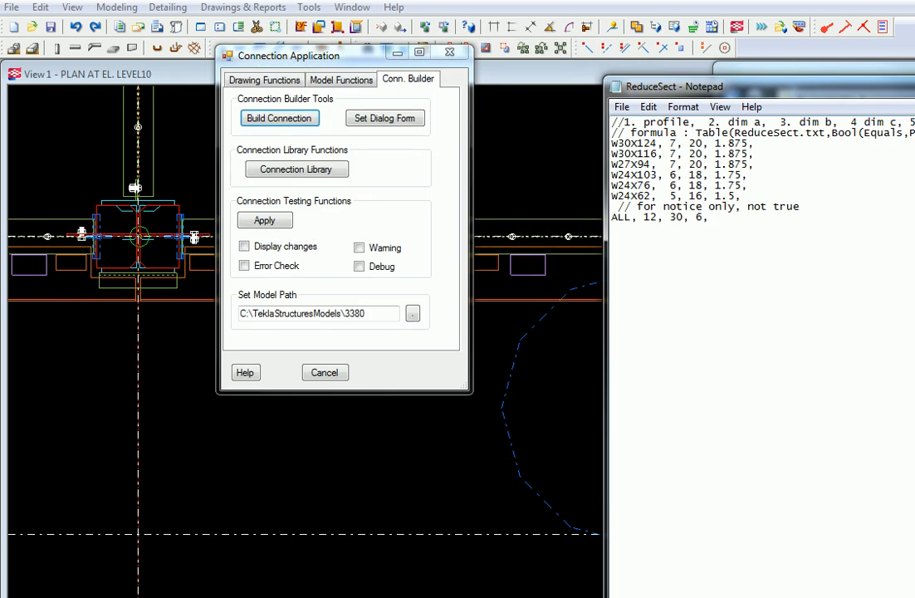
left_click(912, 86)
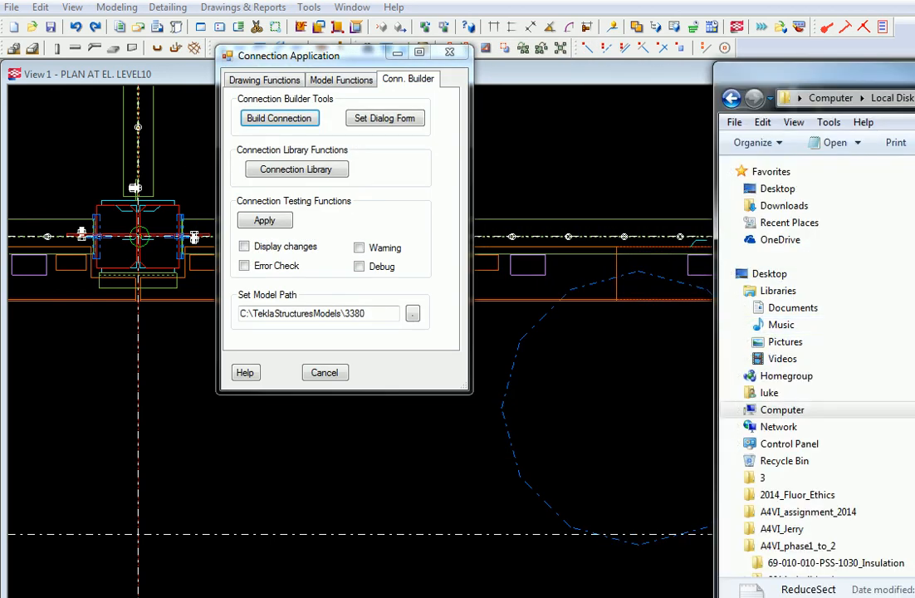
left_click(913, 71)
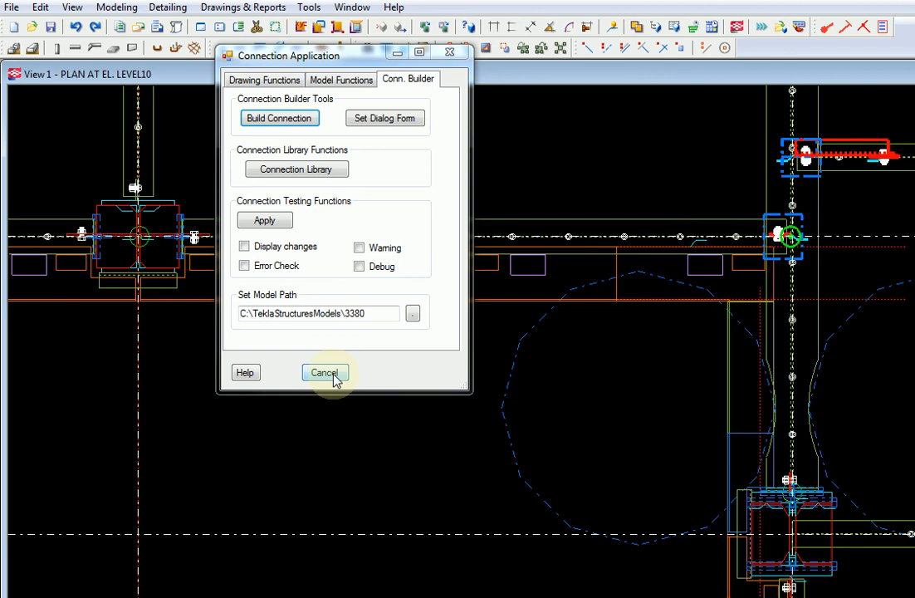
left_click(333, 374)
Examine the reduced-section beam and its column connection in the Level 10 plan
middle_click_drag(618, 441, 512, 427)
scroll(513, 427, "down", 2)
scroll(693, 436, "up", 1)
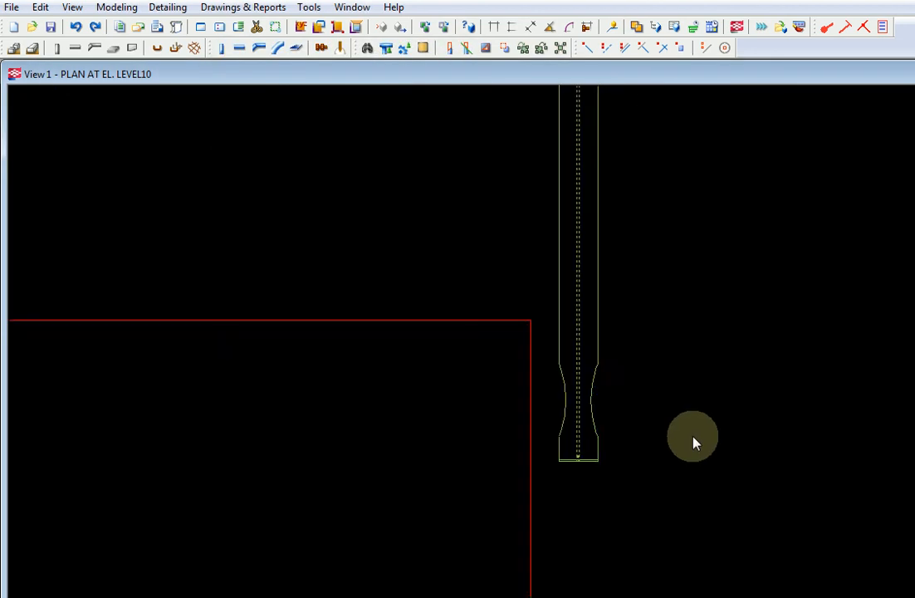
scroll(695, 439, "up", 1)
scroll(632, 469, "down", 1)
middle_click_drag(627, 467, 550, 428)
scroll(551, 429, "up", 1)
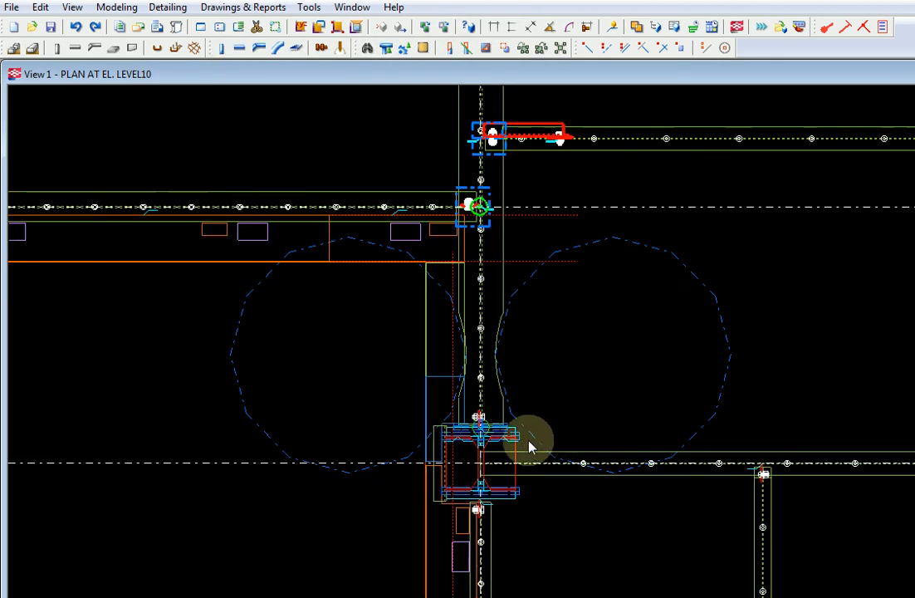
scroll(545, 445, "up", 1)
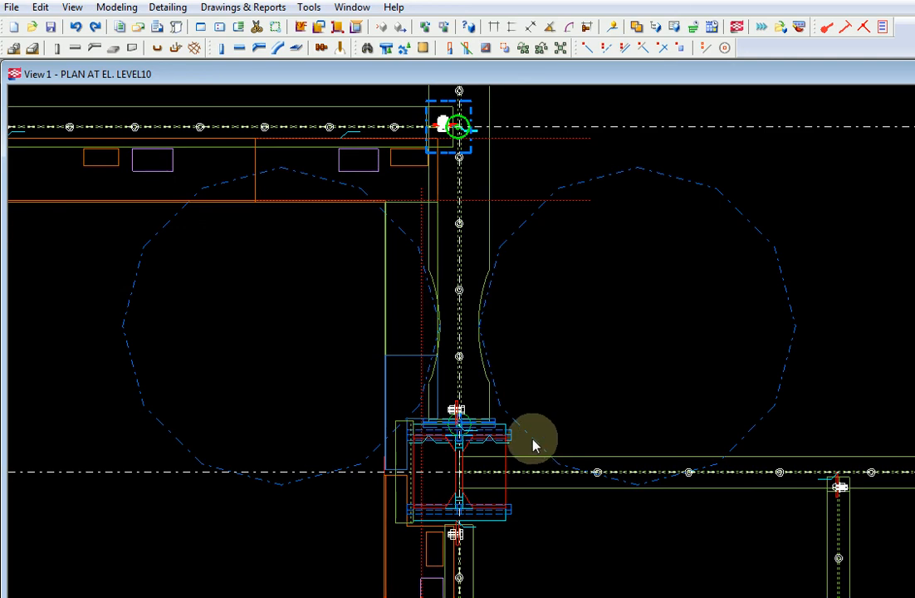
scroll(534, 446, "down", 1)
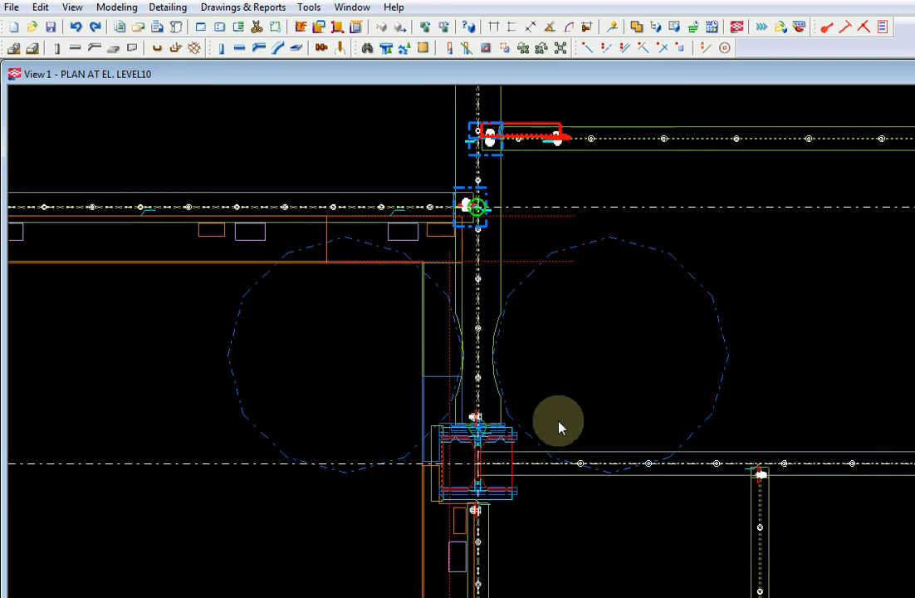
scroll(517, 423, "down", 2)
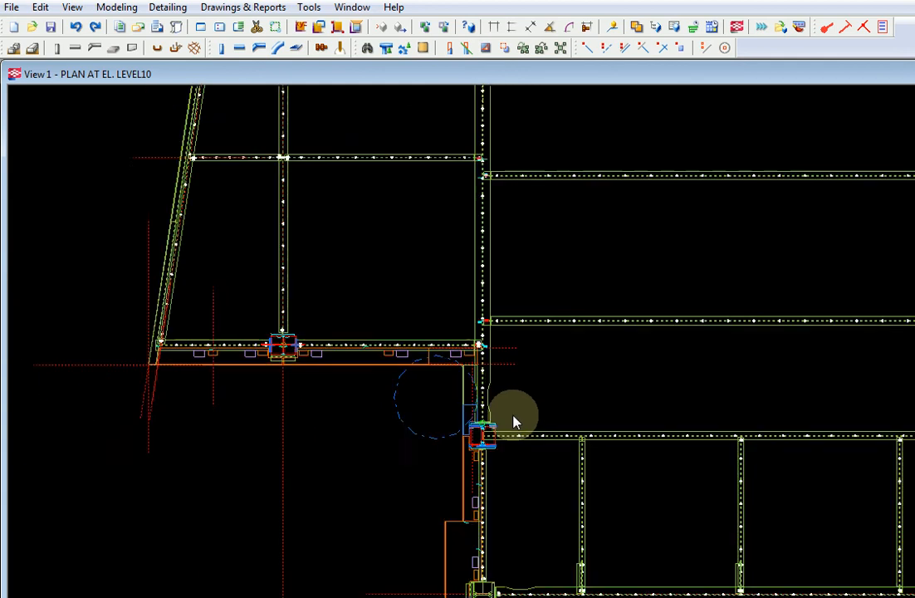
Examine the Level 10 framing plan across the full grid, around the core walls and back at the reduced-section beam
scroll(513, 418, "down", 5)
middle_click_drag(713, 351, 421, 424)
middle_click_drag(524, 433, 520, 357)
scroll(463, 365, "up", 2)
scroll(520, 357, "up", 1)
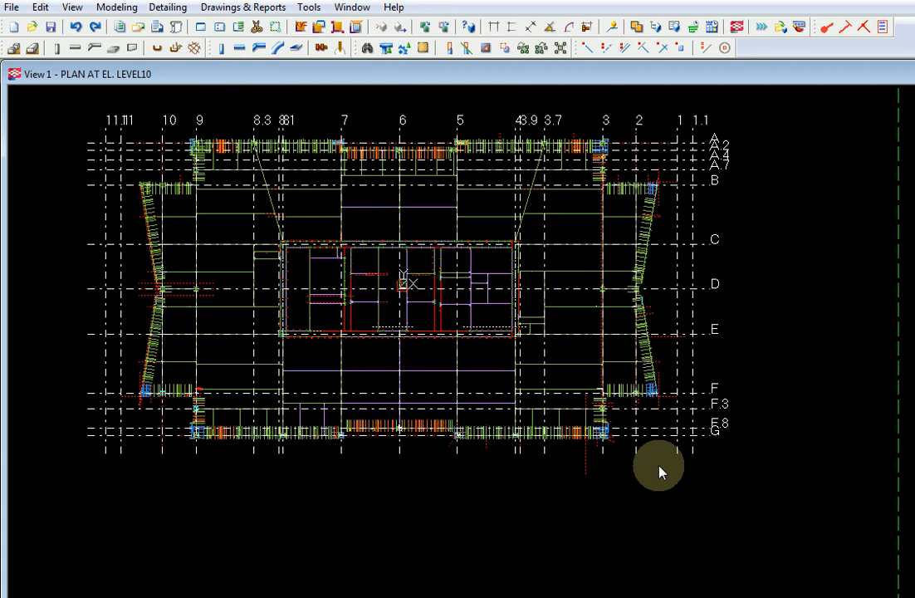
middle_click_drag(579, 426, 639, 460)
scroll(445, 397, "up", 3)
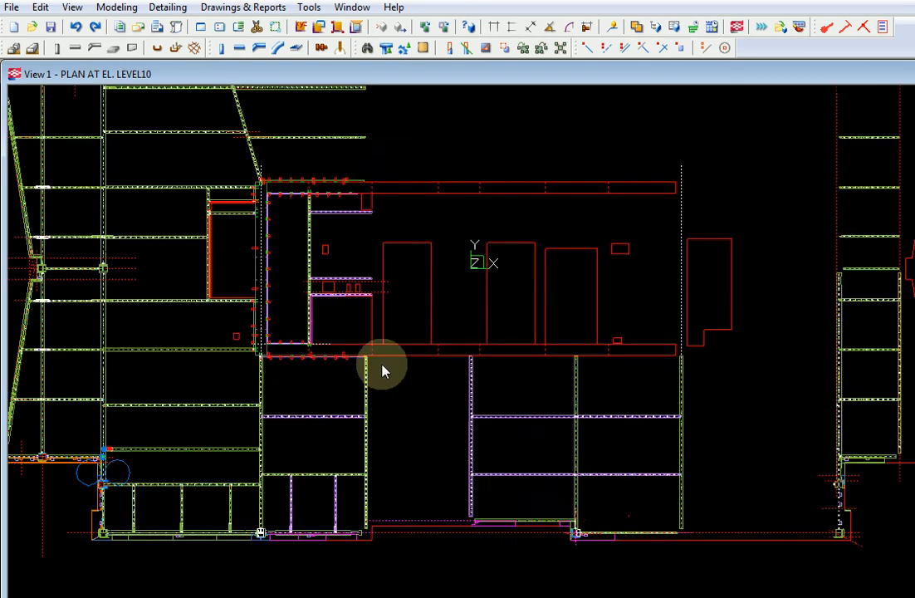
scroll(213, 347, "down", 2)
scroll(195, 348, "up", 5)
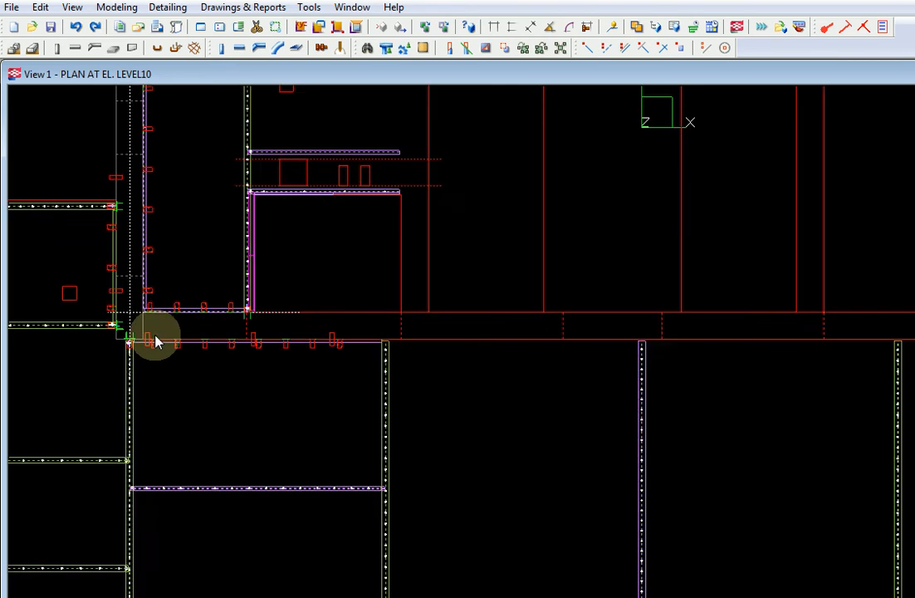
scroll(156, 336, "up", 2)
middle_click_drag(388, 340, 658, 357)
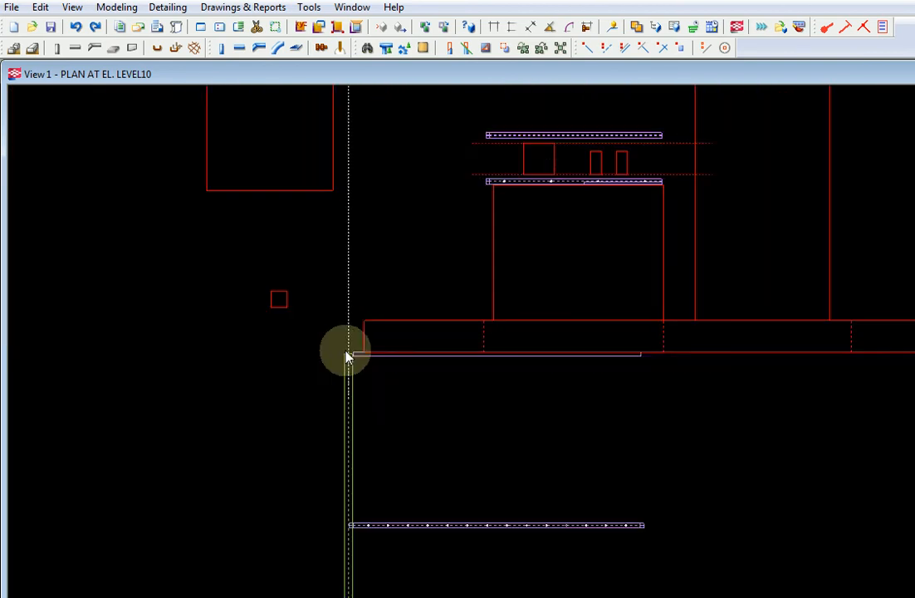
scroll(347, 357, "down", 3)
scroll(675, 301, "down", 2)
scroll(347, 418, "up", 4)
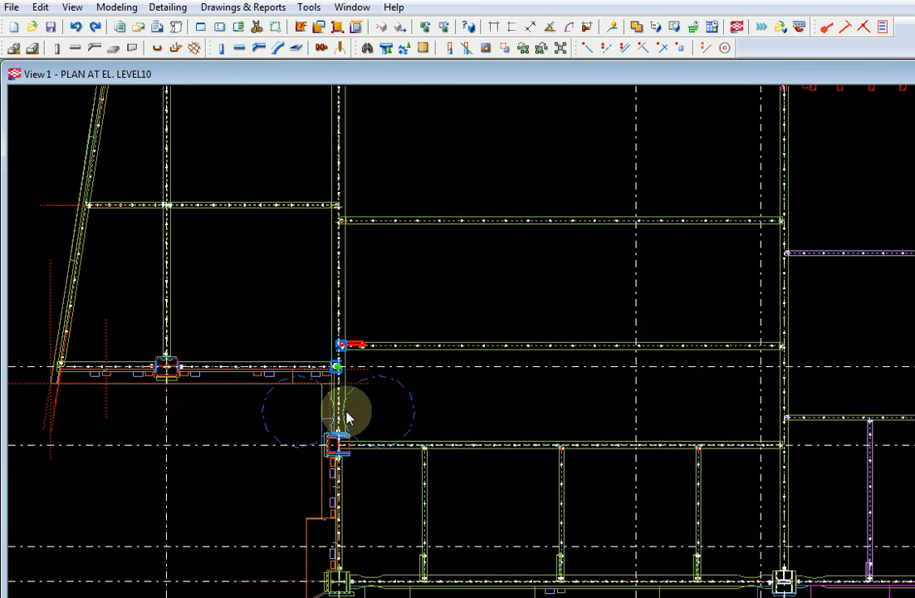
Select the column at the end of the reduced-section beam and inspect its profile and the beams framing into it
scroll(347, 418, "up", 6)
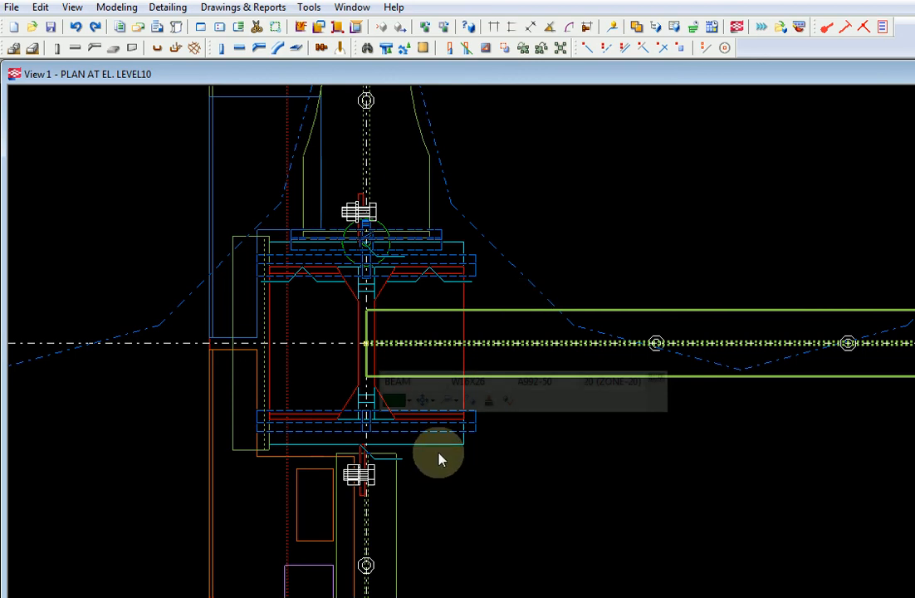
middle_click_drag(525, 466, 467, 435)
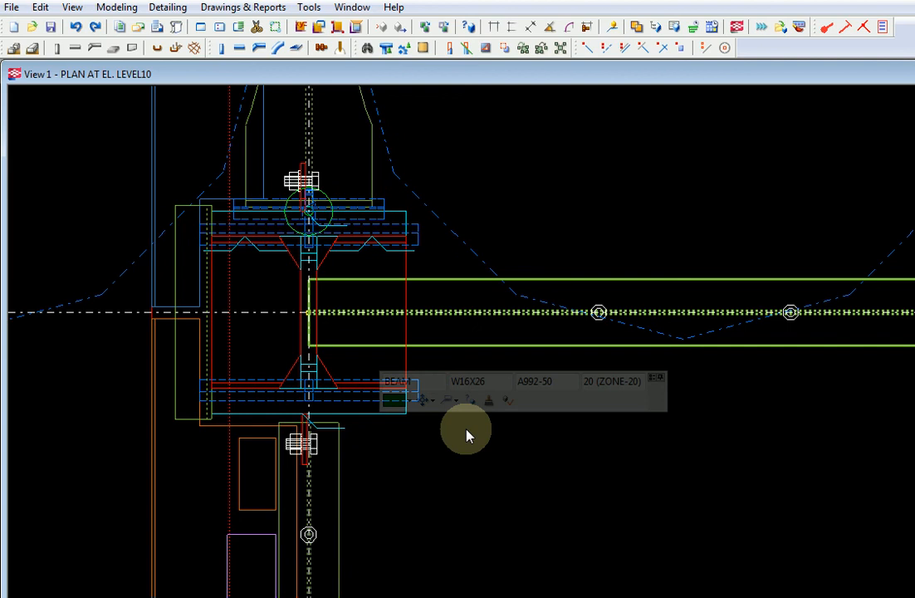
left_click(373, 420)
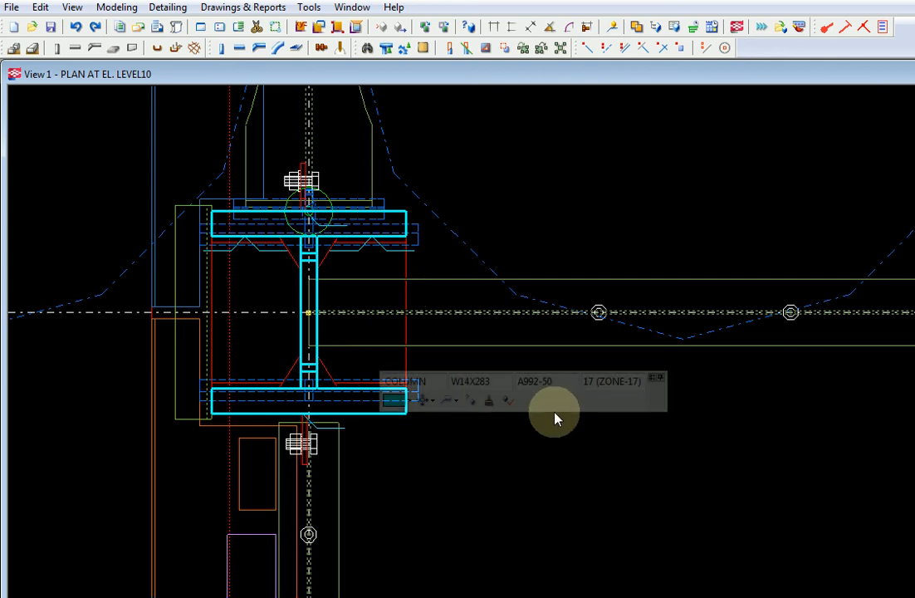
Examine the beam-to-beam connections between the selected column and the core wall on the Level 10 plan
scroll(624, 431, "down", 3)
middle_click_drag(733, 473, 536, 456)
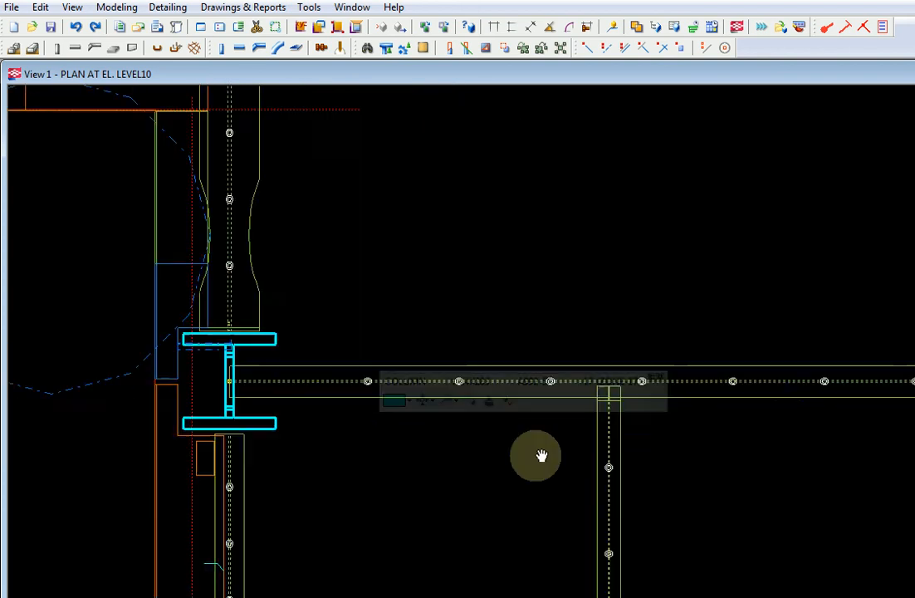
scroll(524, 438, "down", 5)
middle_click_drag(743, 398, 497, 404)
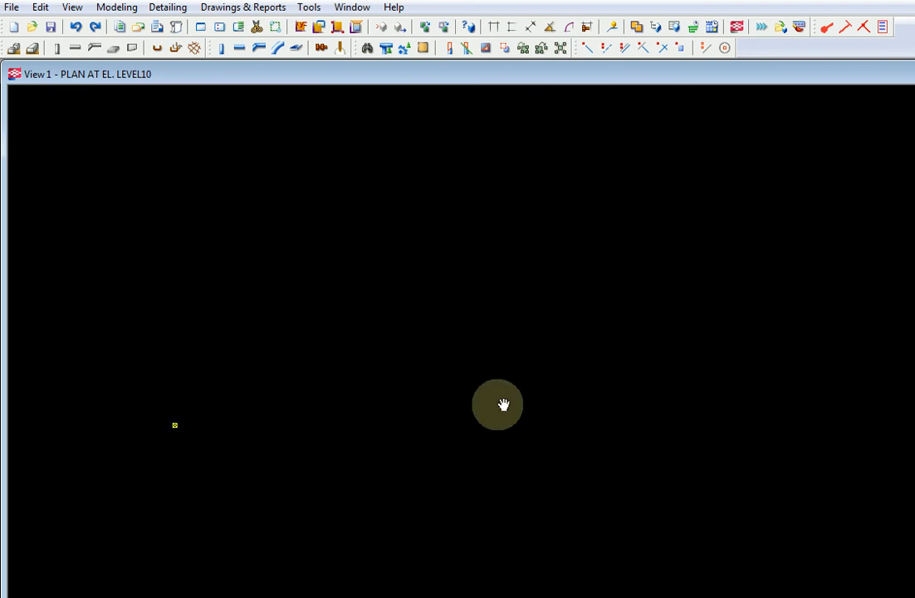
scroll(498, 404, "down", 1)
middle_click_drag(711, 333, 534, 357)
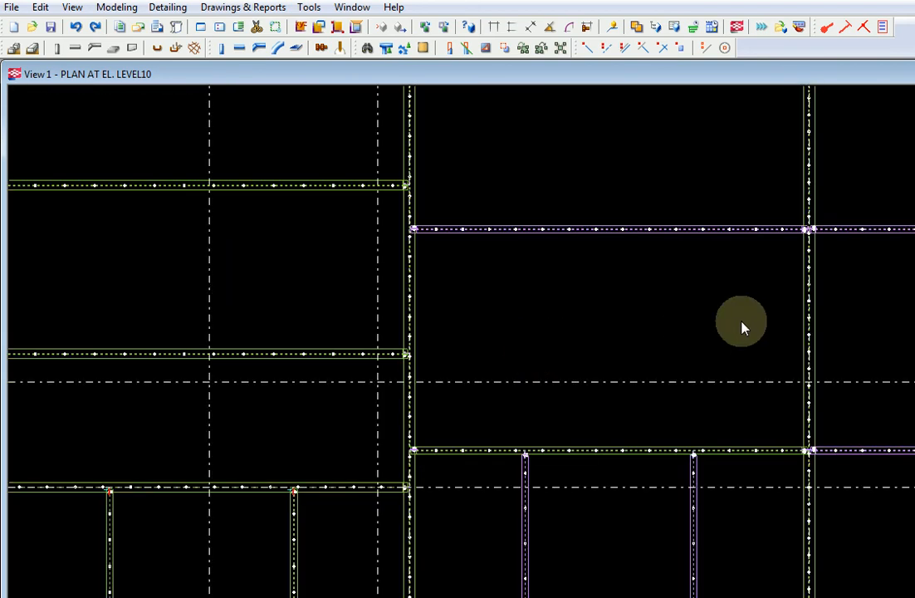
middle_click_drag(816, 311, 454, 366)
middle_click_drag(564, 327, 614, 475)
scroll(583, 453, "down", 3)
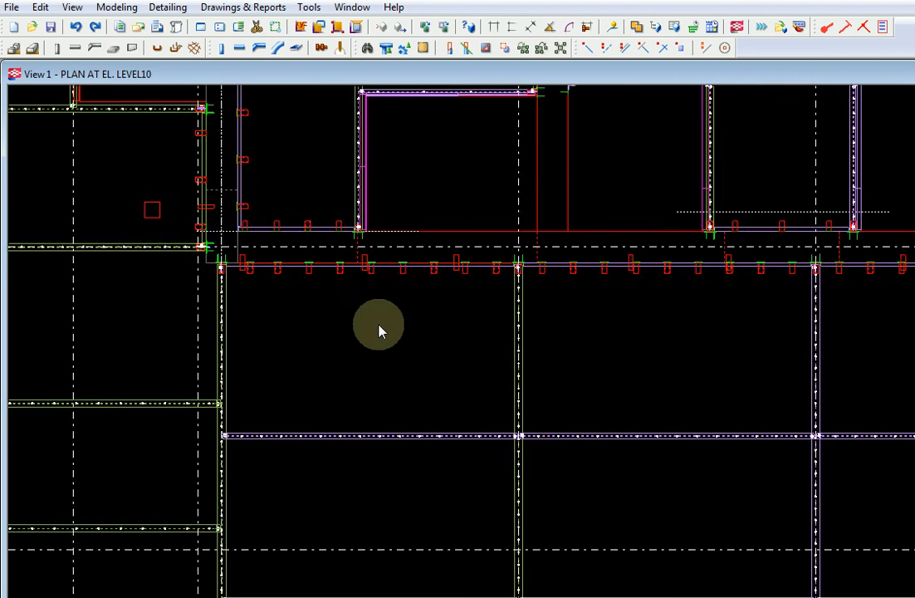
middle_click_drag(389, 335, 399, 338)
middle_click_drag(483, 350, 864, 247)
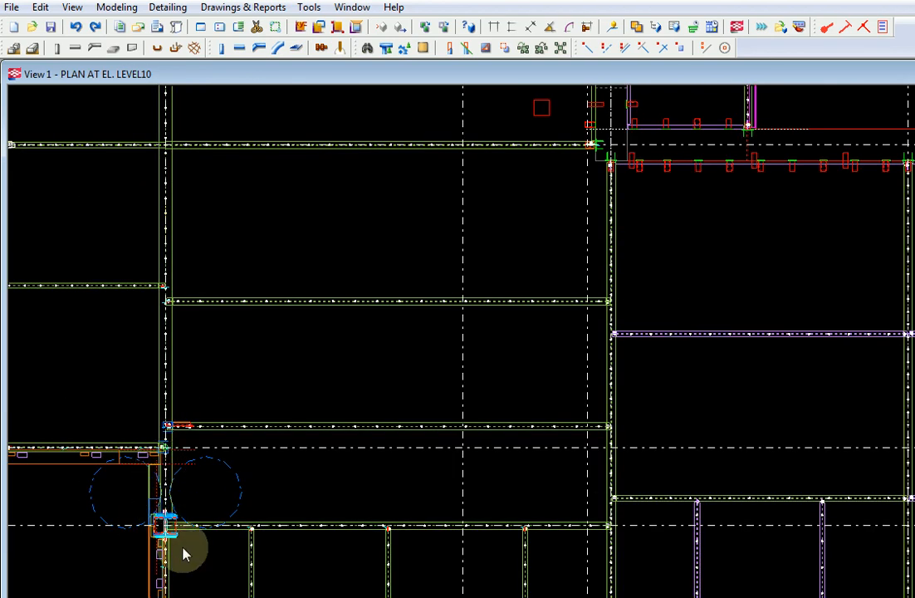
Review the overall Level 10 plan with all its framing and grid lines
scroll(284, 456, "down", 2)
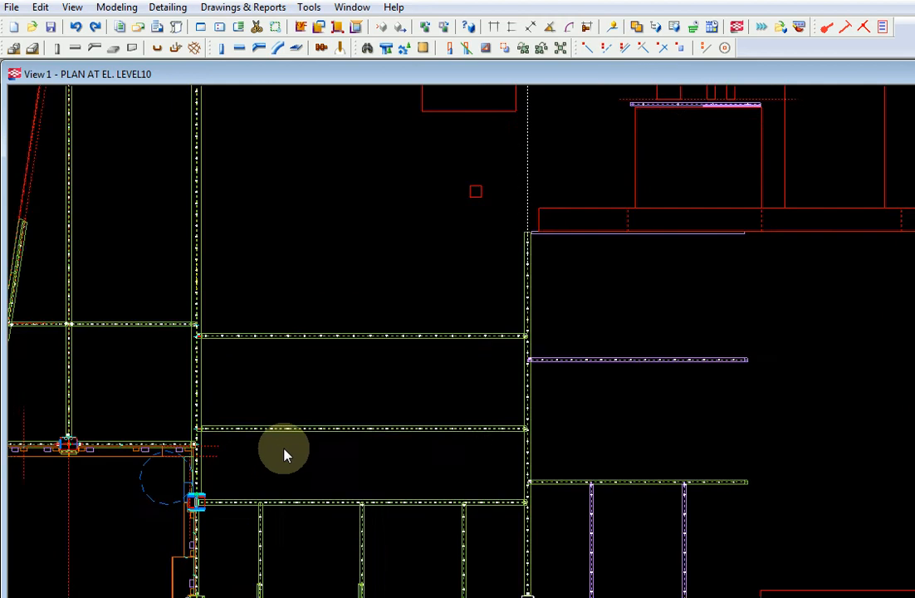
scroll(283, 455, "down", 4)
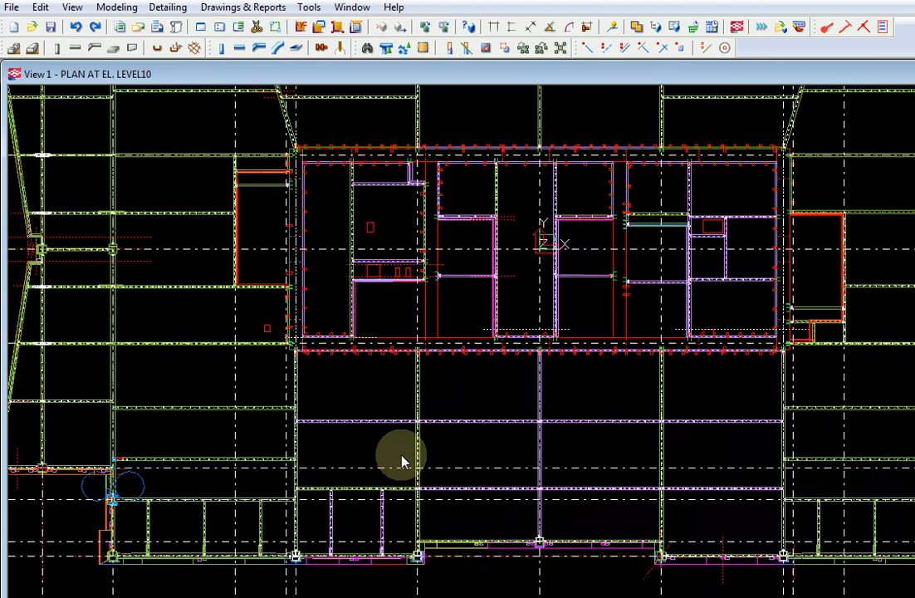
scroll(402, 462, "down", 1)
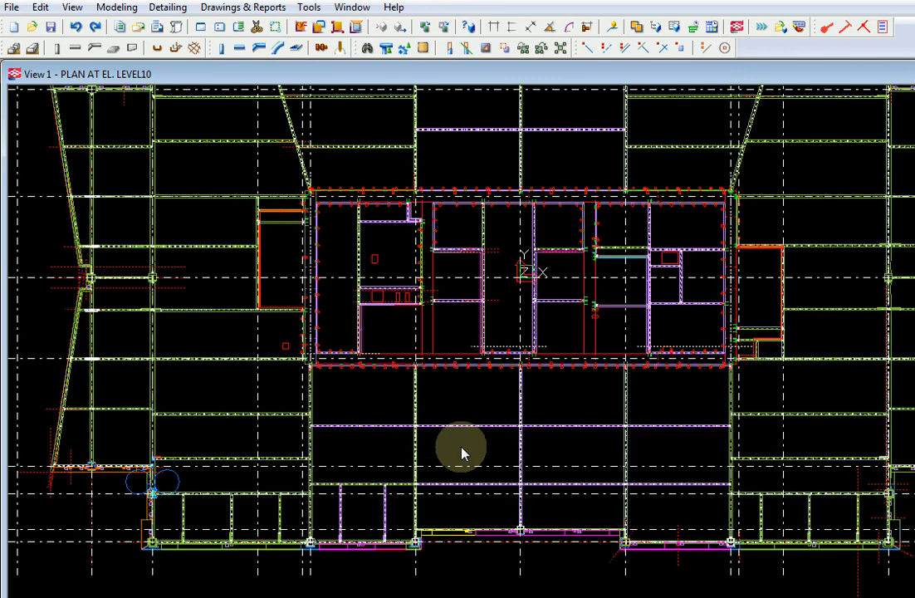
scroll(462, 453, "down", 1)
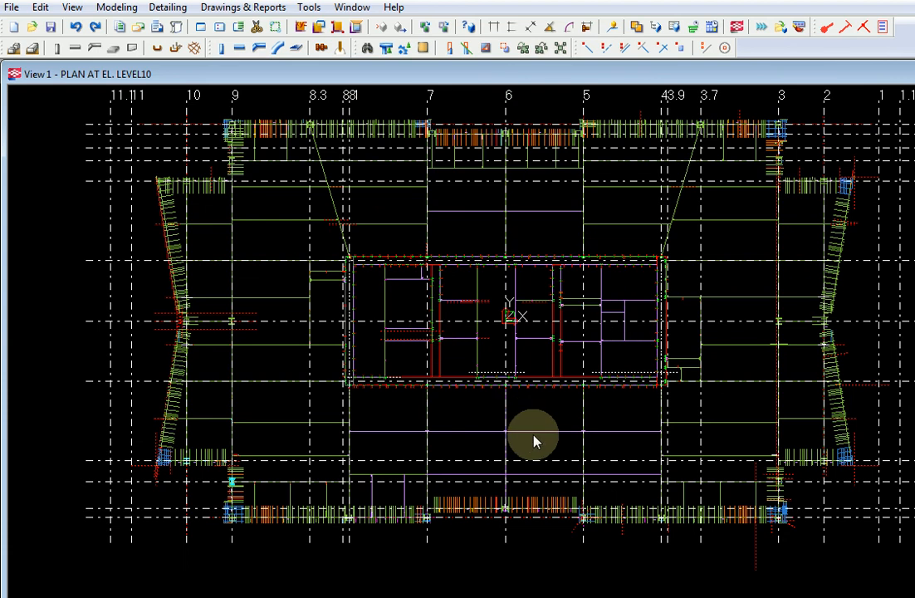
scroll(547, 456, "down", 1)
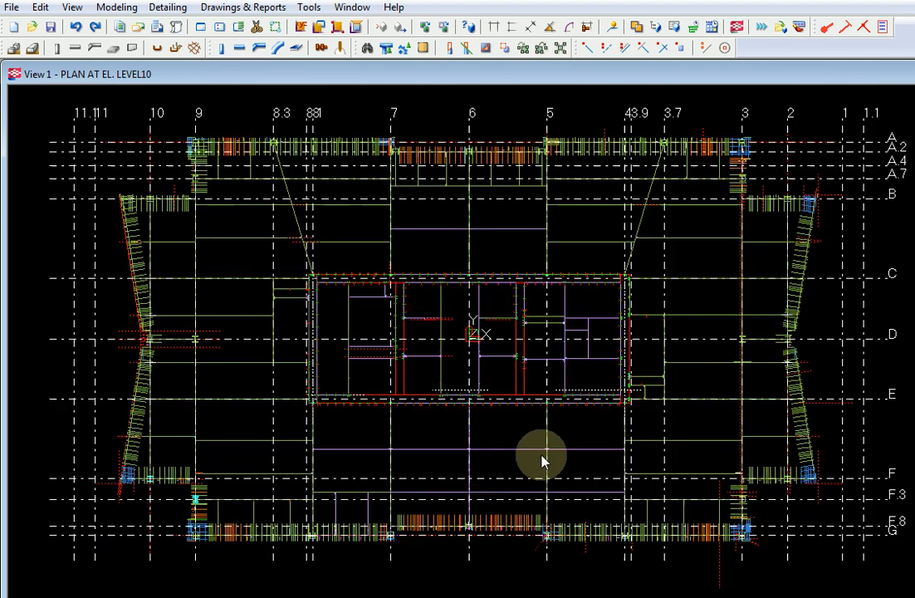